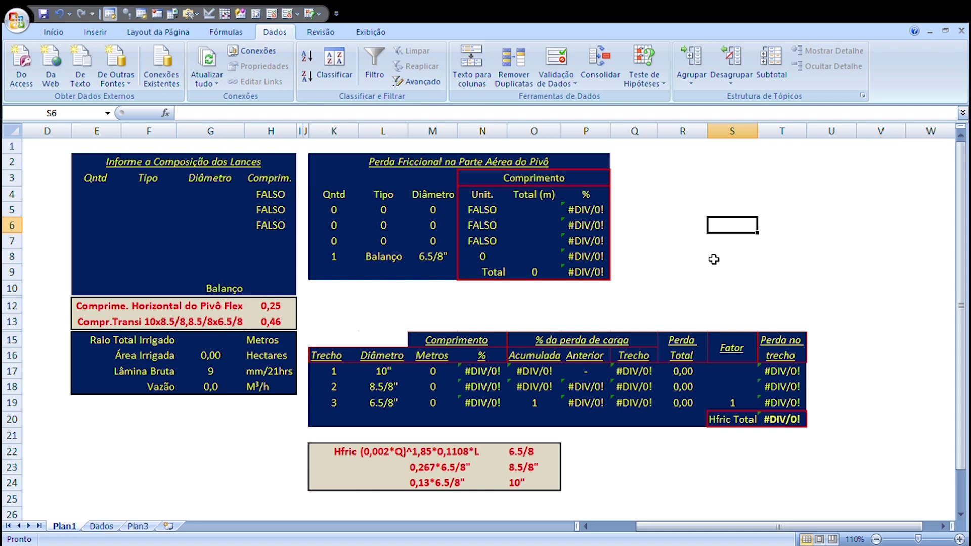
left_click(752, 176)
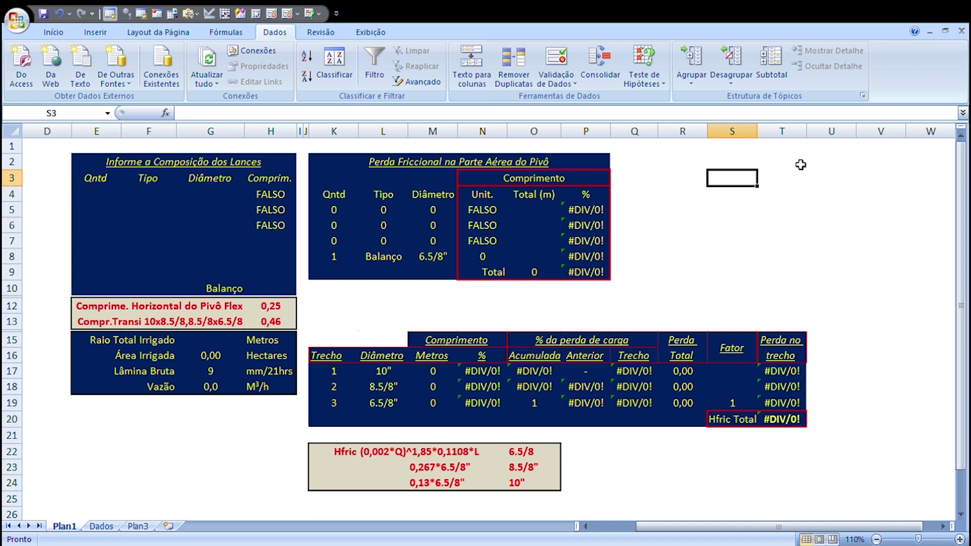
left_click(731, 259)
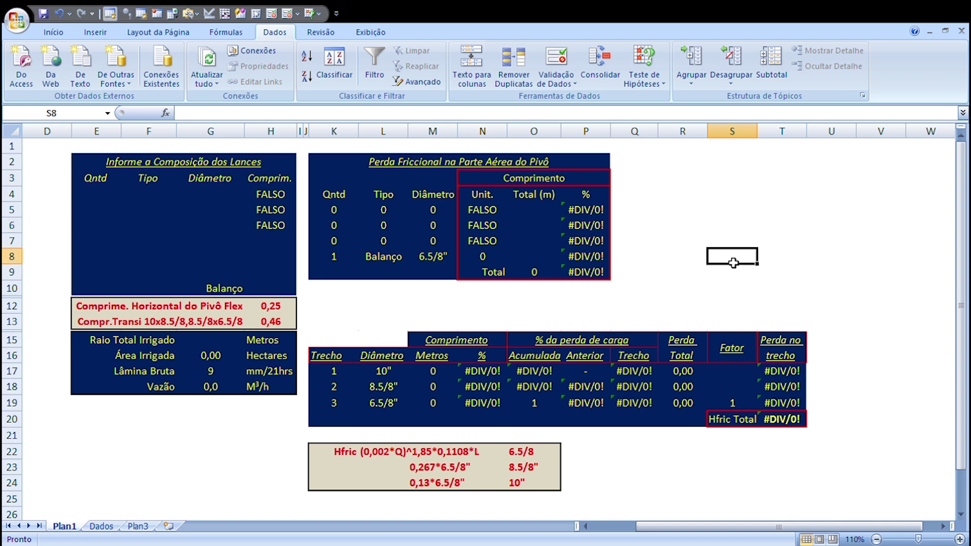
left_click(605, 307)
left_click(784, 198)
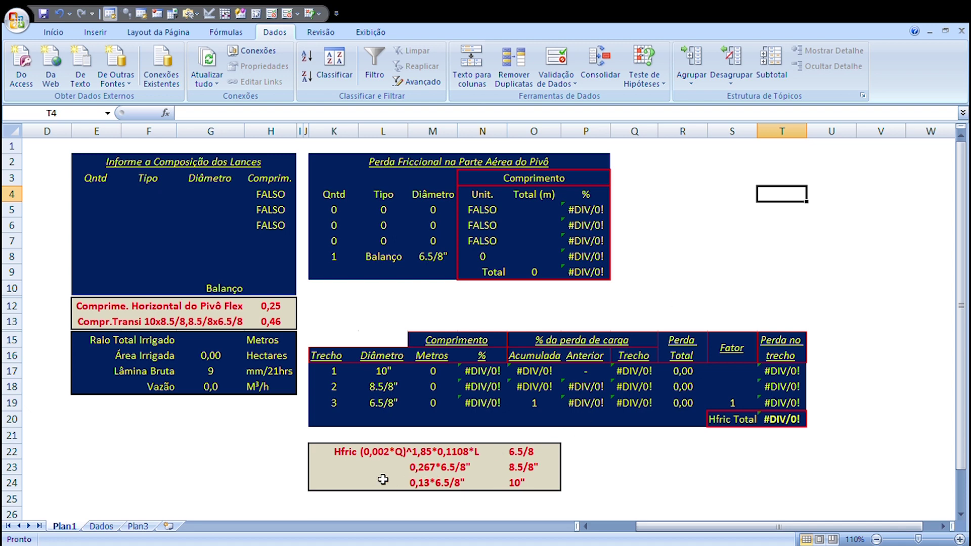
- Examine the Hfric formula for the 6.5/8" pipe and the conversion factors for the 8.5/8" and 10" diameters
left_click(383, 458)
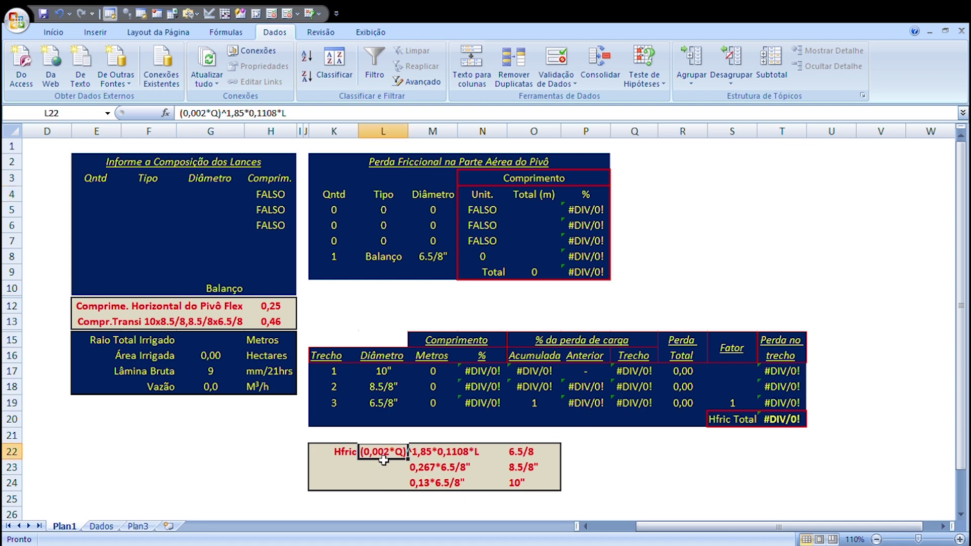
left_click(350, 456)
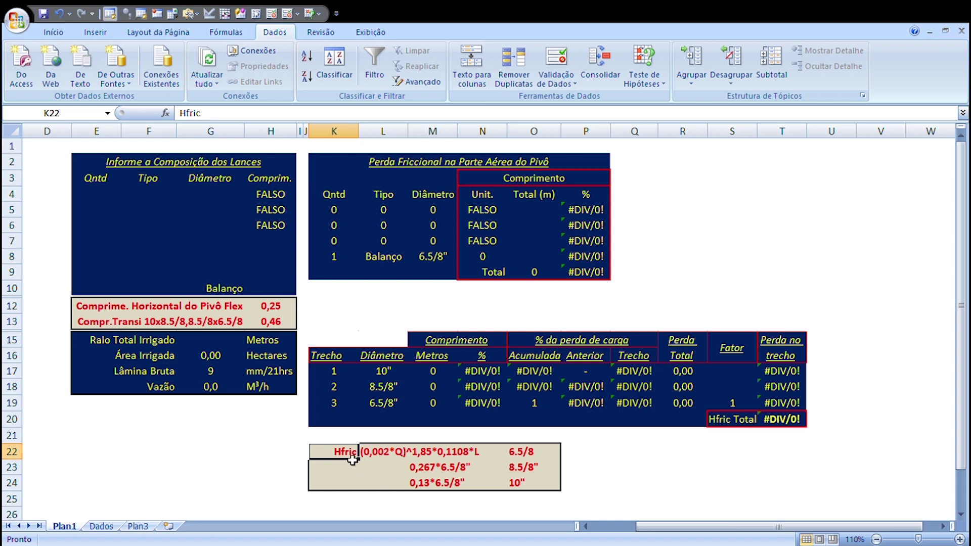
left_click(393, 455)
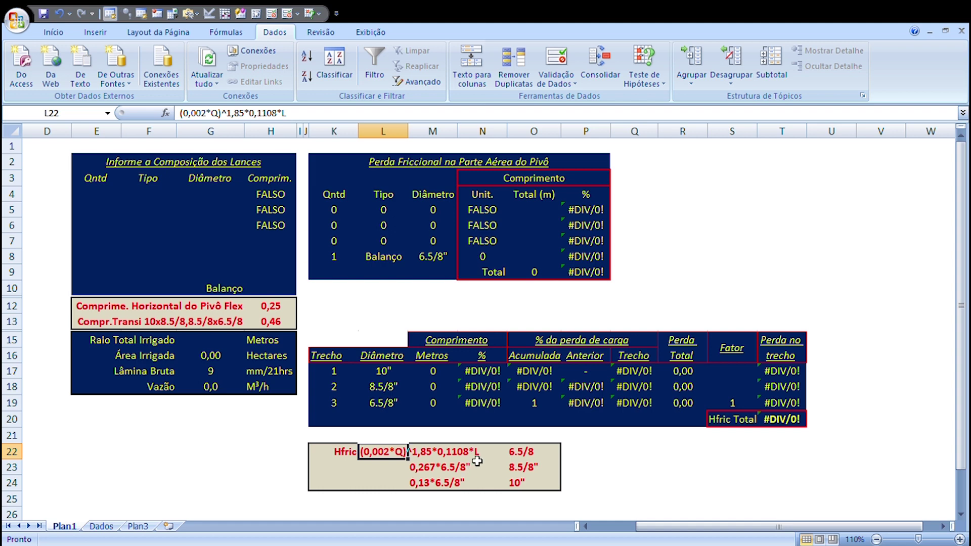
left_click(685, 288)
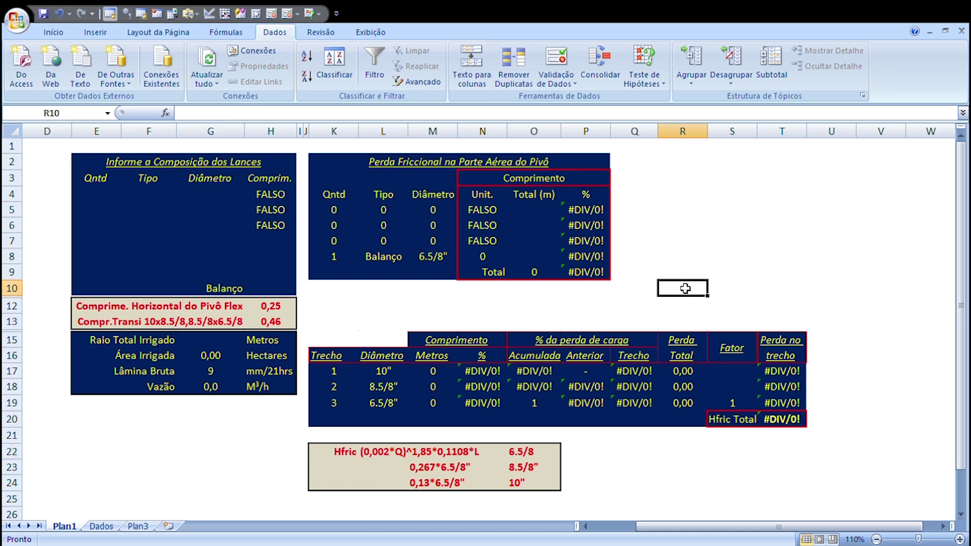
left_click(685, 257)
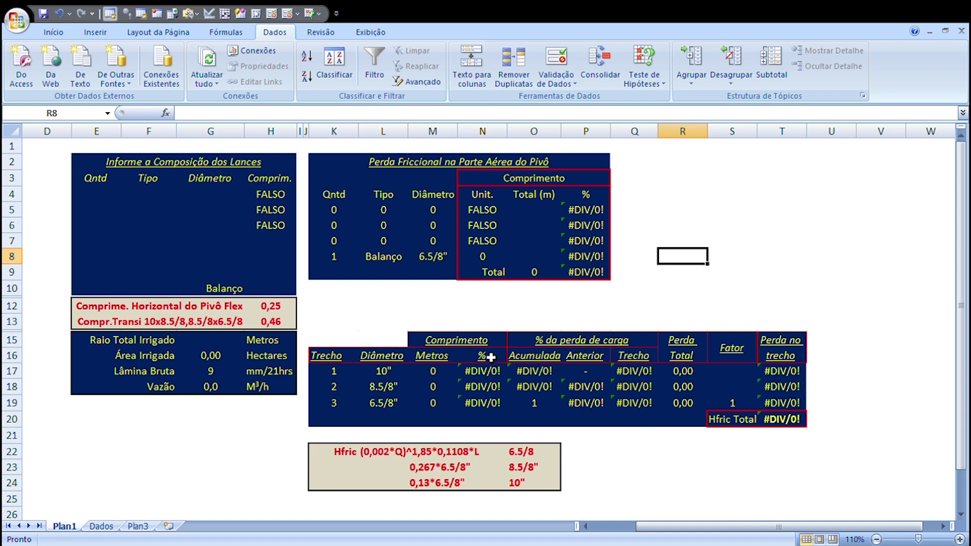
left_click(683, 277)
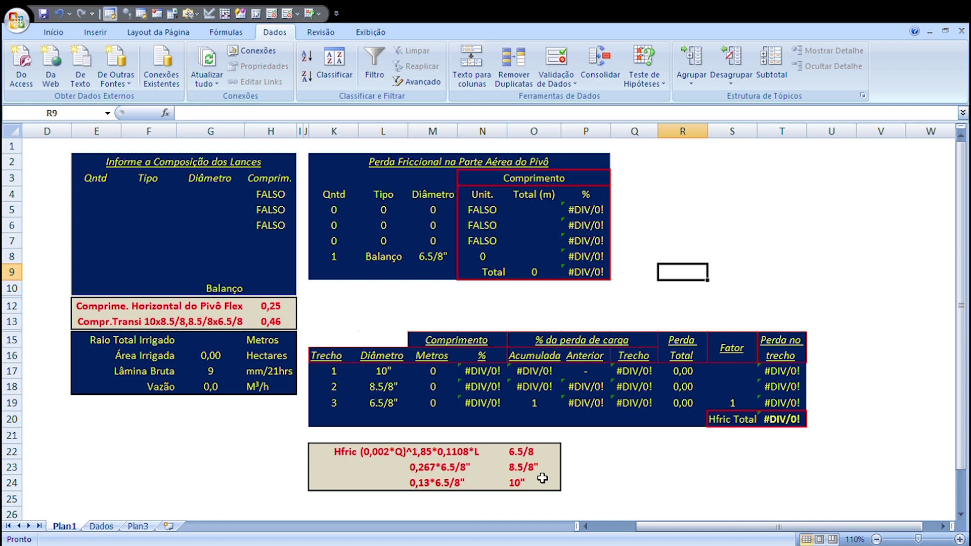
left_click(526, 473)
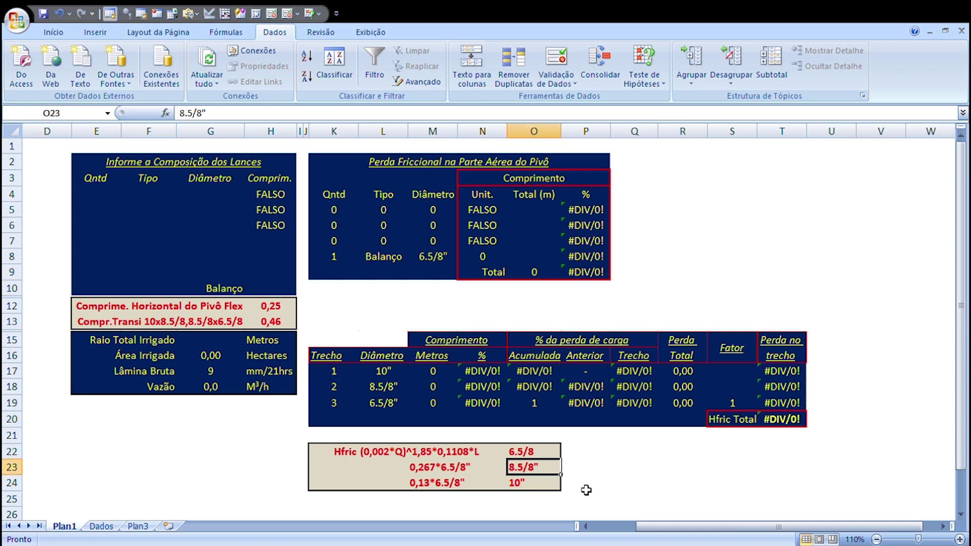
left_click(533, 486)
left_click(531, 473)
left_click(422, 474)
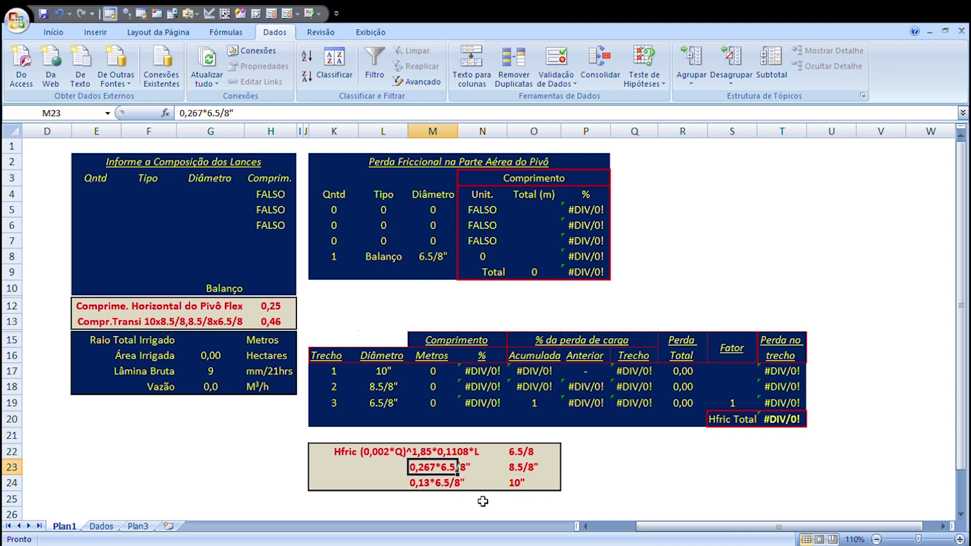
left_click(519, 487)
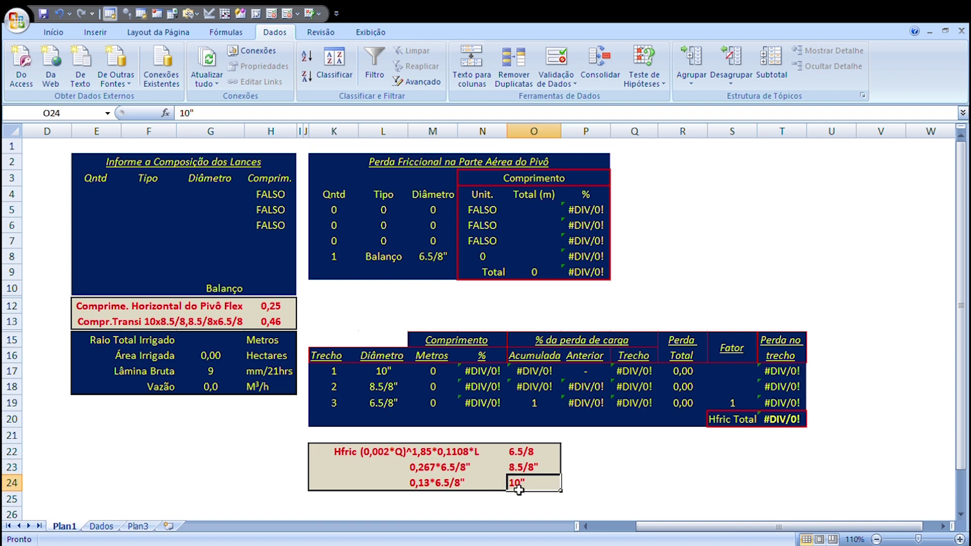
left_click(413, 487)
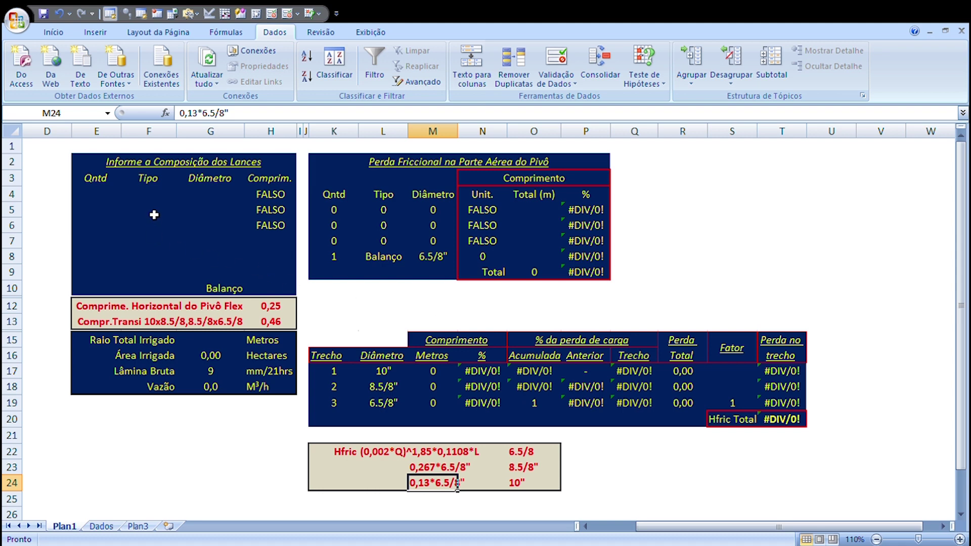
- Fill in the first span row of the composition table with quantity 2, type Padrão and diameter 10"
left_click(108, 197)
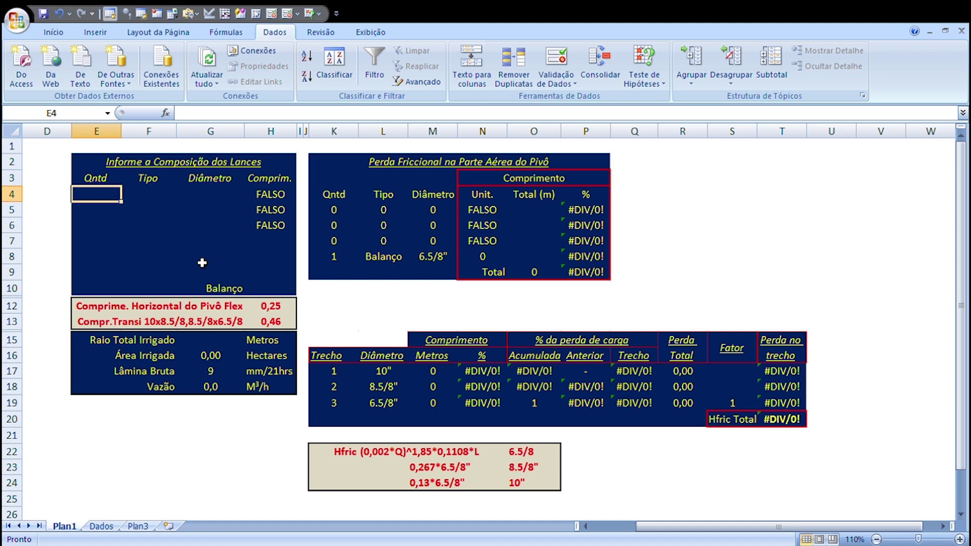
type("2")
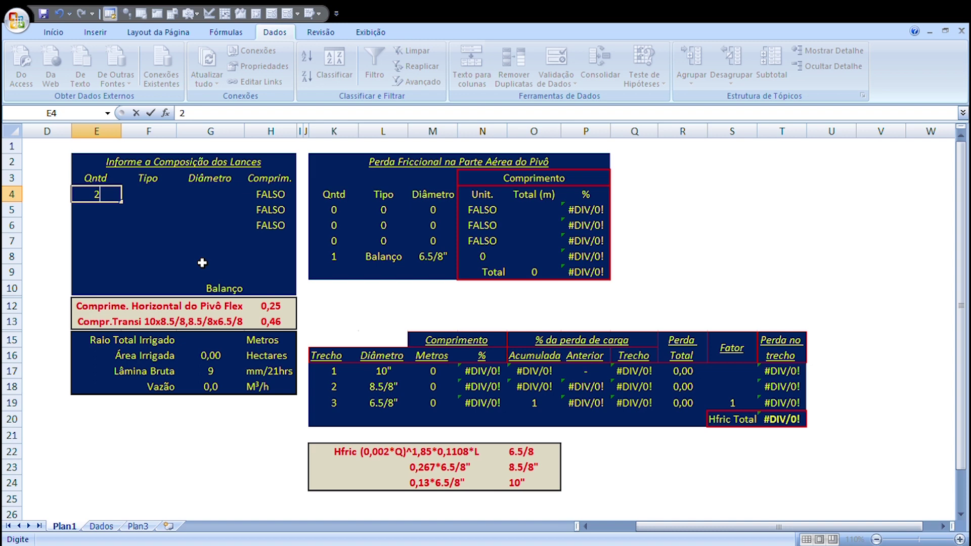
key("Tab")
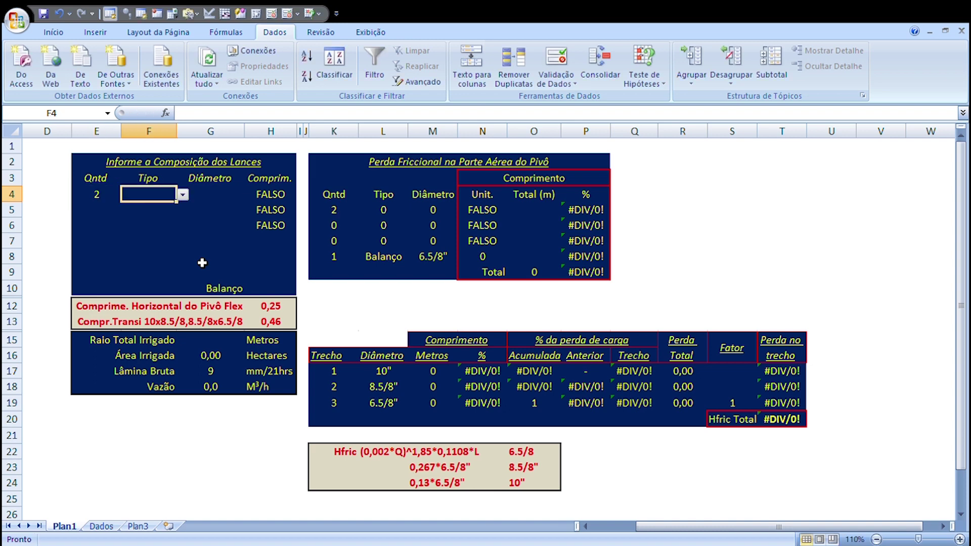
key("alt+Down")
left_click(163, 208)
left_click(222, 197)
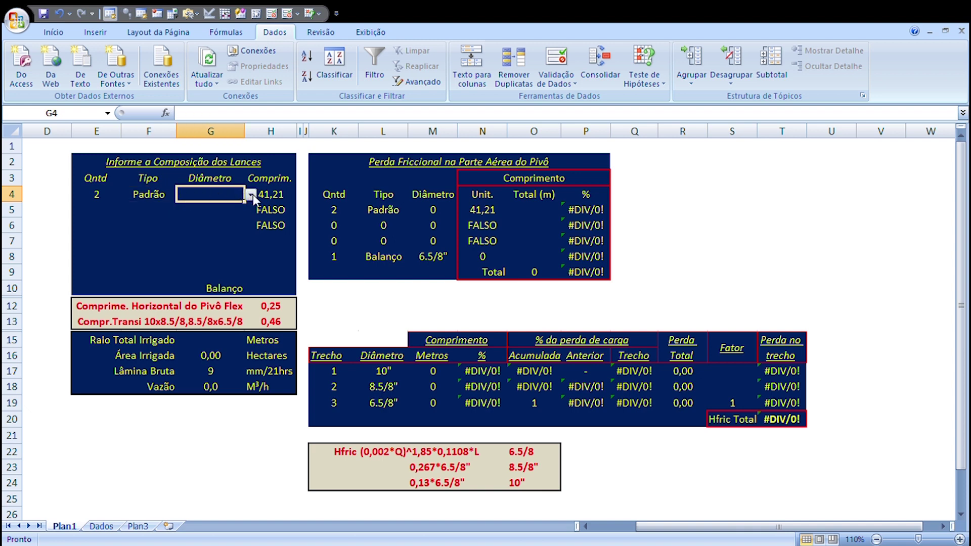
key("alt+Down")
left_click(238, 204)
- Fill in the second span row with quantity 8, type Médio and diameter 8.5/8"
left_click(106, 214)
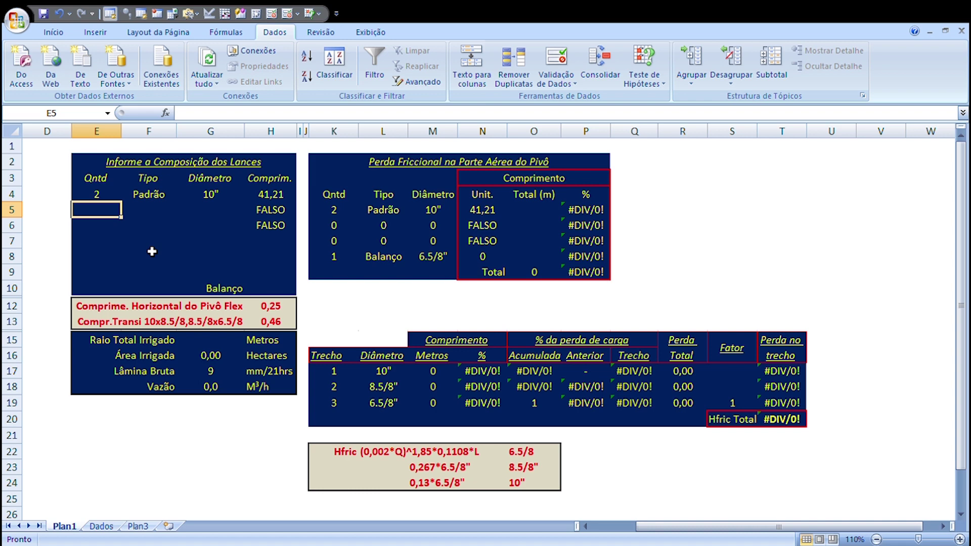
type("8")
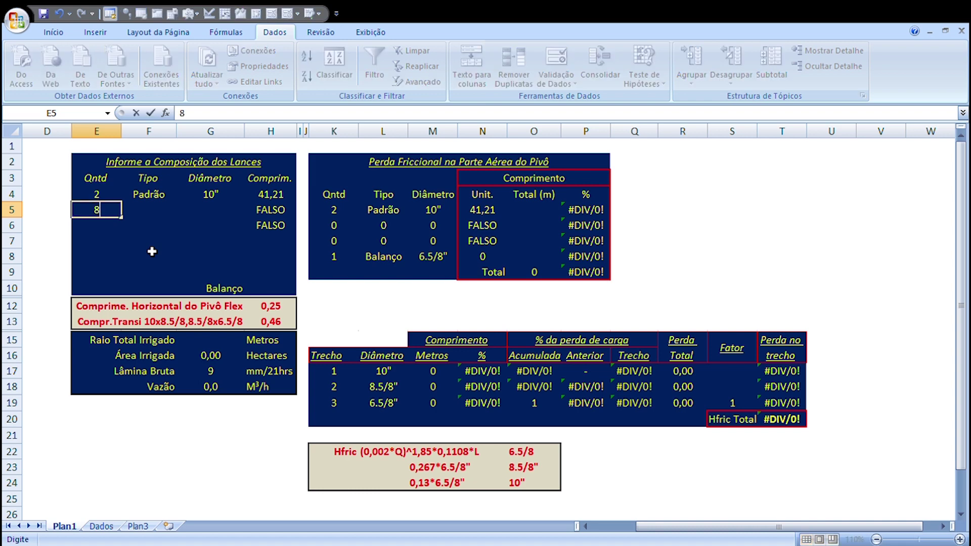
key("Return")
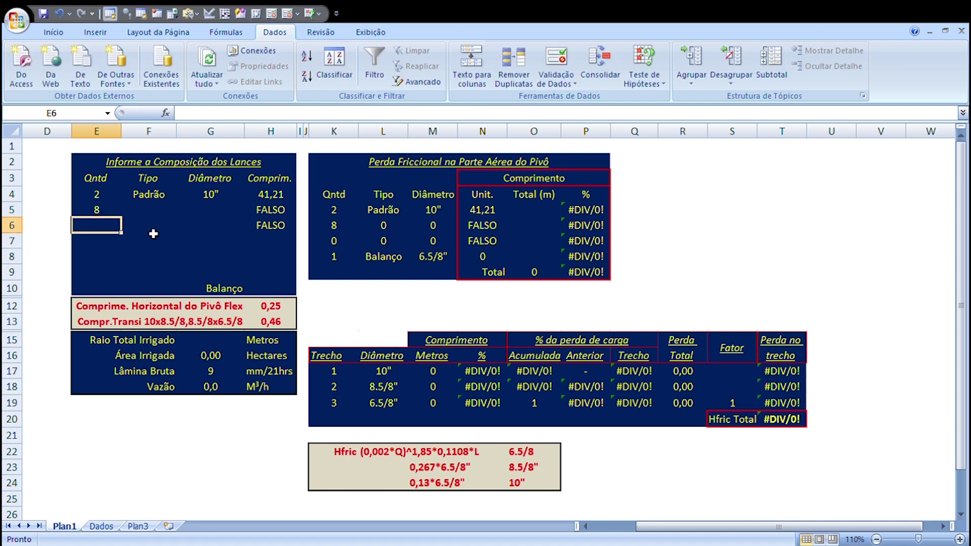
left_click(154, 215)
left_click(183, 210)
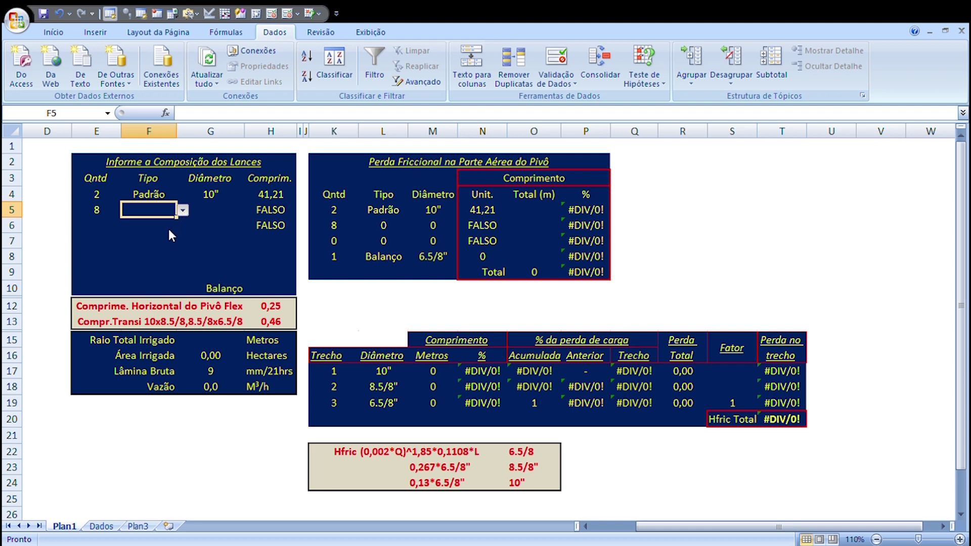
left_click(168, 228)
left_click(216, 215)
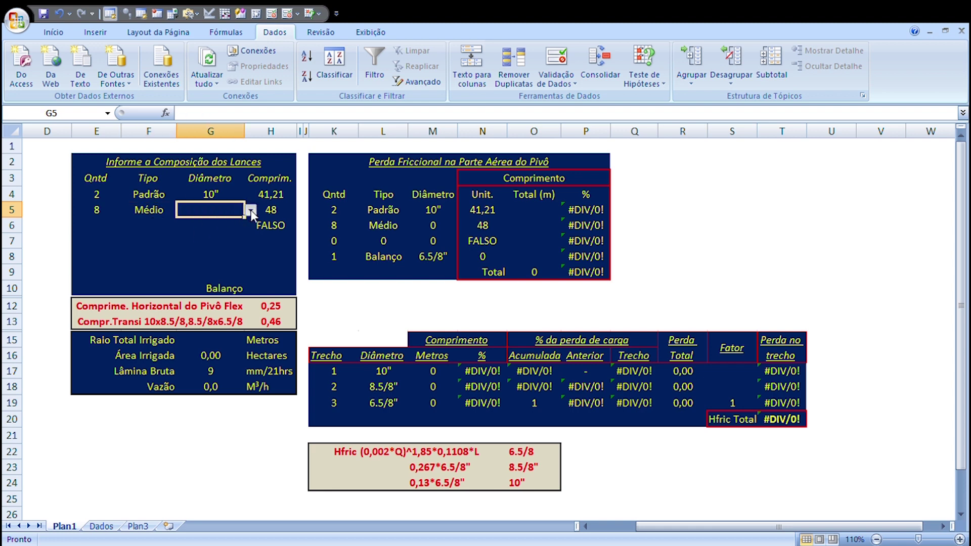
left_click(250, 210)
left_click(237, 228)
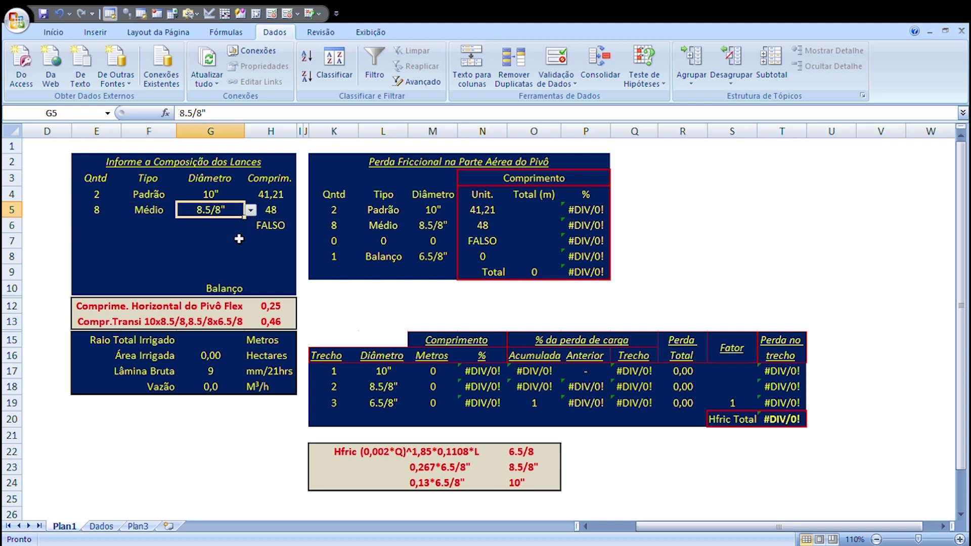
- Fill in the third span row with quantity 1, type Longo and diameter 6.5/8"
left_click(102, 229)
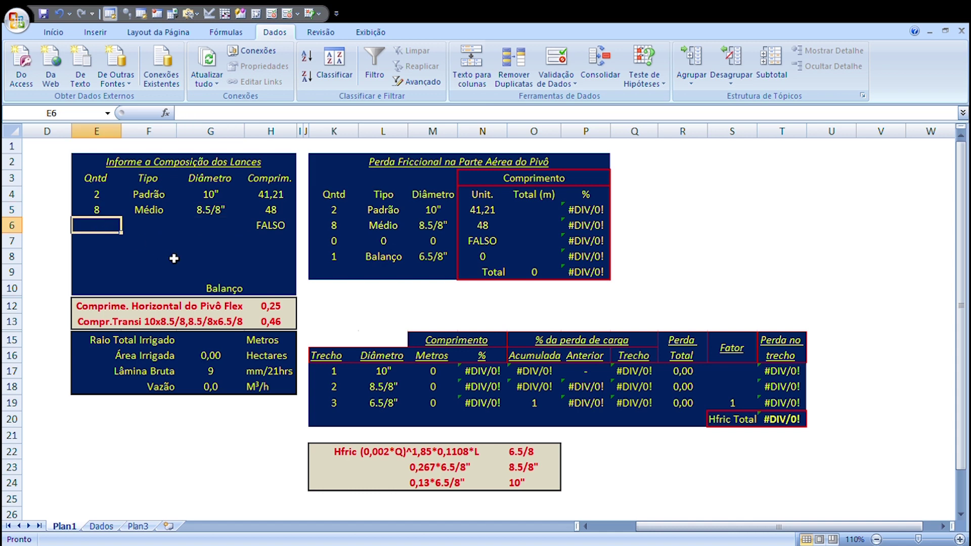
type("1")
left_click(159, 233)
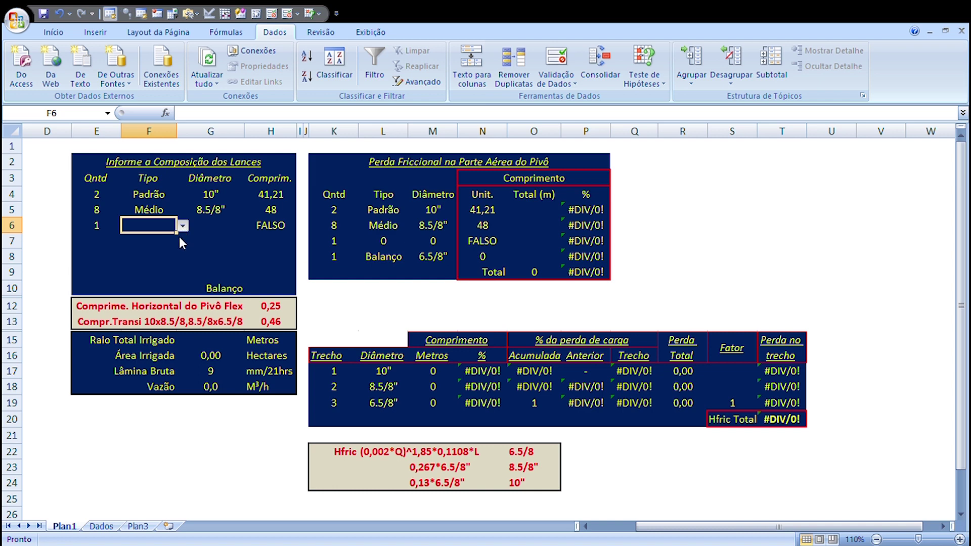
left_click(172, 253)
left_click(218, 231)
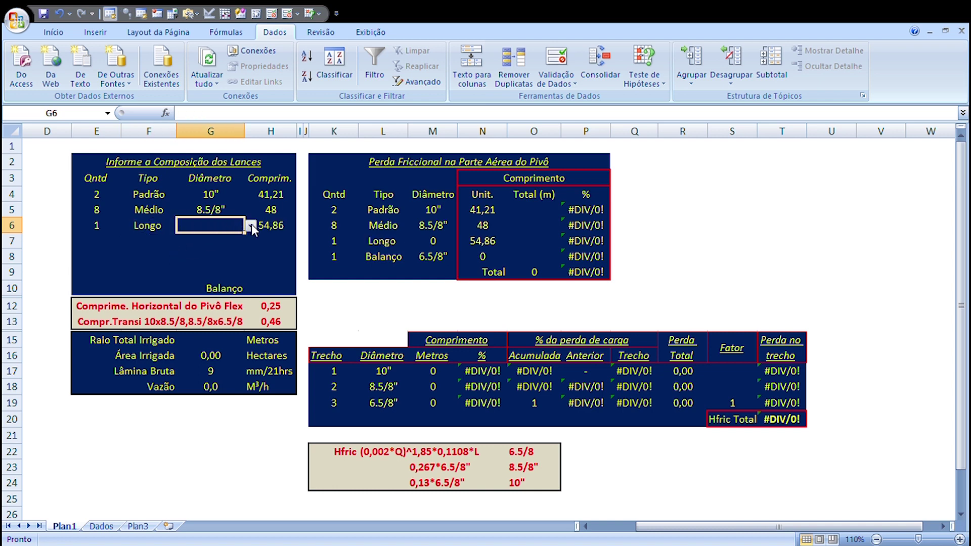
left_click(234, 258)
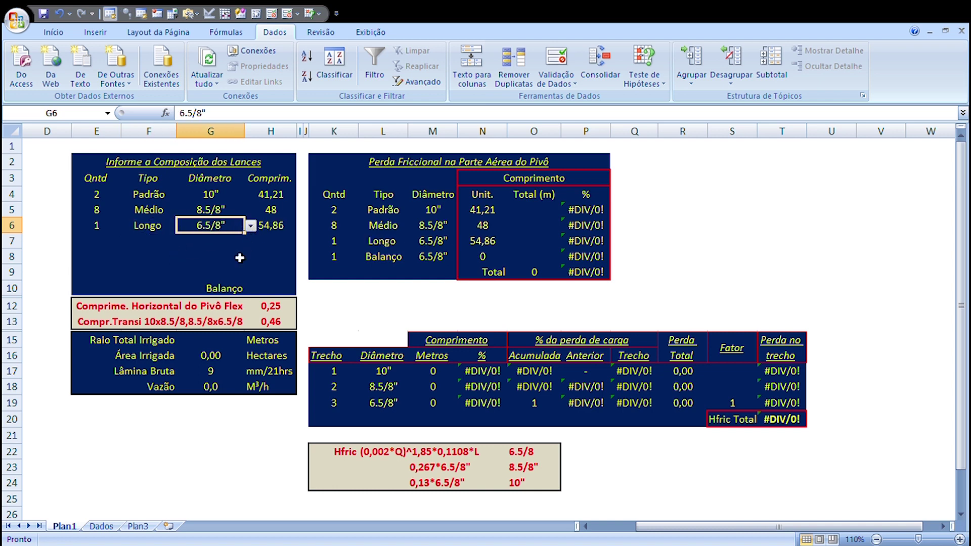
- Set the Balanço length in the span composition table to 25,45
left_click(258, 256)
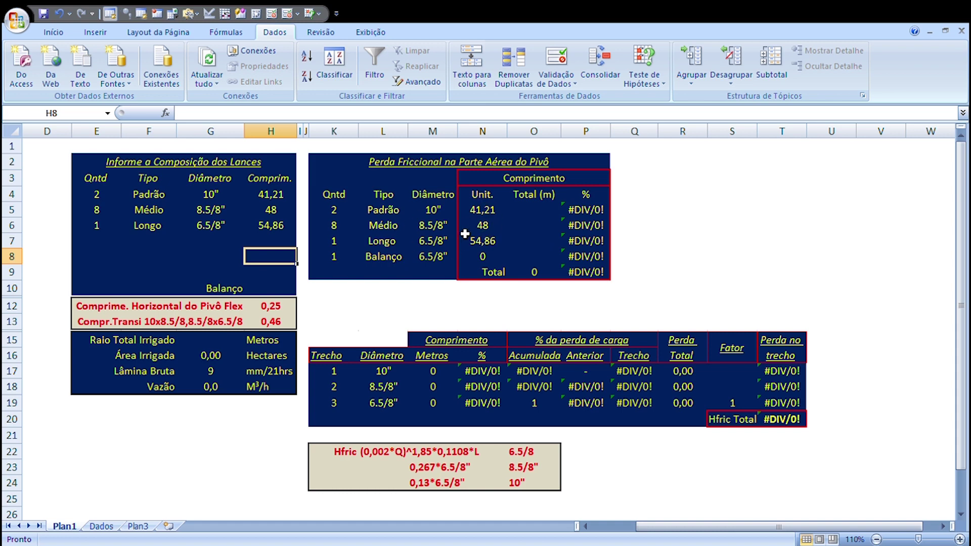
left_click(275, 289)
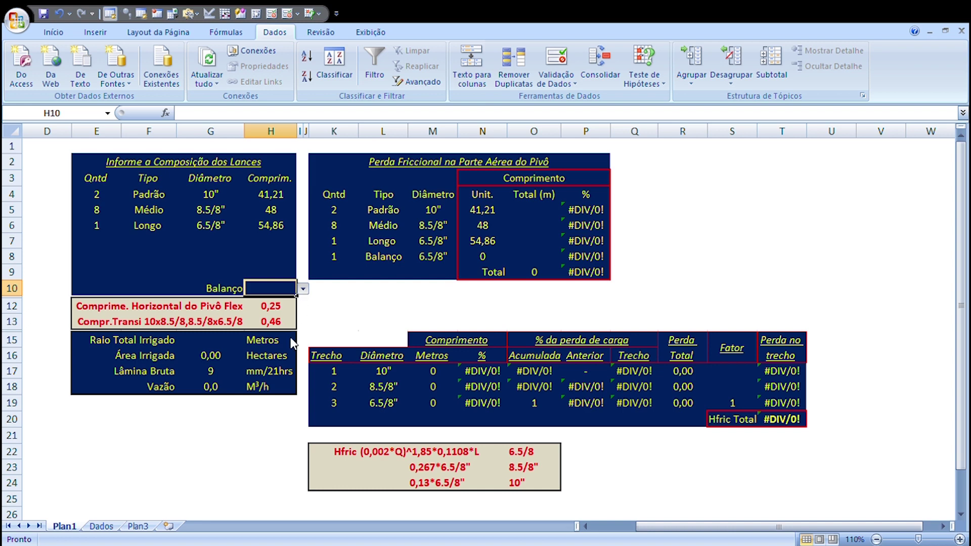
type("25,45")
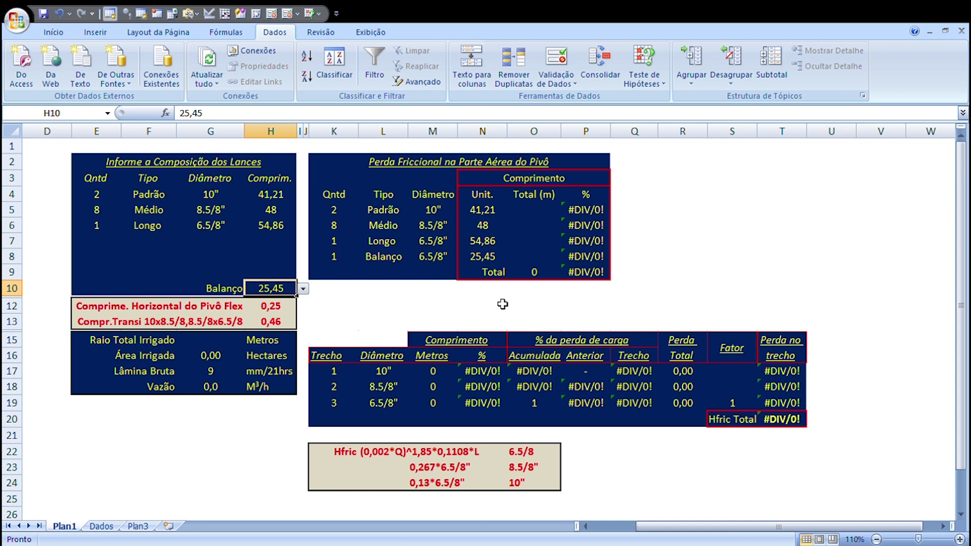
- Start the Raio Total Irrigado formula in G15 with the Padrão row's quantity times its length, (E4*H4)
left_click(216, 342)
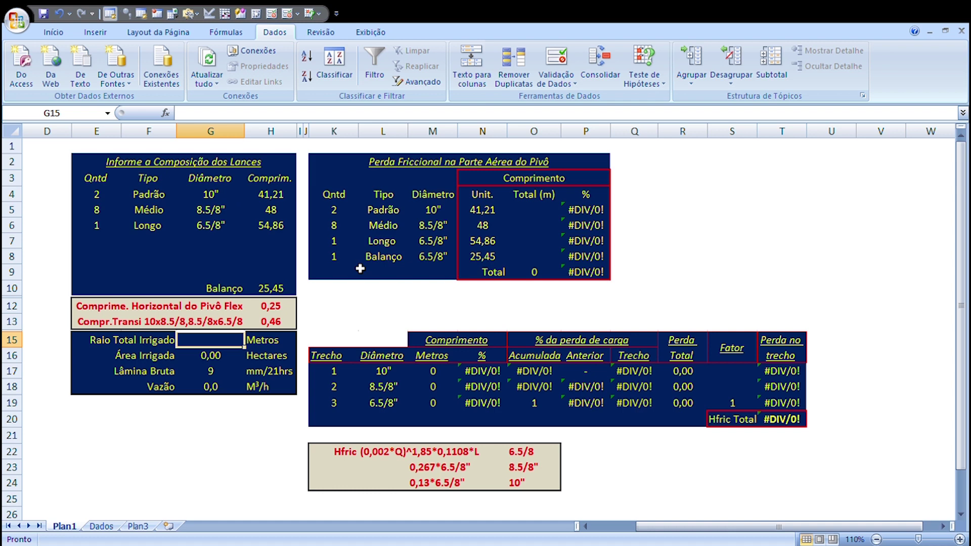
type("=")
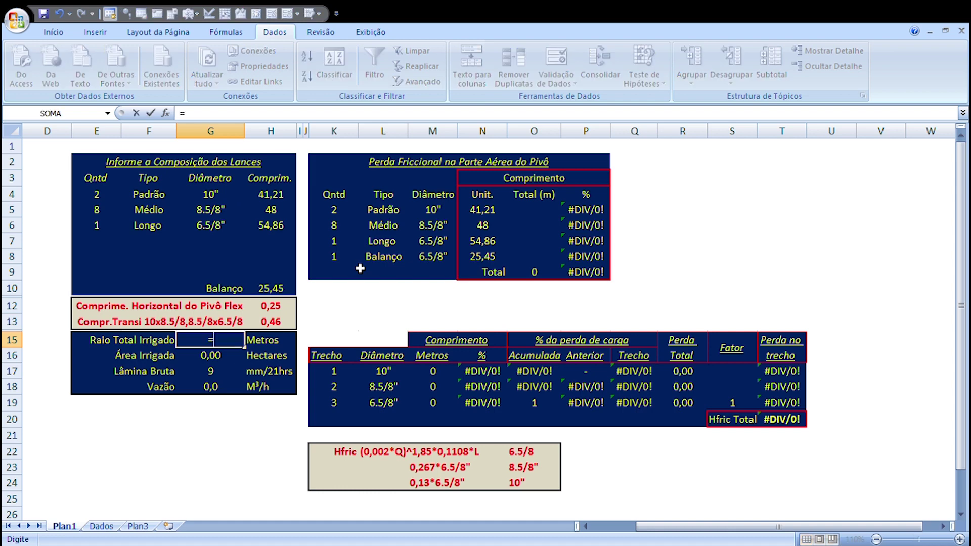
type("(")
left_click(97, 198)
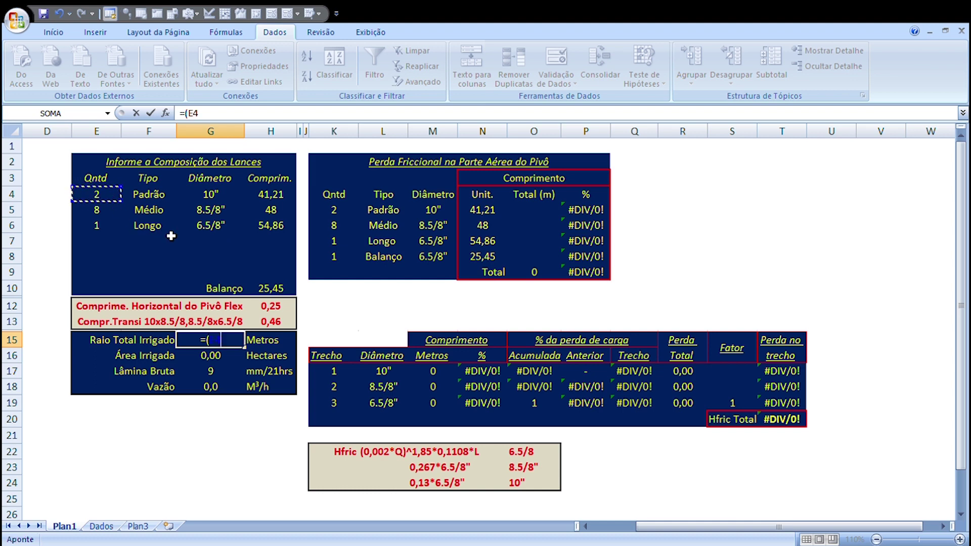
type("*")
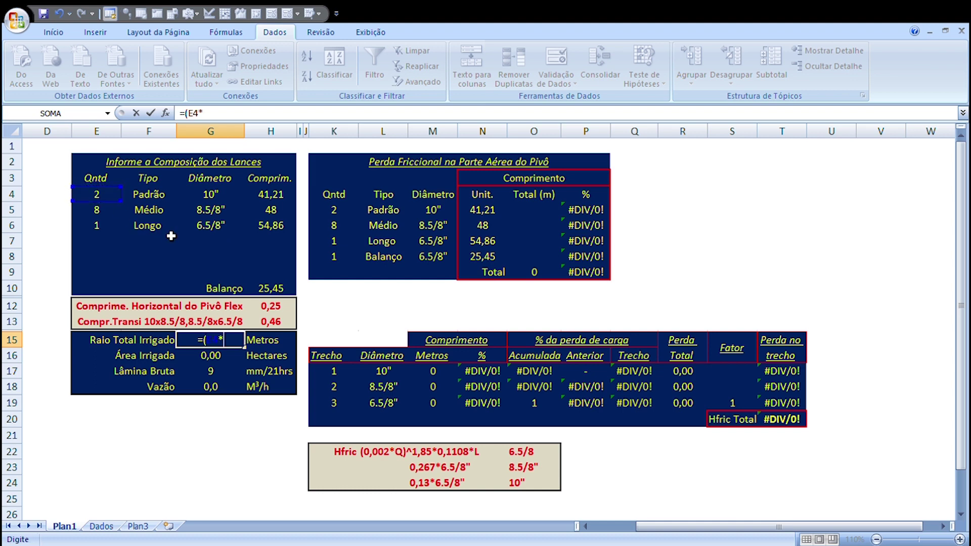
left_click(273, 198)
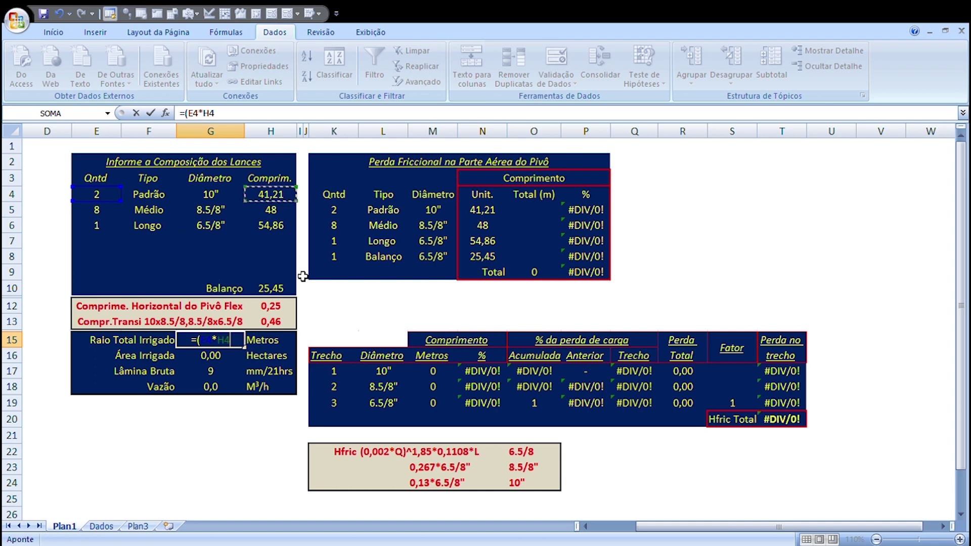
type(")")
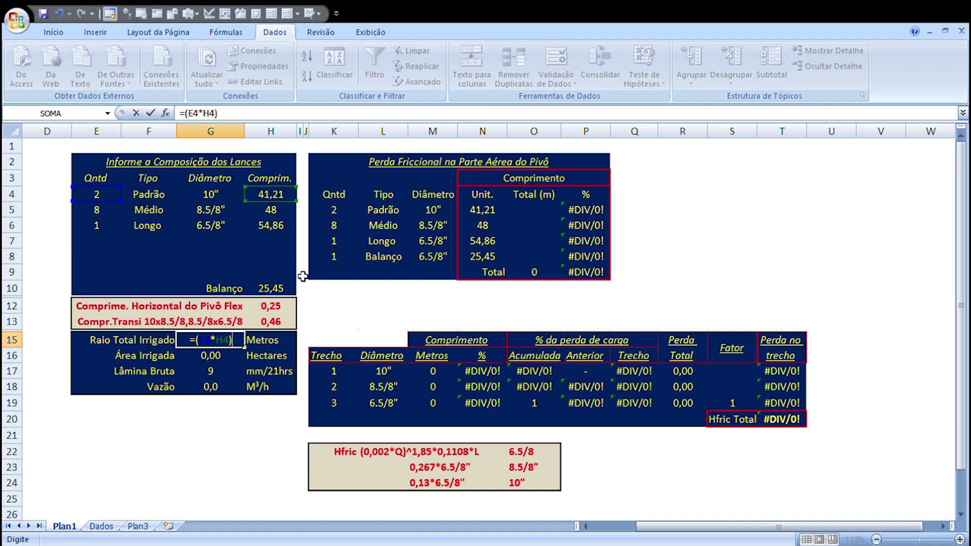
- Add the Médio row's quantity times length (E5*H5), the Longo length (H6) and the Balanço length (H10) to the radius formula
type("+")
left_click(101, 218)
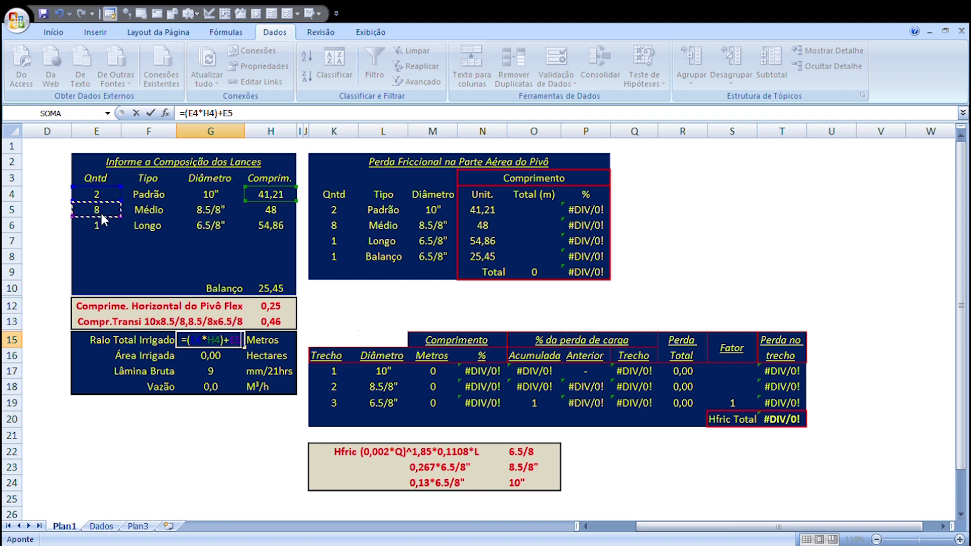
type("*")
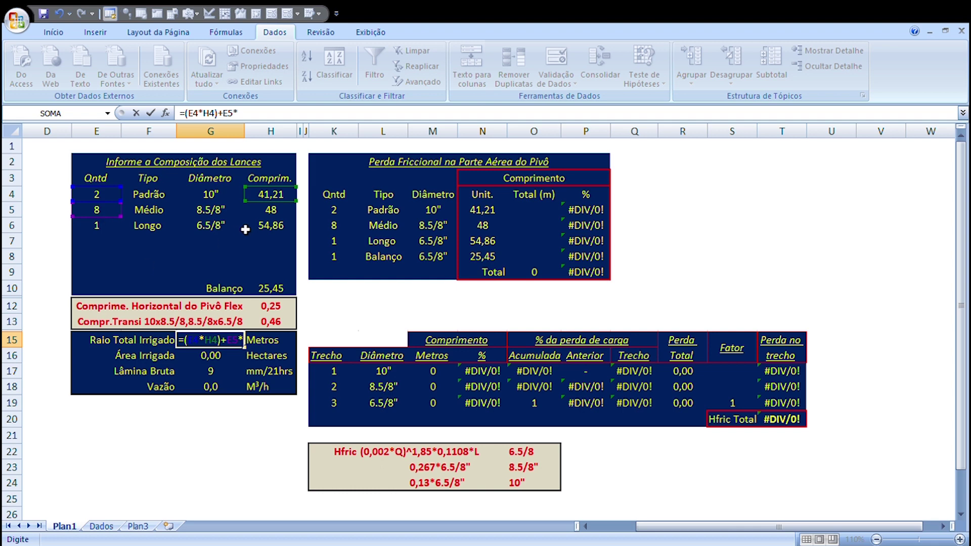
left_click(268, 211)
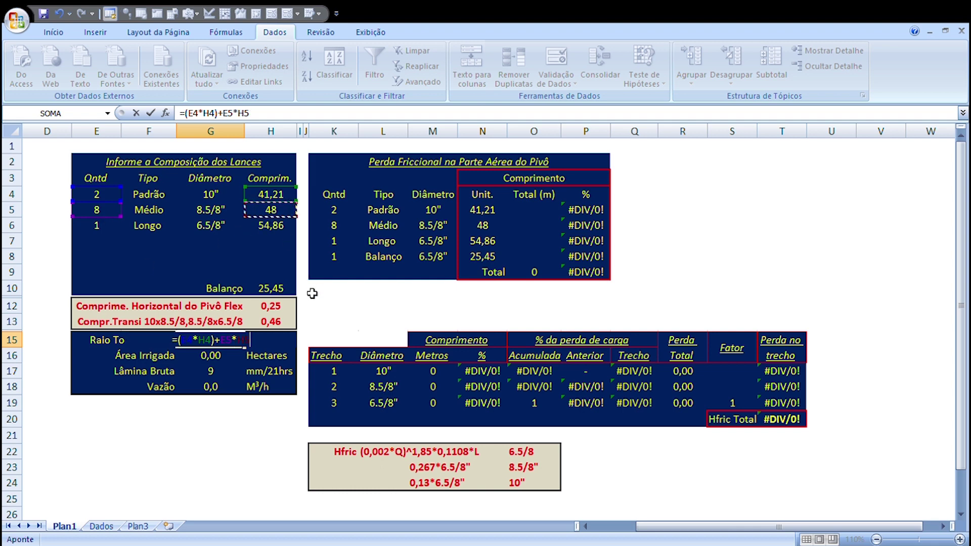
type("+")
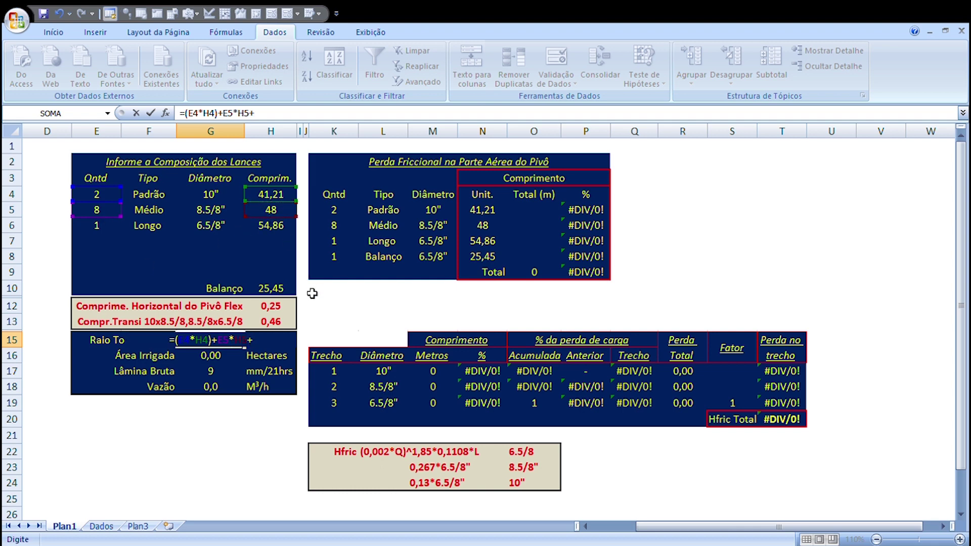
left_click(276, 230)
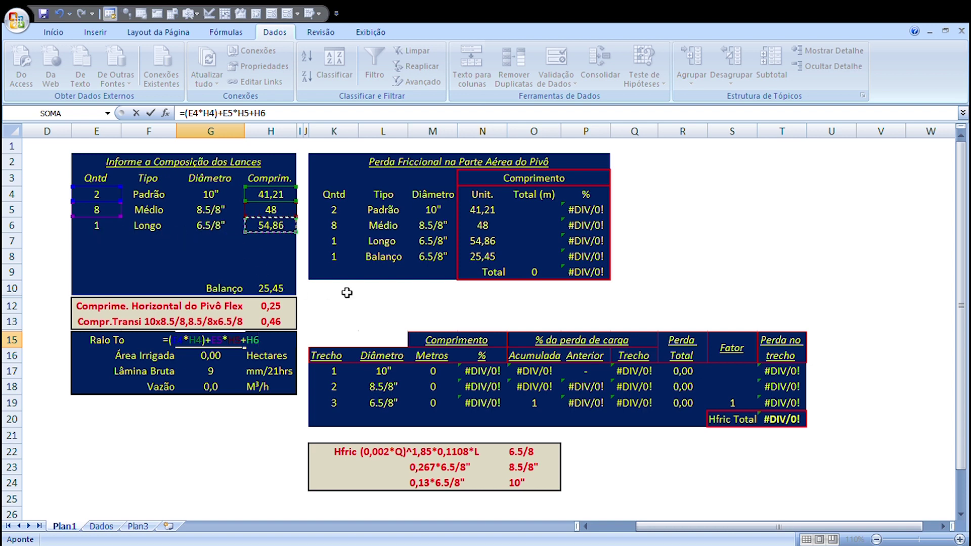
type("+")
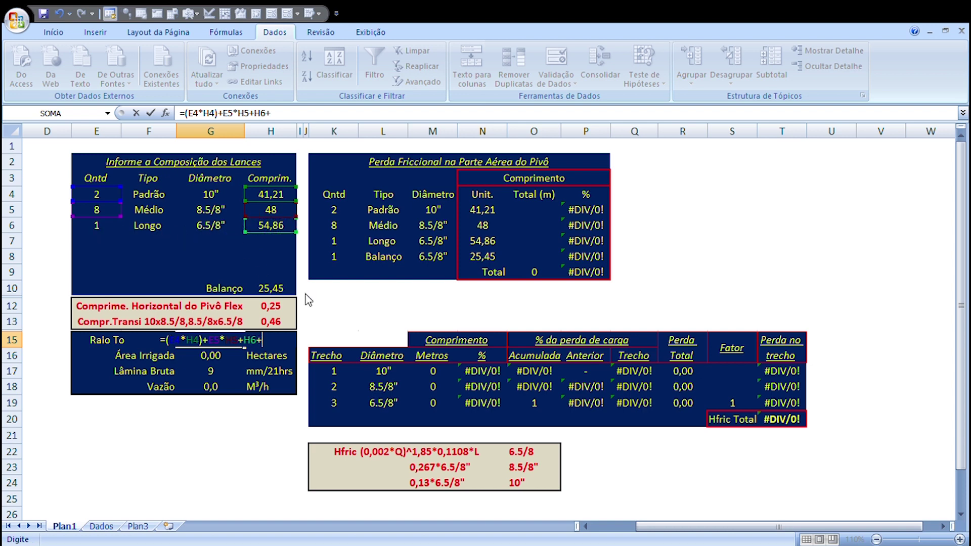
left_click(278, 294)
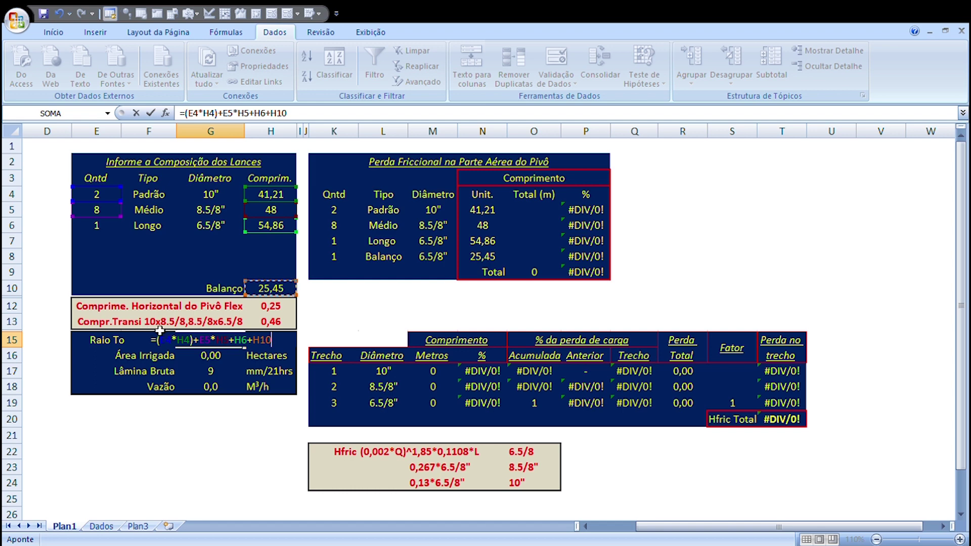
- Complete the radius formula by adding 0,25 for the flex joint and 0,46 twice for the diameter transitions
type("+0,25+")
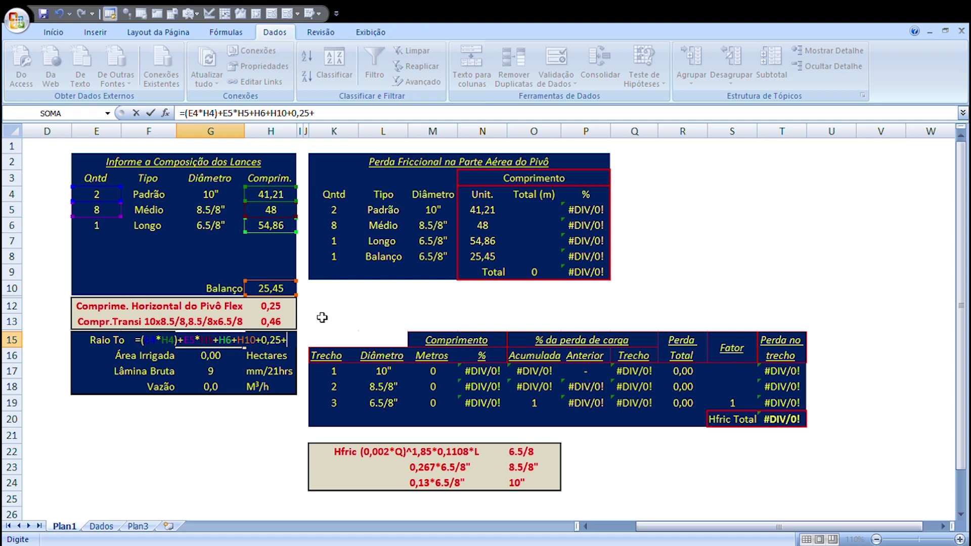
type("0,")
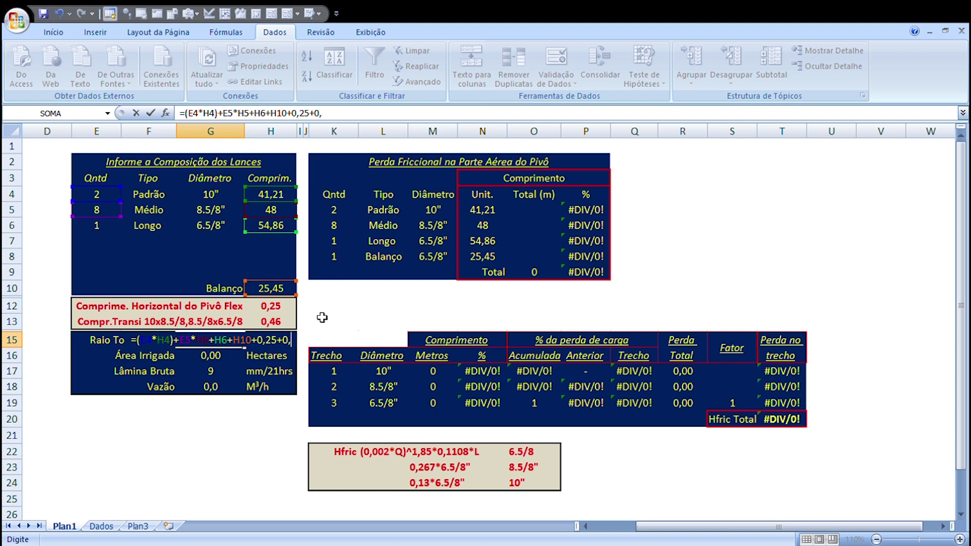
type("46+0,46")
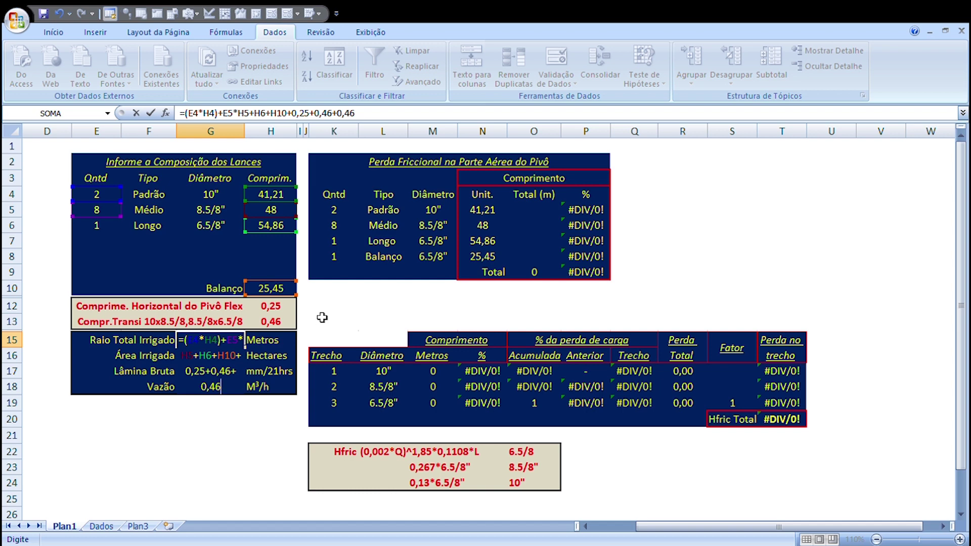
key("Return")
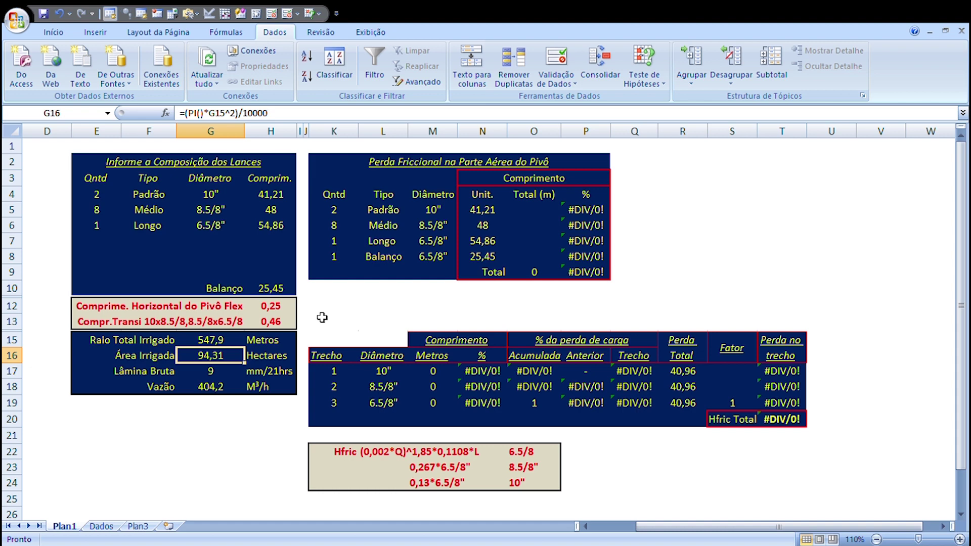
- Review the contents of the Raio Total Irrigado, Área Irrigada, Lâmina Bruta and Vazão cells
left_click(223, 340)
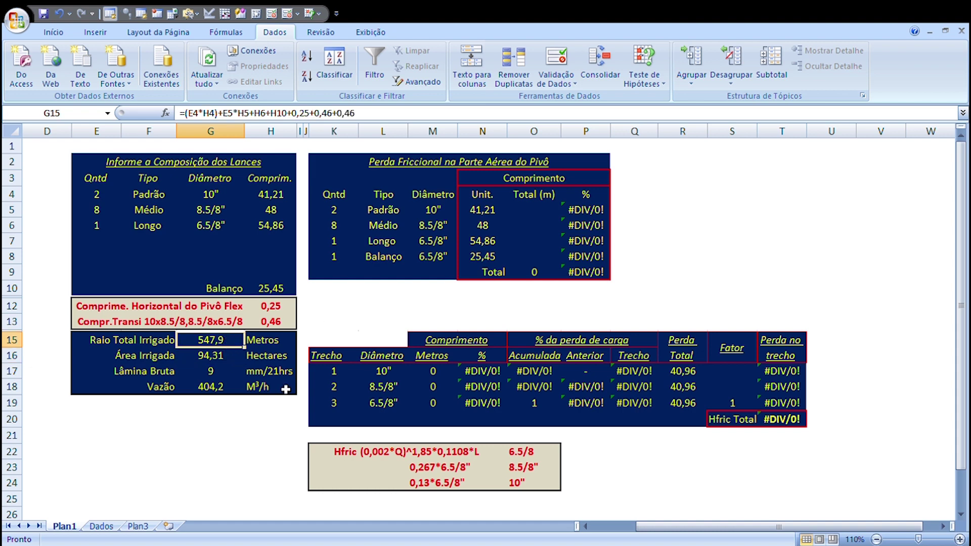
left_click(228, 359)
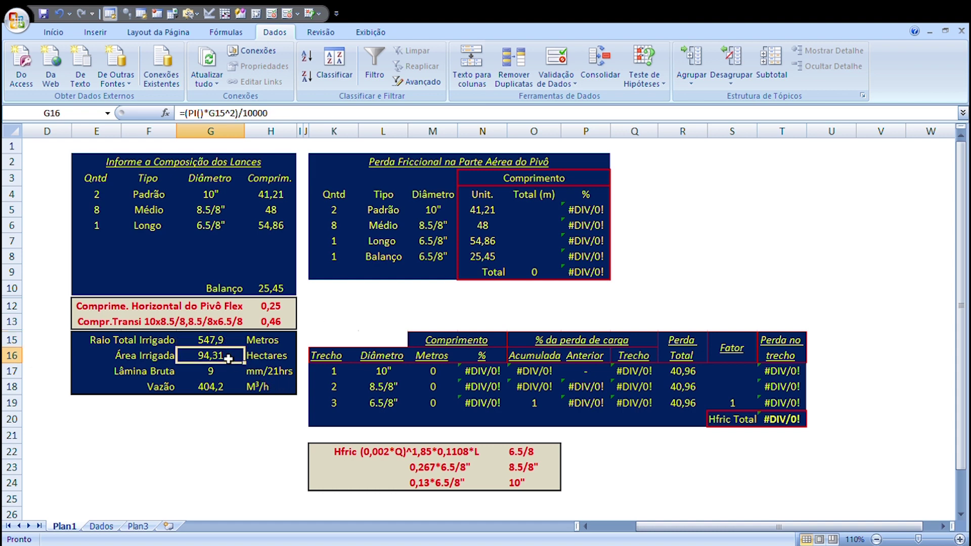
left_click(225, 374)
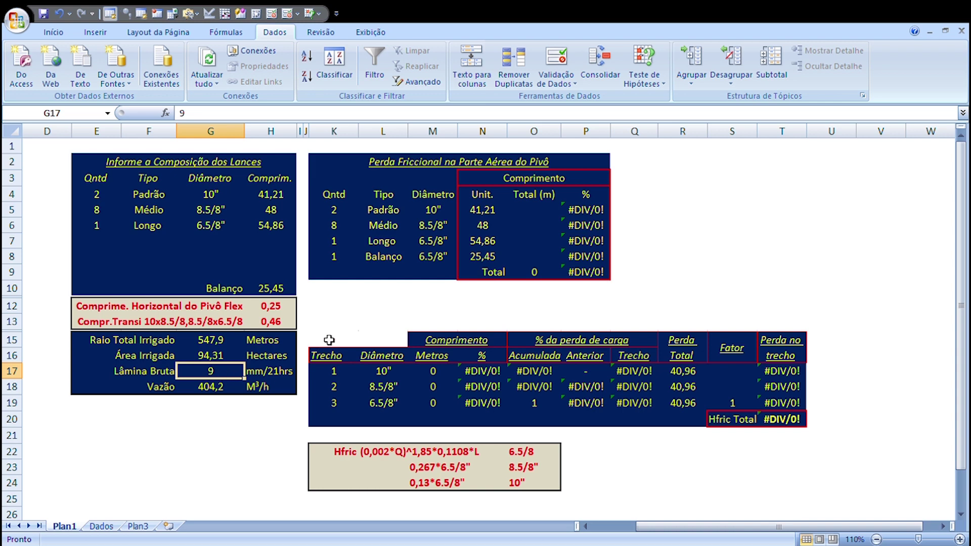
left_click(213, 390)
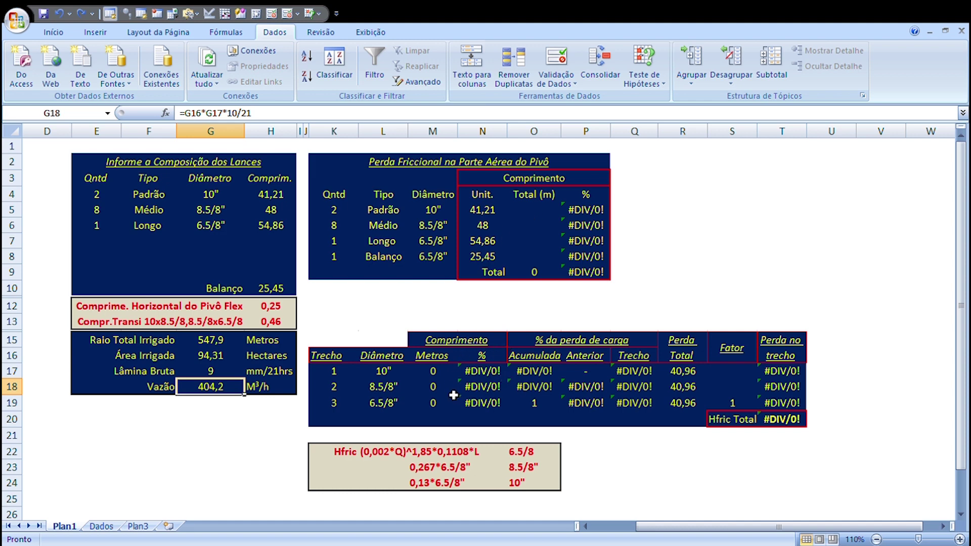
- Calculate Total (m) for the Padrão row as =N5*K5 and copy the formula down through the Balanço row
left_click(532, 212)
type("=")
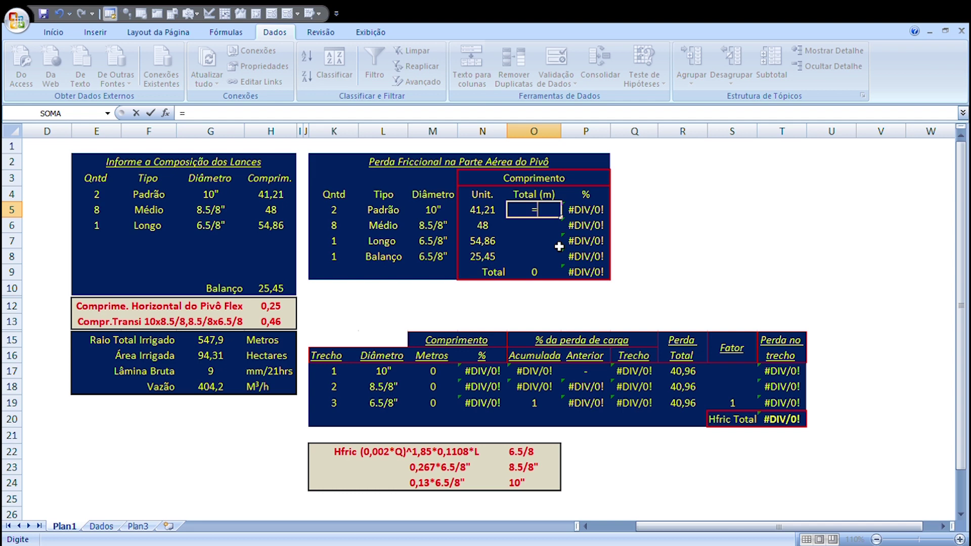
type("*")
key("BackSpace")
left_click(483, 211)
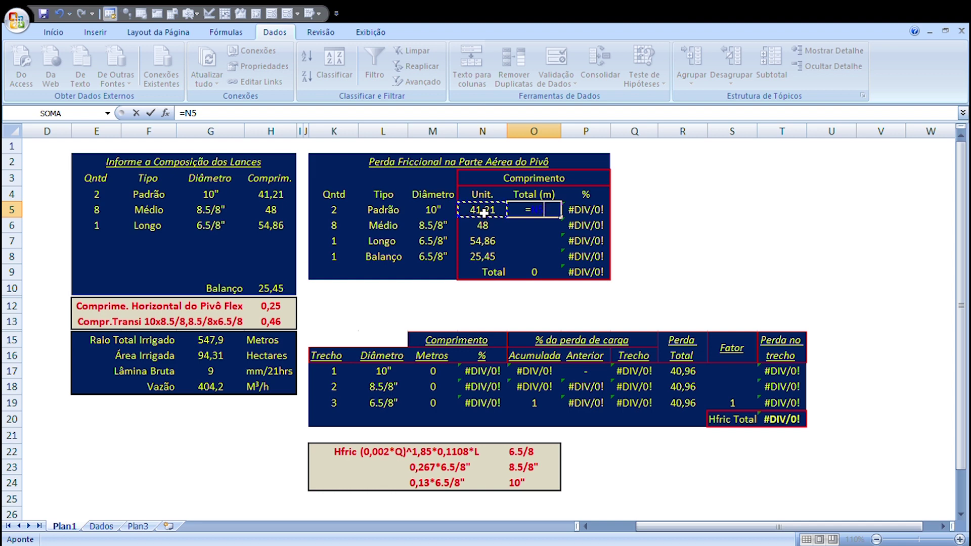
type("*")
left_click(335, 215)
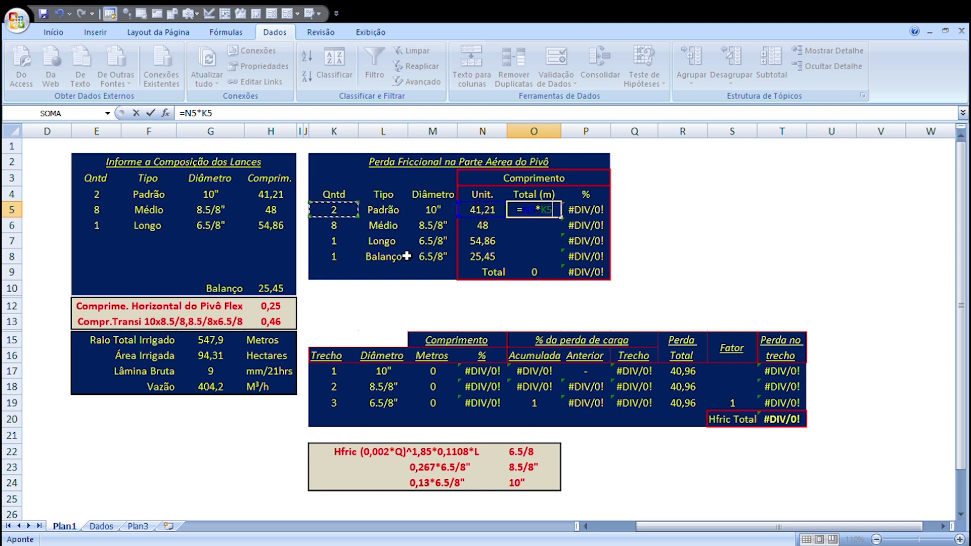
key("Return")
left_click(549, 214)
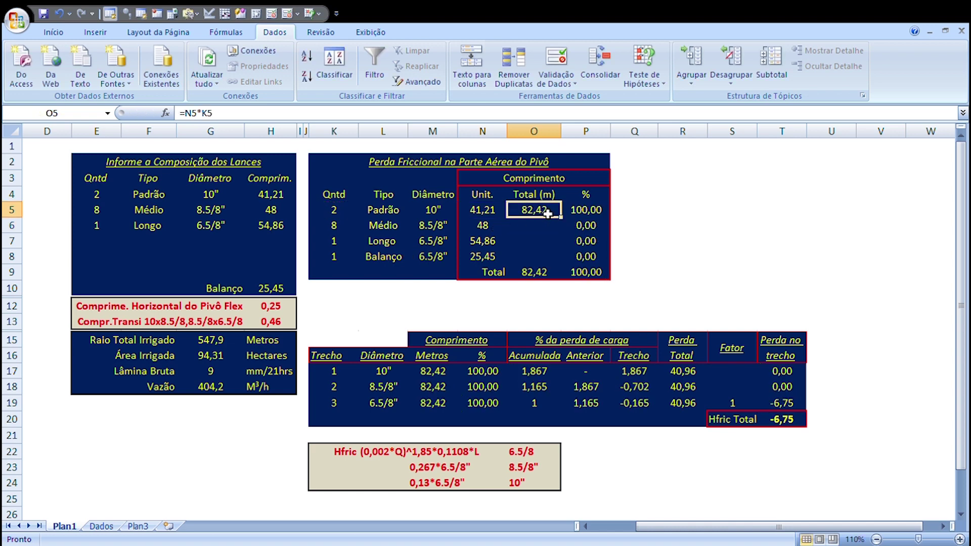
left_click_drag(561, 216, 566, 262)
- Extend the Padrão row's Total (m) formula in O5 with +0,25+0,46
left_click(549, 214)
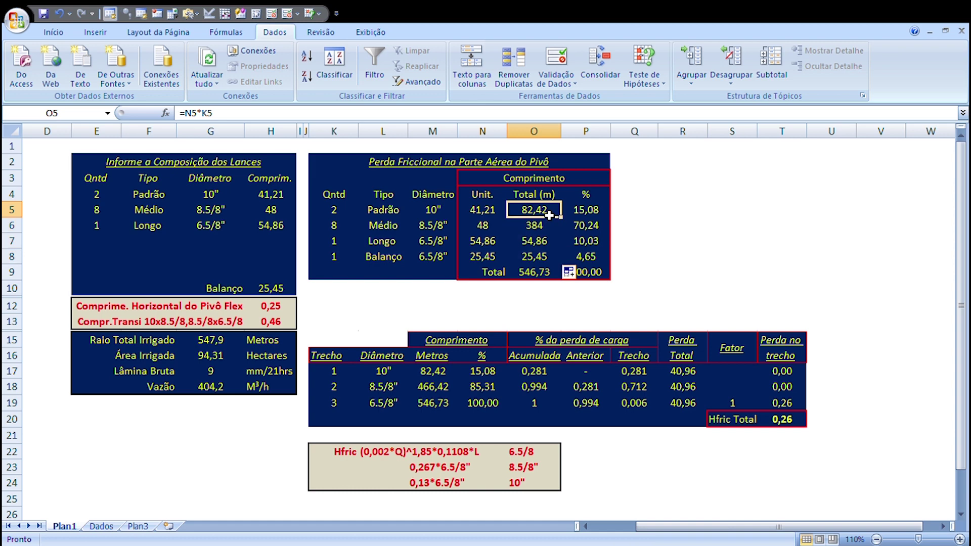
left_click(385, 116)
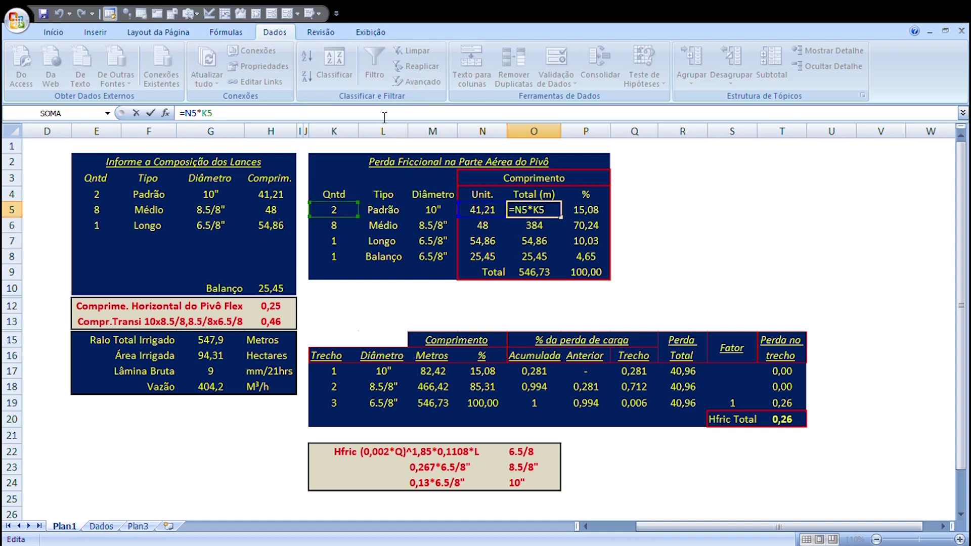
type("+0,25")
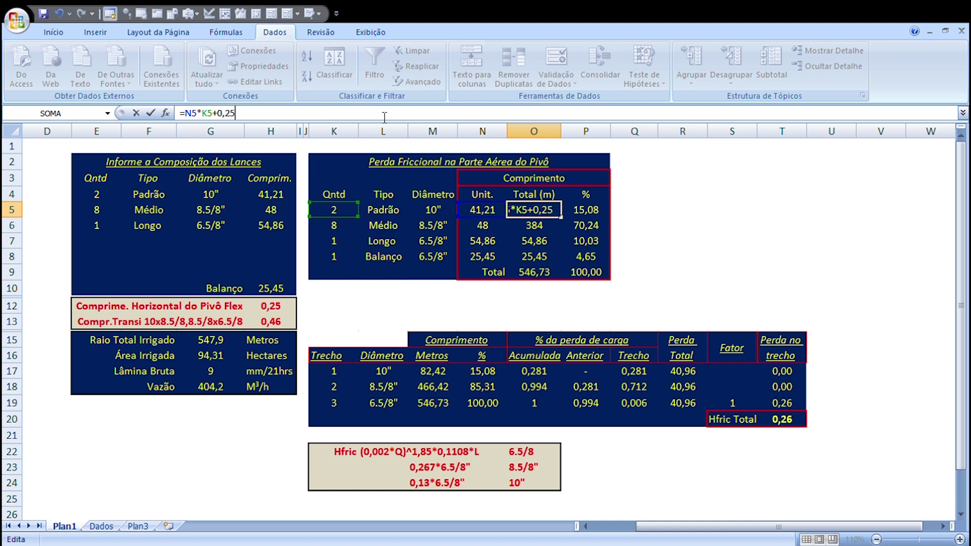
type("+0,46")
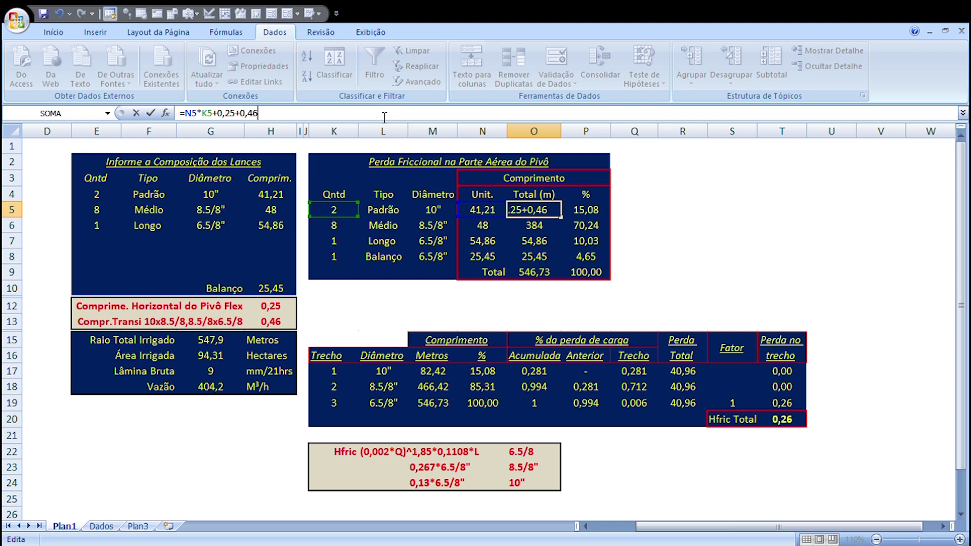
key("Return")
- Extend the Médio row's Total (m) formula in O6 with +0,46
left_click(375, 115)
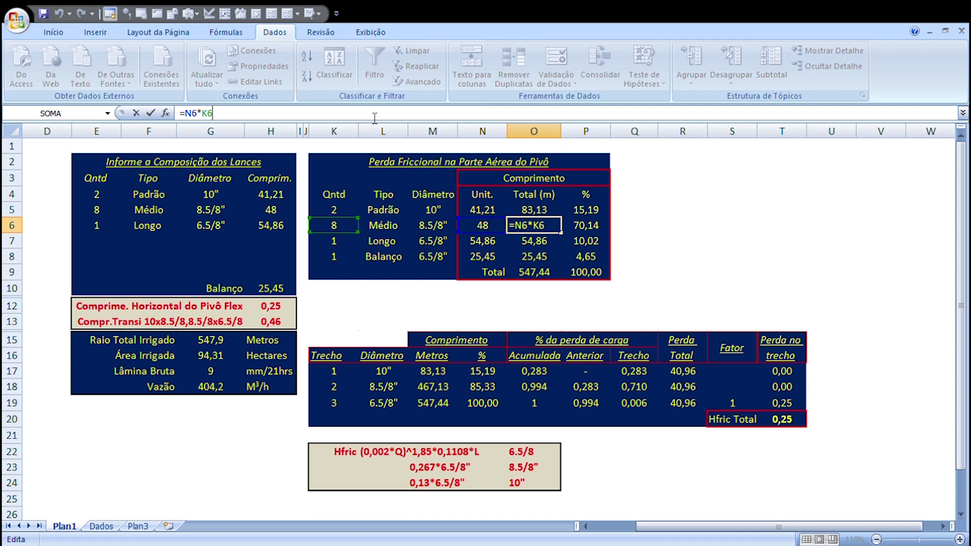
type("+0,46")
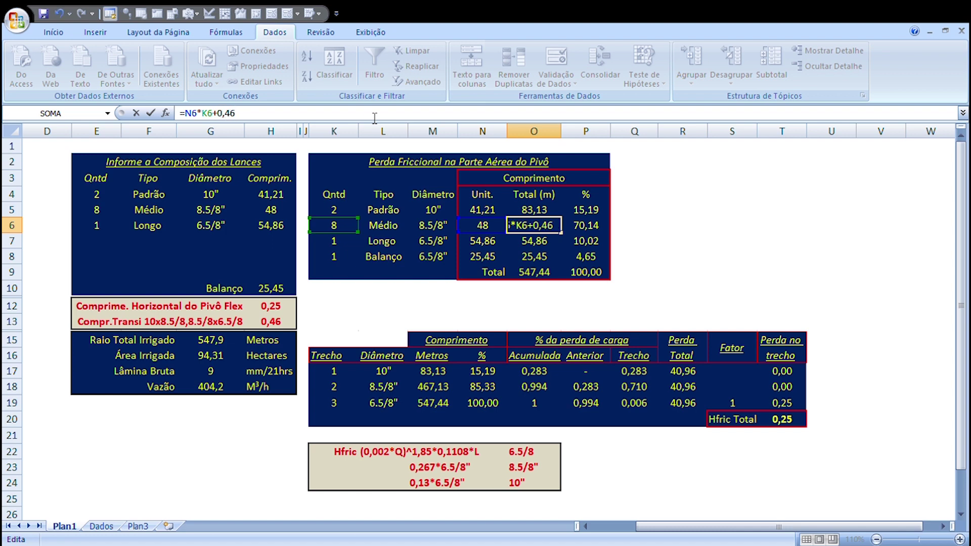
key("Return")
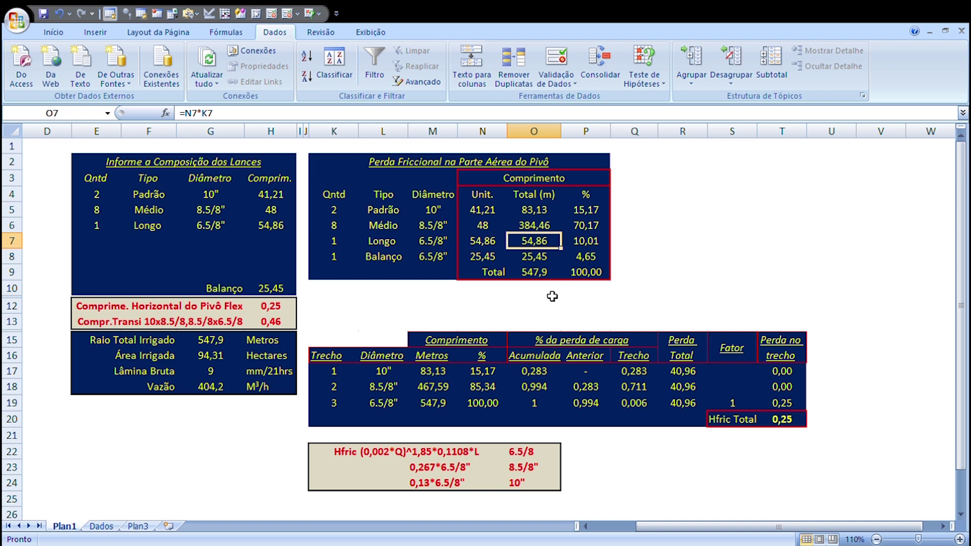
- Label cell N10, below the Total row of the Perda Friccional table, as Hf
left_click(520, 293)
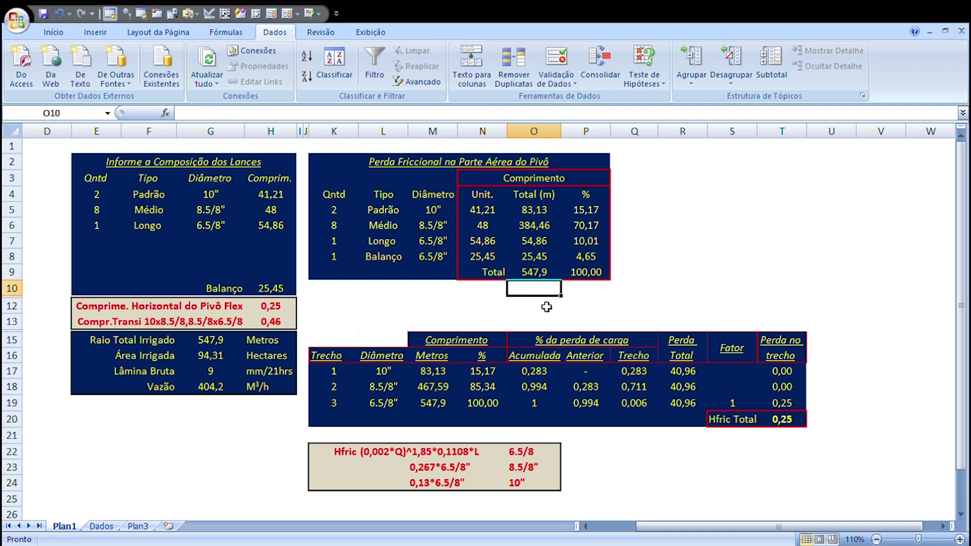
left_click(490, 293)
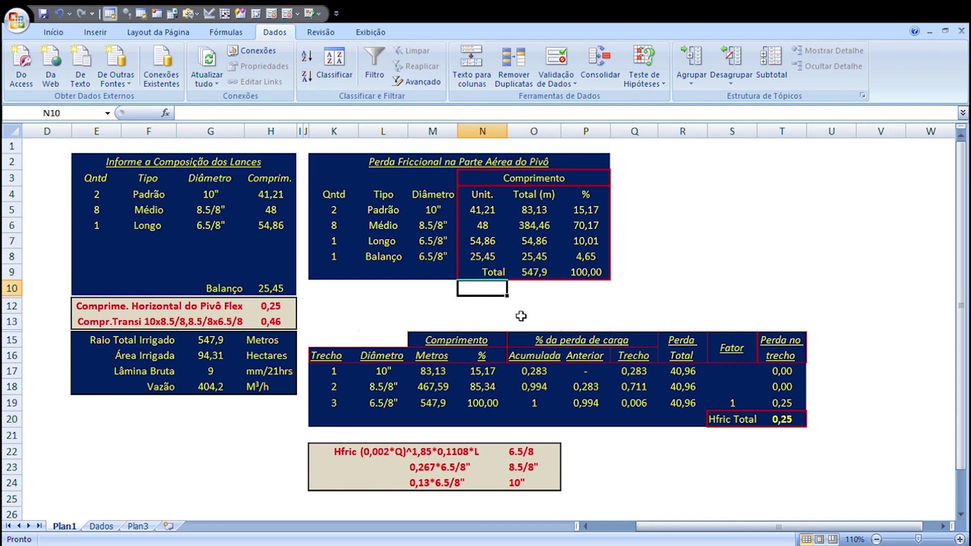
type("H")
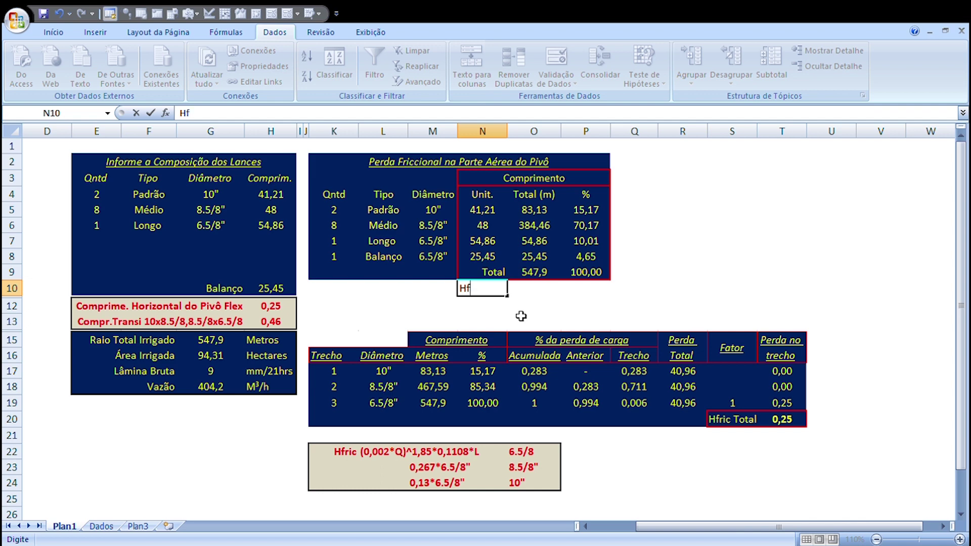
type("f")
key("Tab")
- Calculate the friction loss Hf in O10 as =(0,002*G18)^1,85*0,1108*O9
type("=")
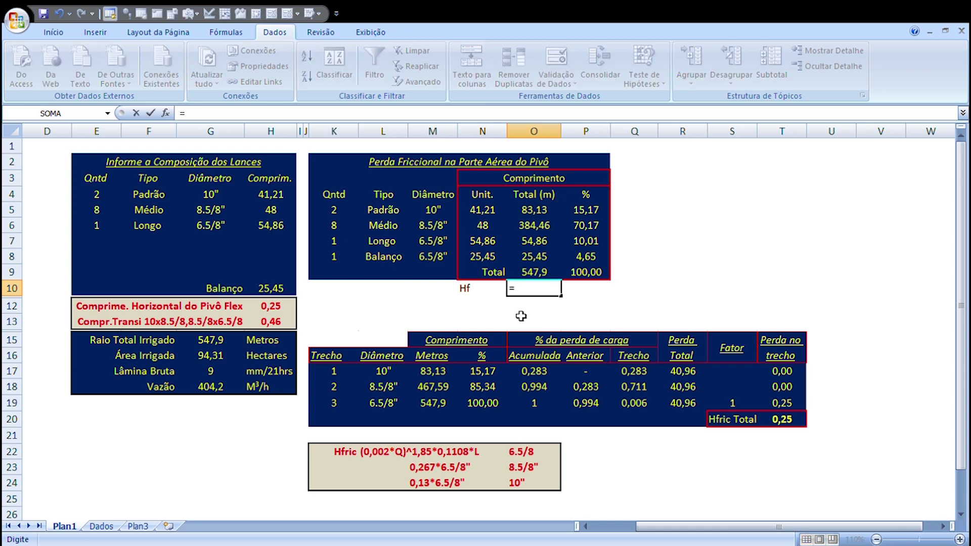
type("(0,002*")
left_click(202, 389)
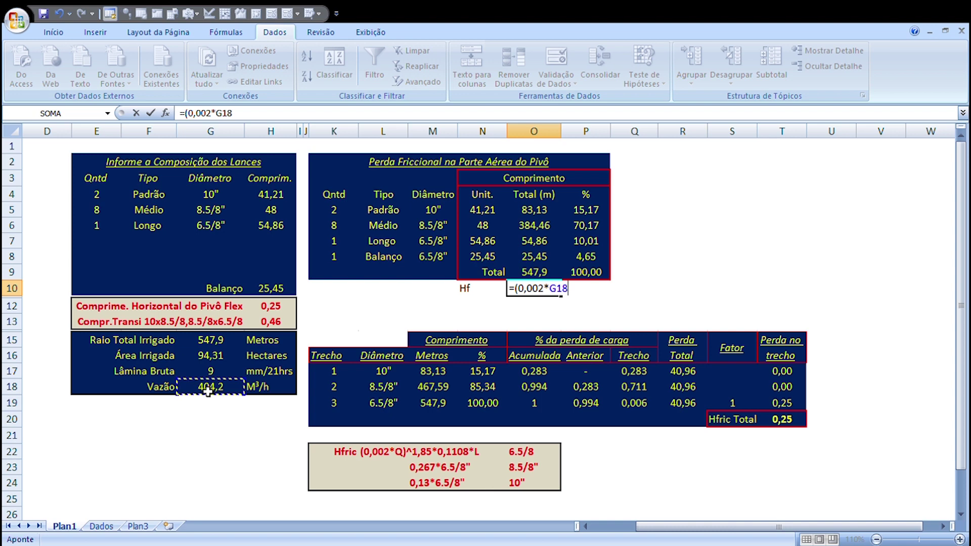
type(")")
type("^^")
type("1")
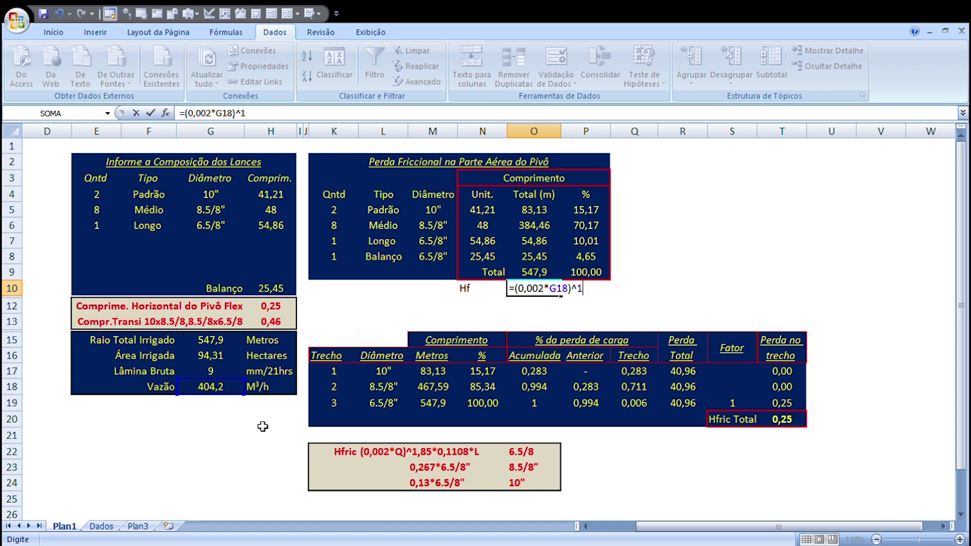
type(",85*0,1108")
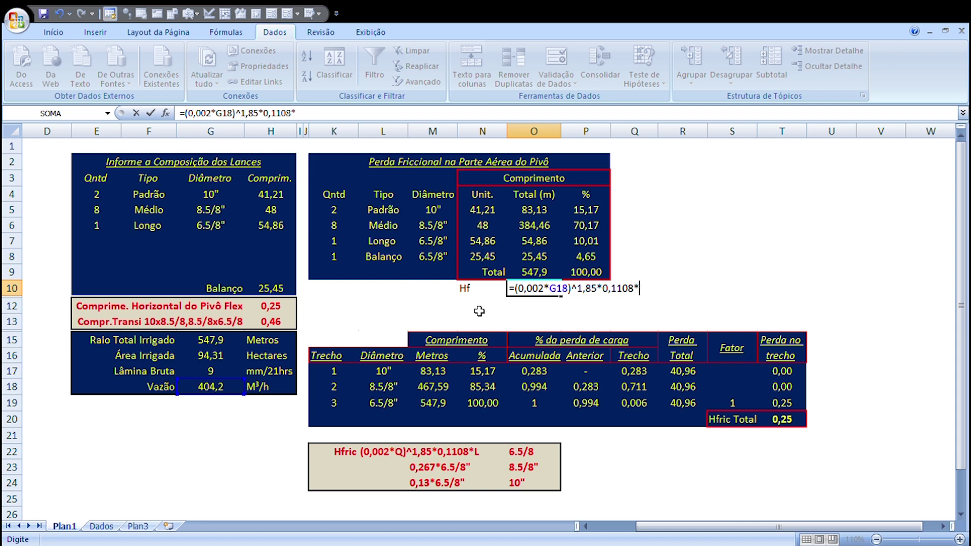
type("*")
left_click(534, 277)
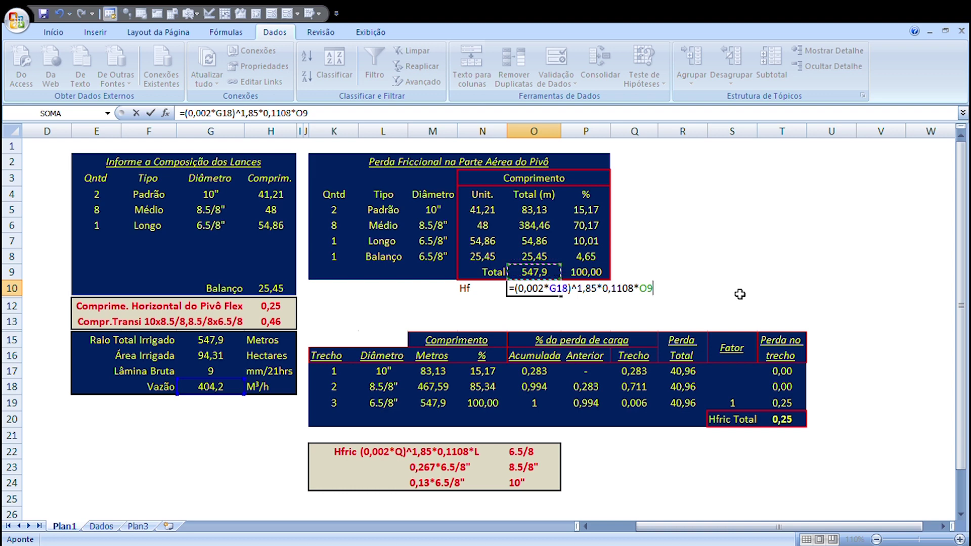
key("Return")
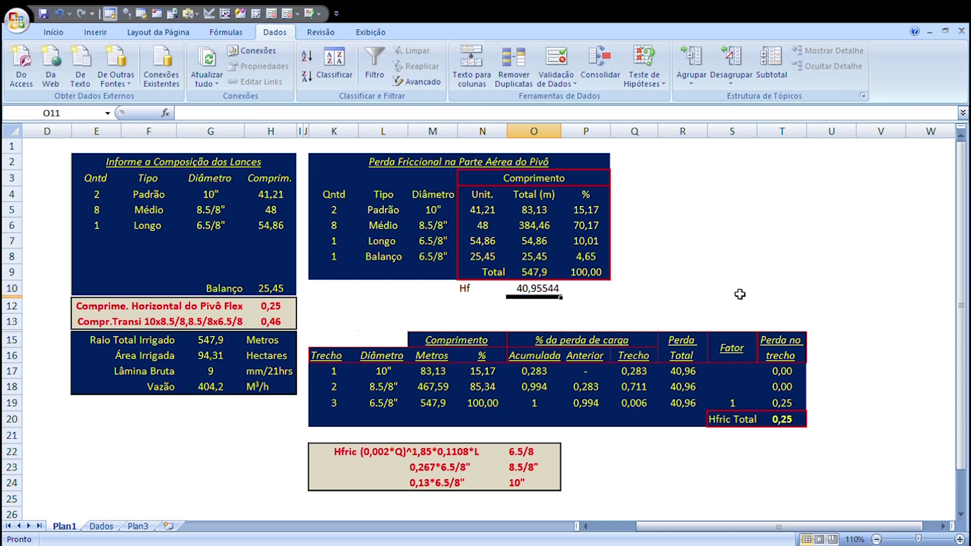
left_click(537, 291)
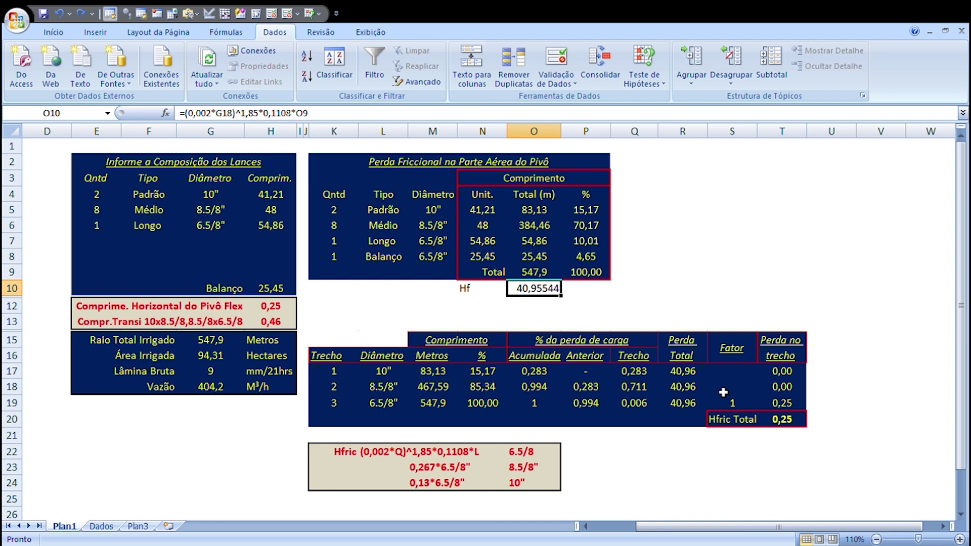
- Clear K17:T19 in the Trecho table and enter 40,96 as Perda Total in all three rows
left_click_drag(791, 377, 358, 403)
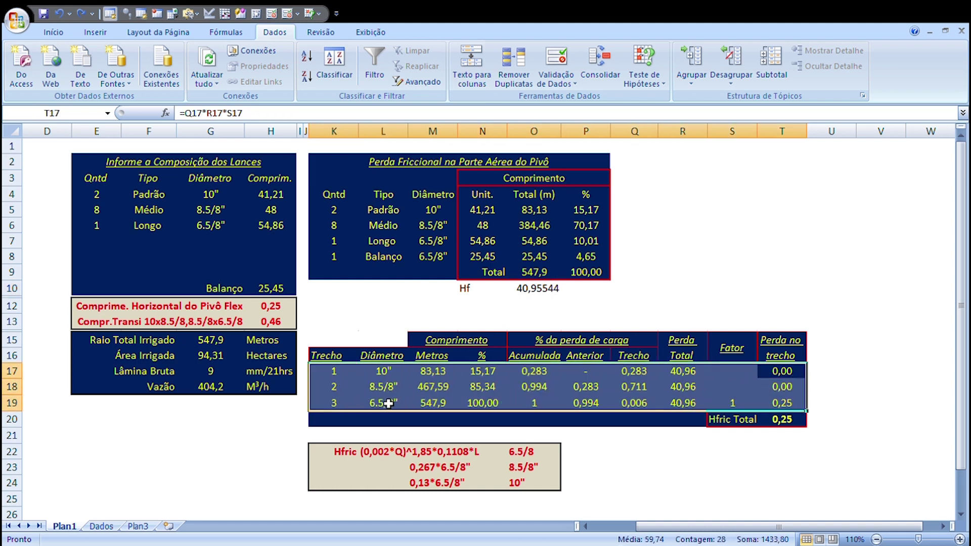
key("Delete")
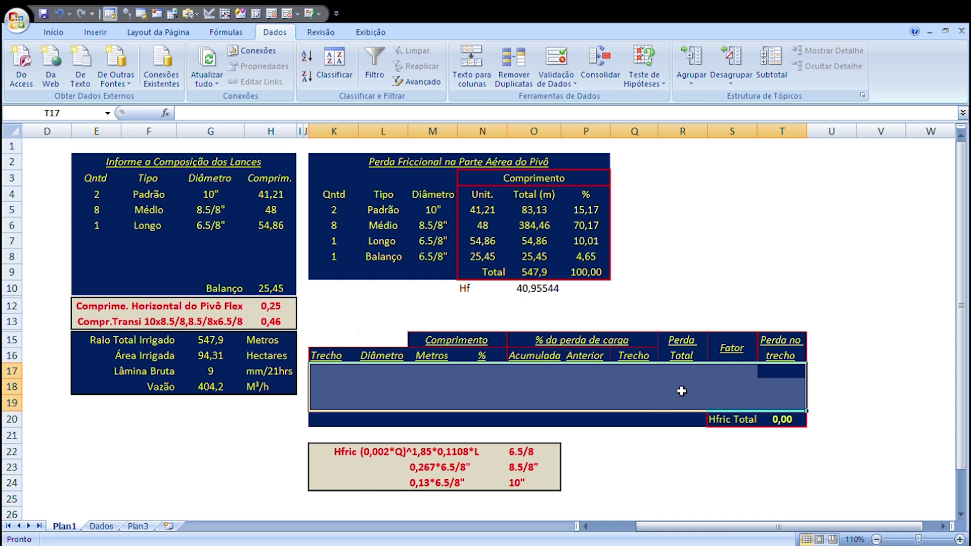
left_click(691, 375)
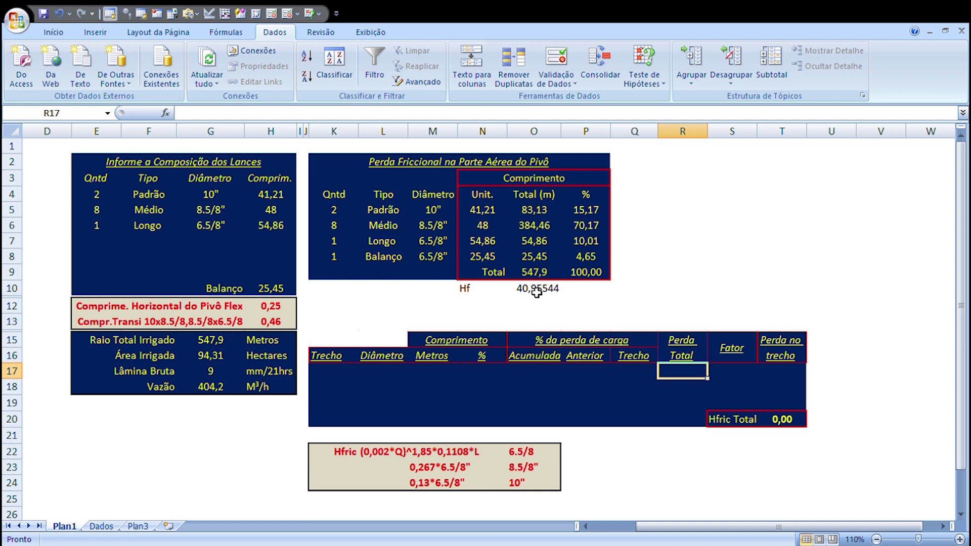
type("40,96")
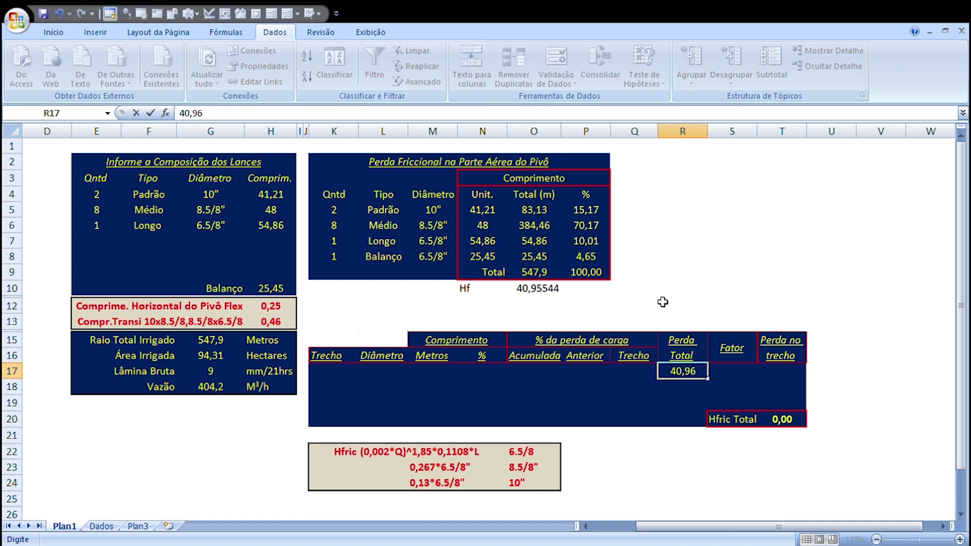
key("Return")
left_click(692, 368)
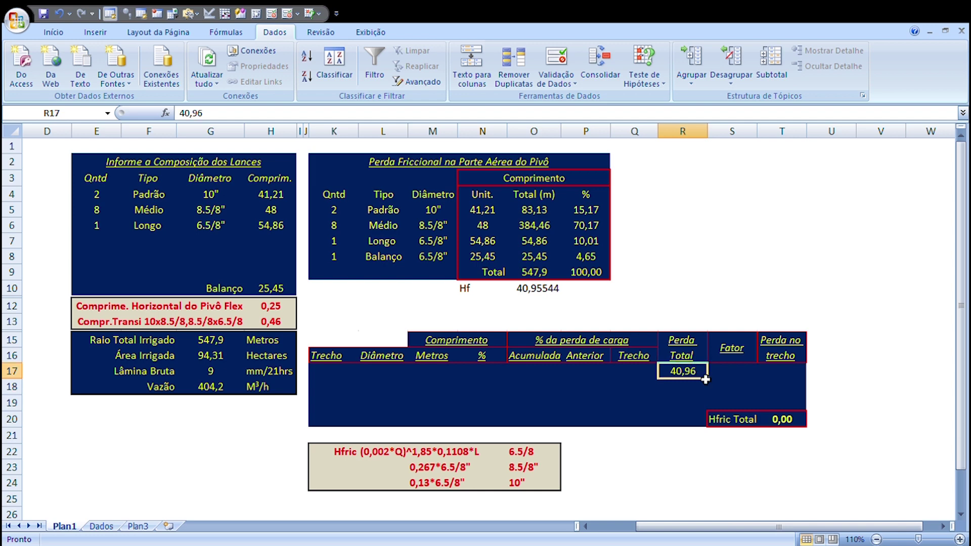
left_click_drag(709, 380, 715, 409)
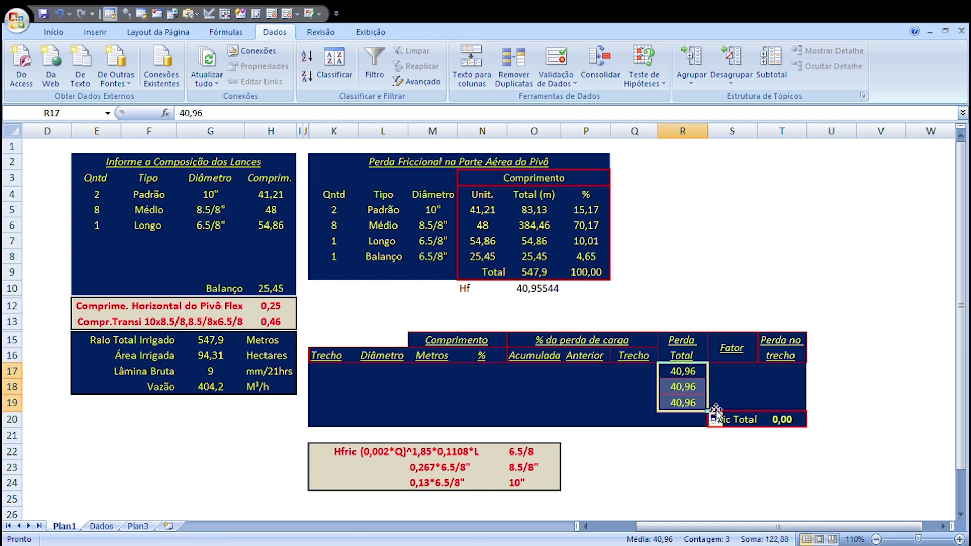
- Enter Trecho 1 in row 17 and choose 10" as its Diâmetro
left_click(336, 376)
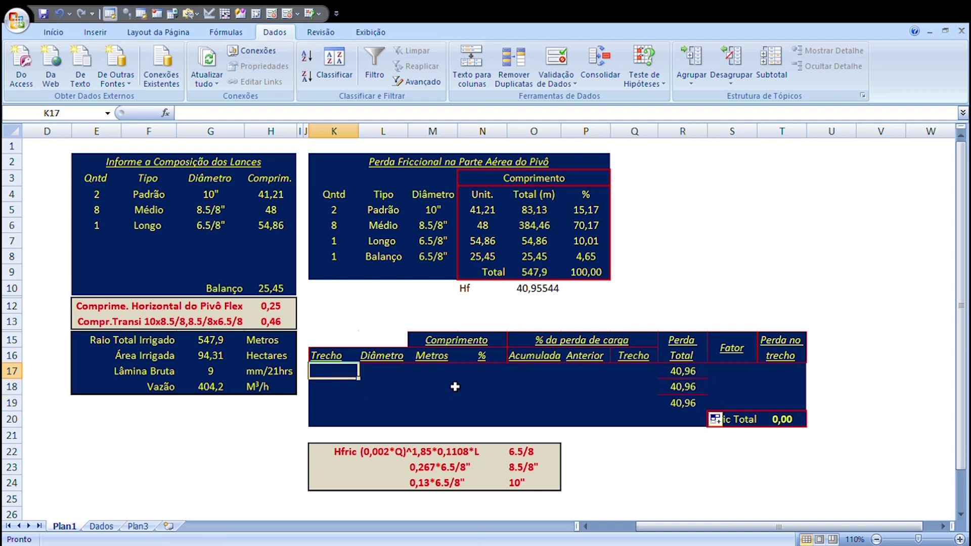
type("1")
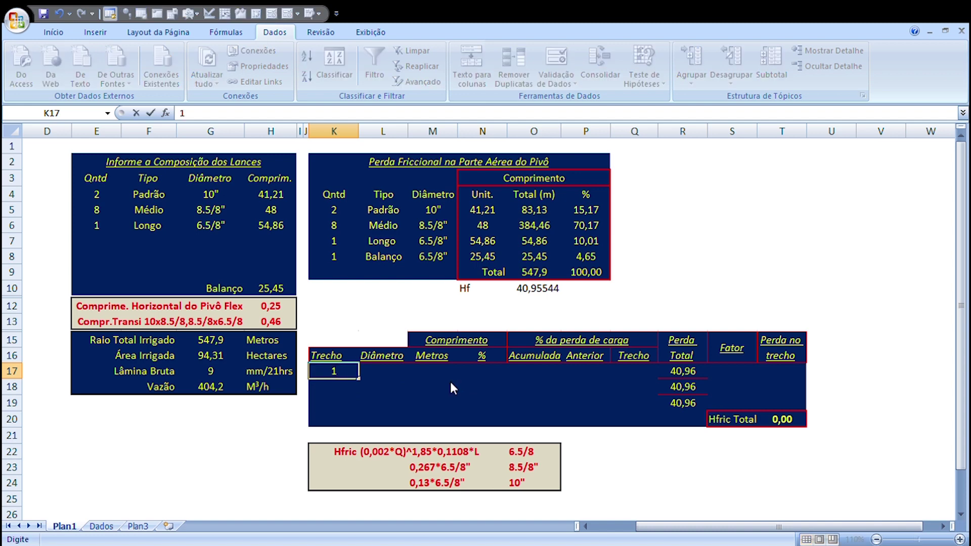
left_click(380, 372)
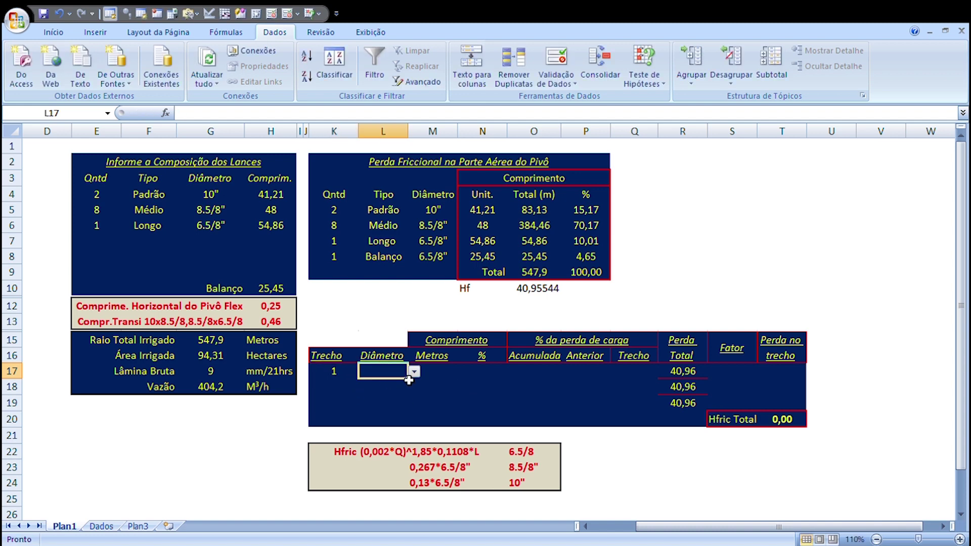
left_click(414, 371)
left_click(384, 393)
- Enter Trecho 2 in row 18 and choose 8.5/8" as its Diâmetro
left_click(334, 390)
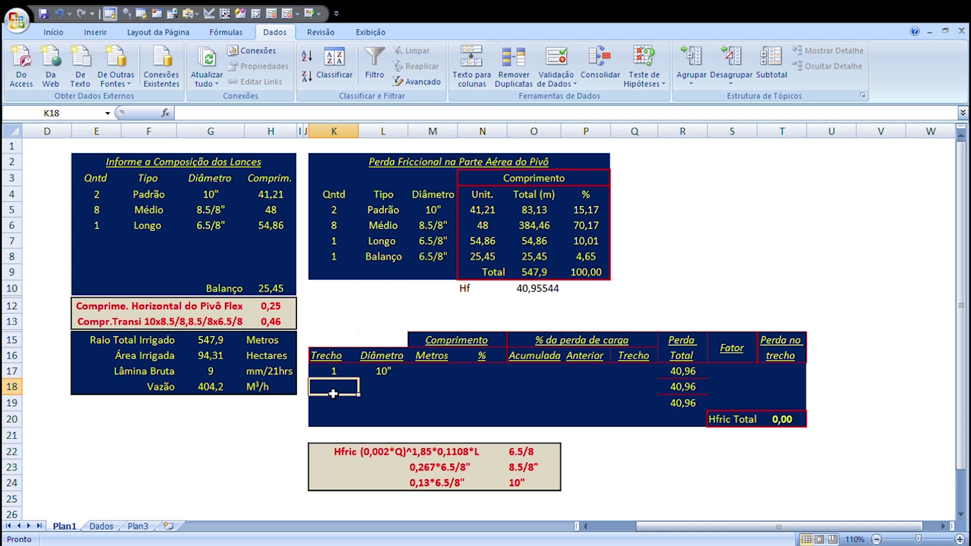
type("2")
key("Return")
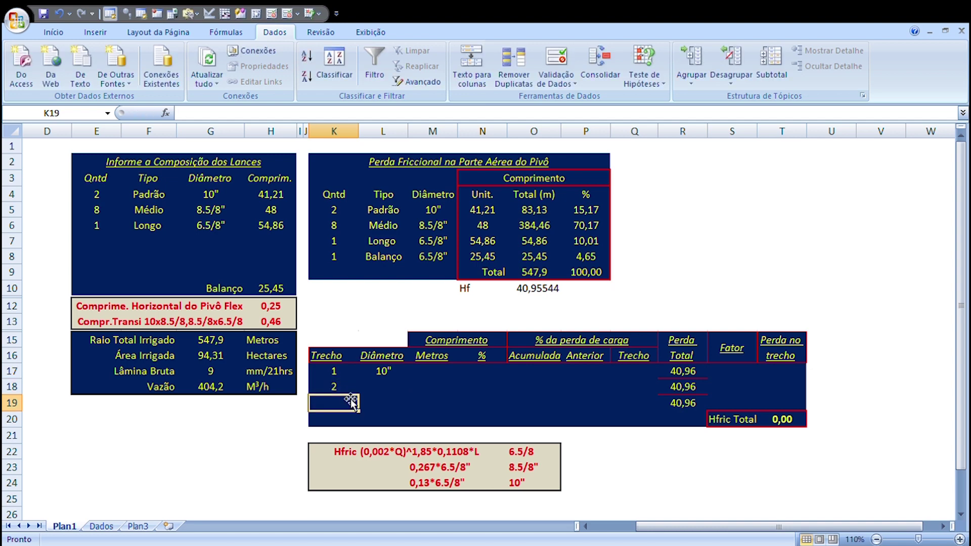
left_click(389, 395)
left_click(414, 387)
left_click(409, 414)
- Enter Trecho 3 in row 19 and choose 6.5/8" as its Diâmetro
left_click(340, 406)
type("3")
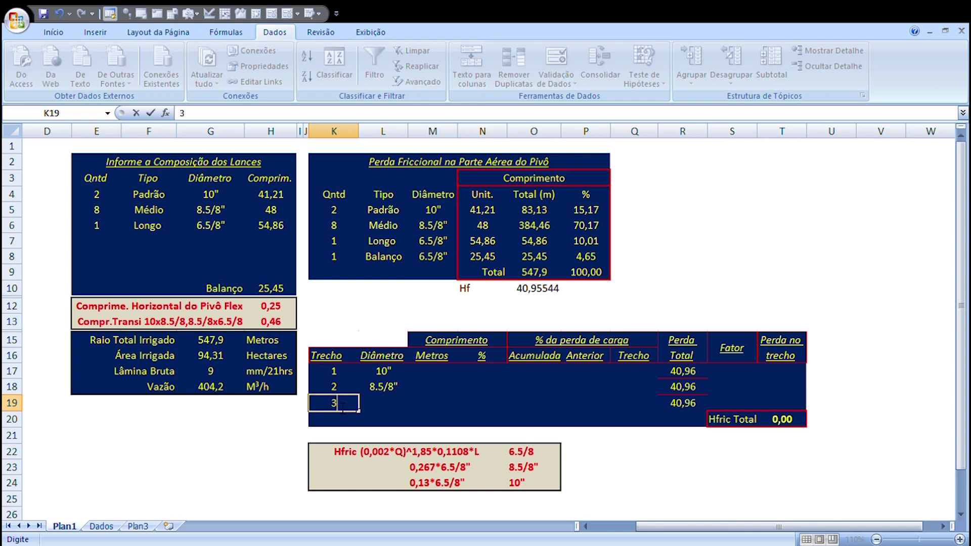
left_click(402, 409)
left_click(414, 405)
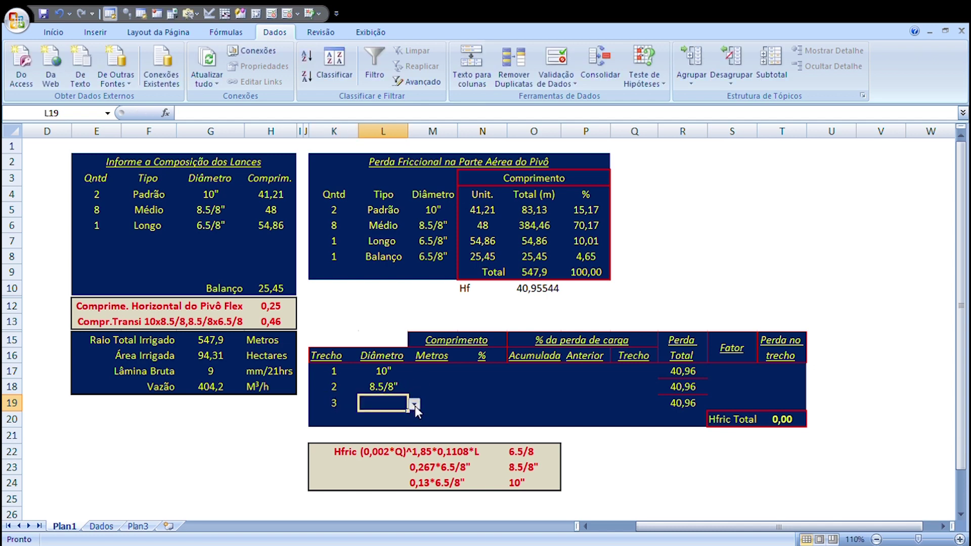
left_click(402, 436)
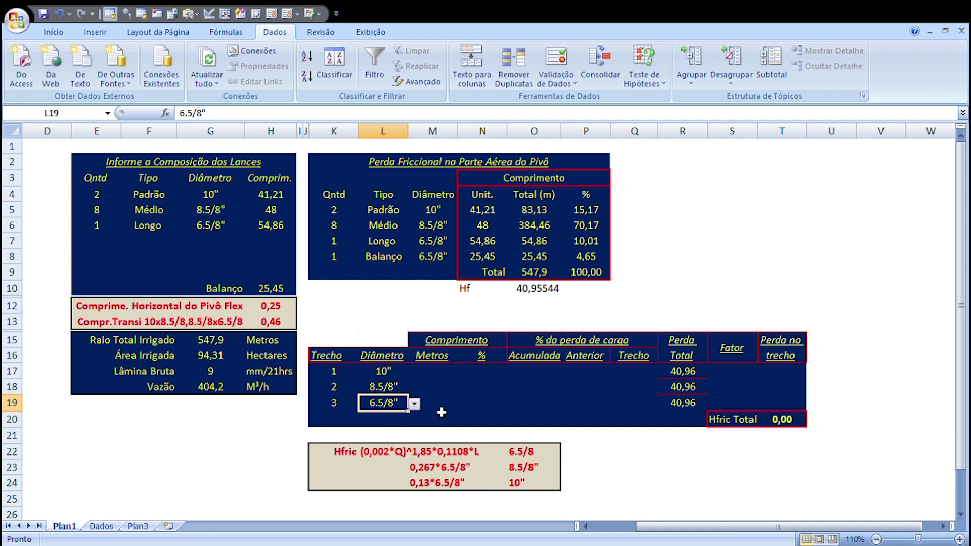
- Link the Metros cell of Trecho 1 (M17) to the Padrão row's total length with =O5
left_click(436, 375)
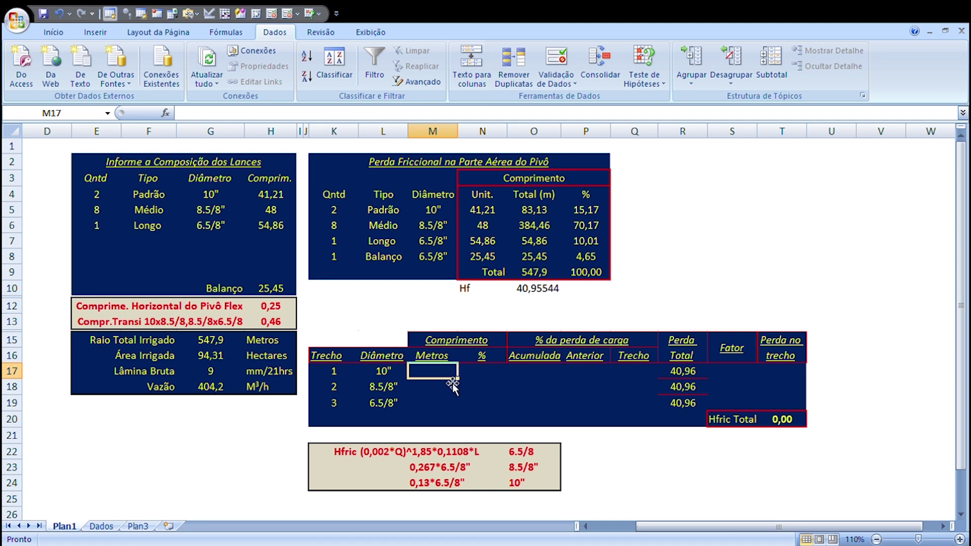
left_click_drag(447, 374, 451, 407)
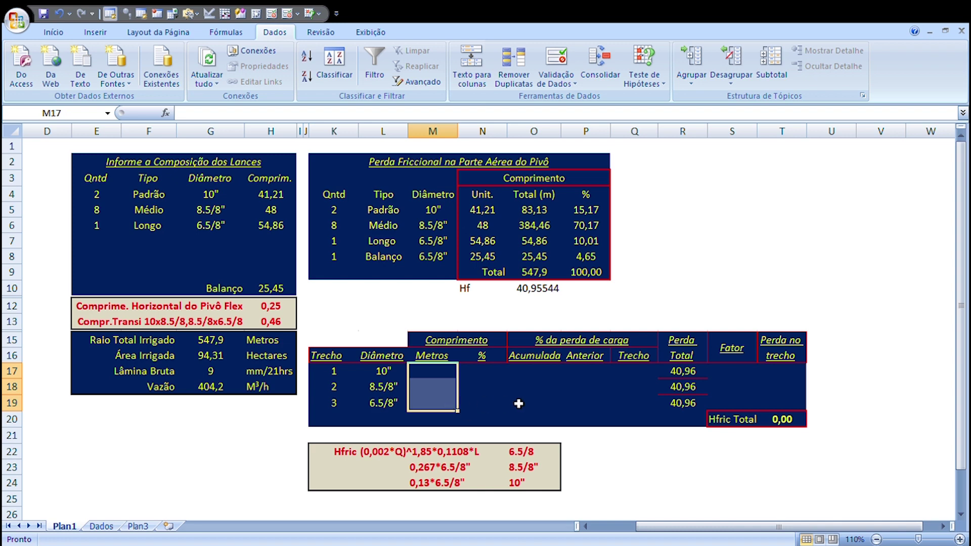
left_click(439, 376)
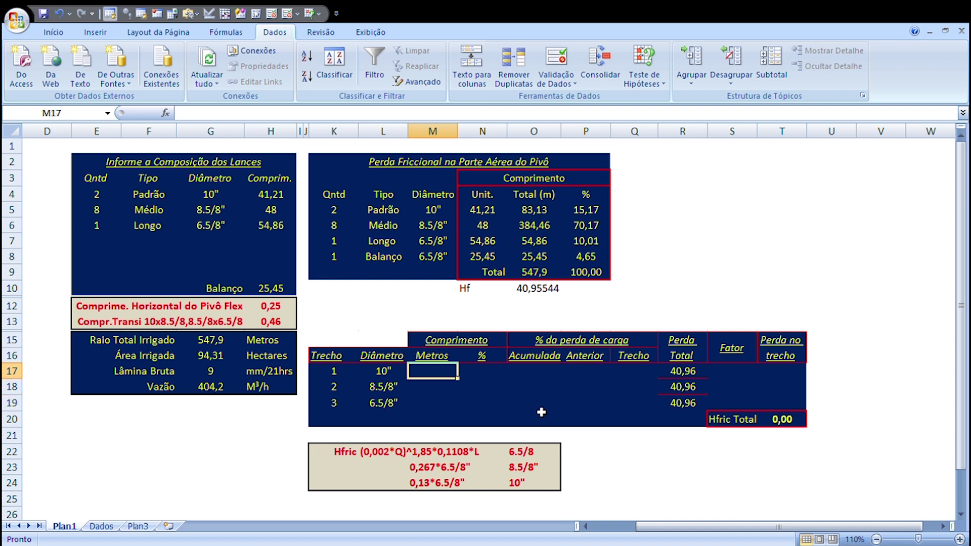
type("=")
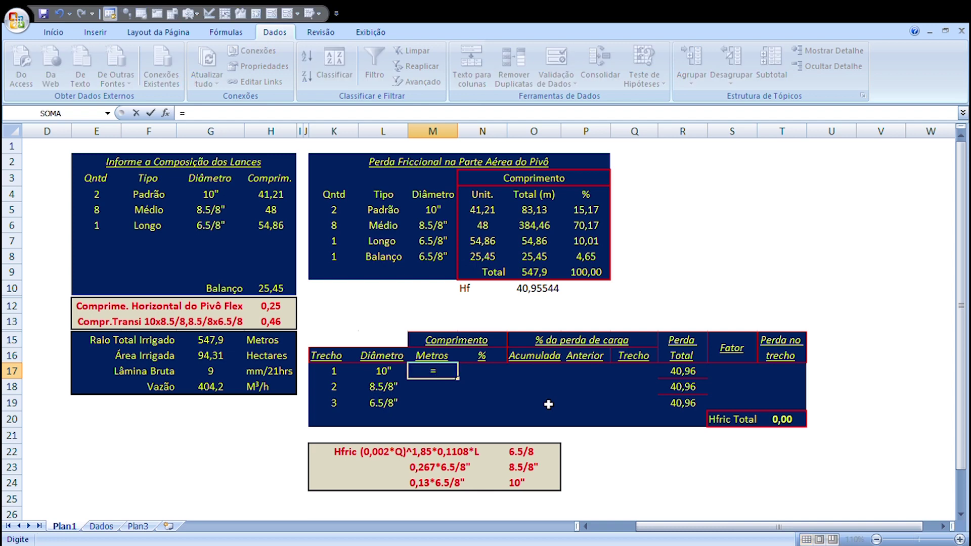
left_click(538, 212)
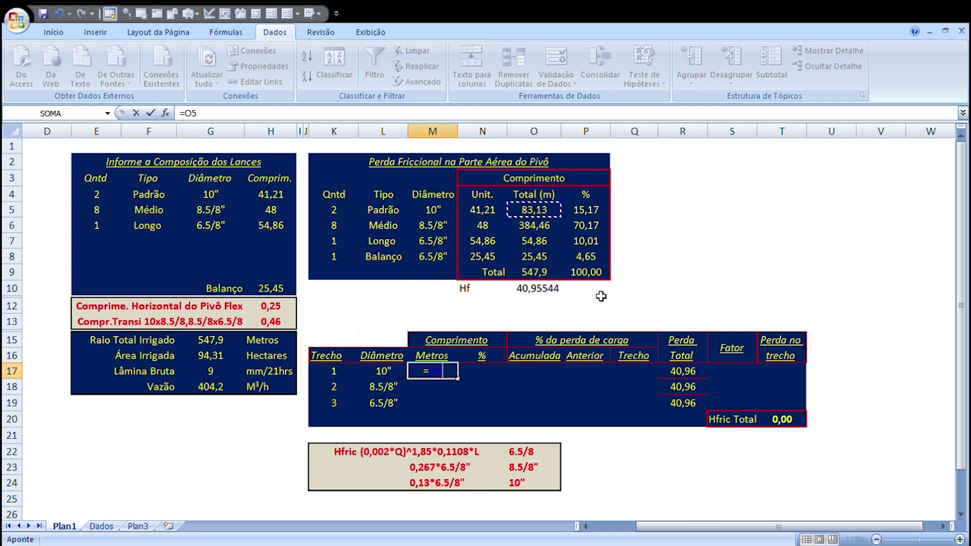
key("Return")
- Calculate the accumulated Metros of Trecho 2 in M18 as =O5+O6
type("=")
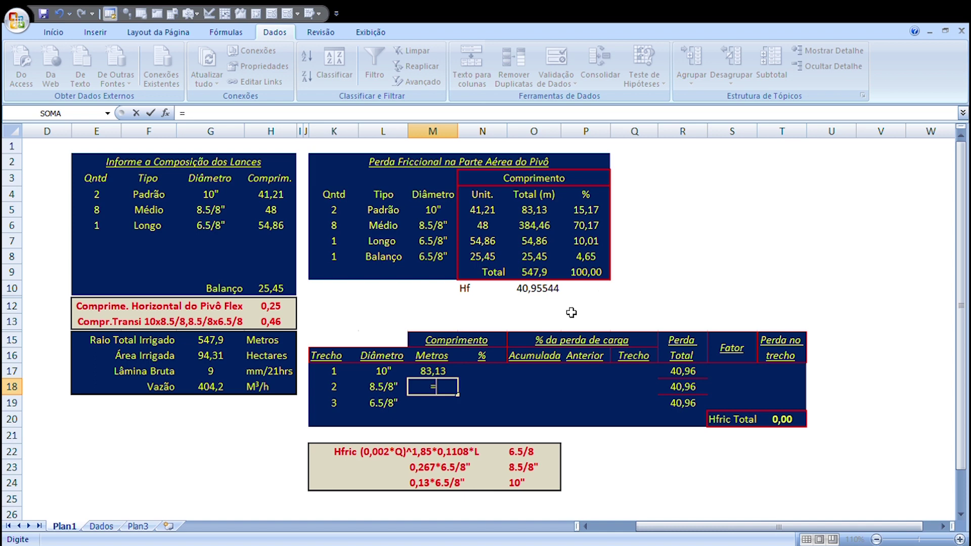
left_click(543, 212)
type("+")
left_click(540, 225)
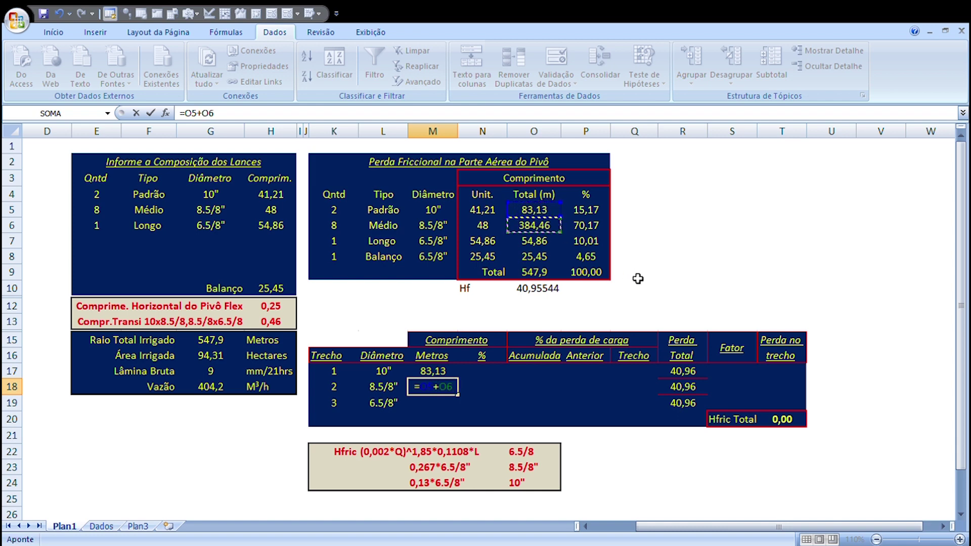
key("Return")
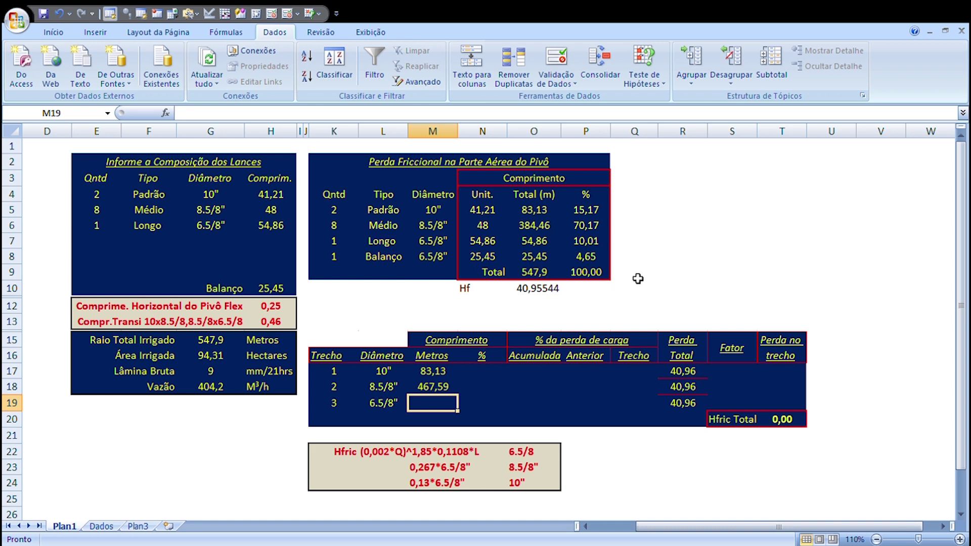
- Calculate the accumulated Metros of Trecho 3 in M19 as =SOMA(O5:O8)
type("=")
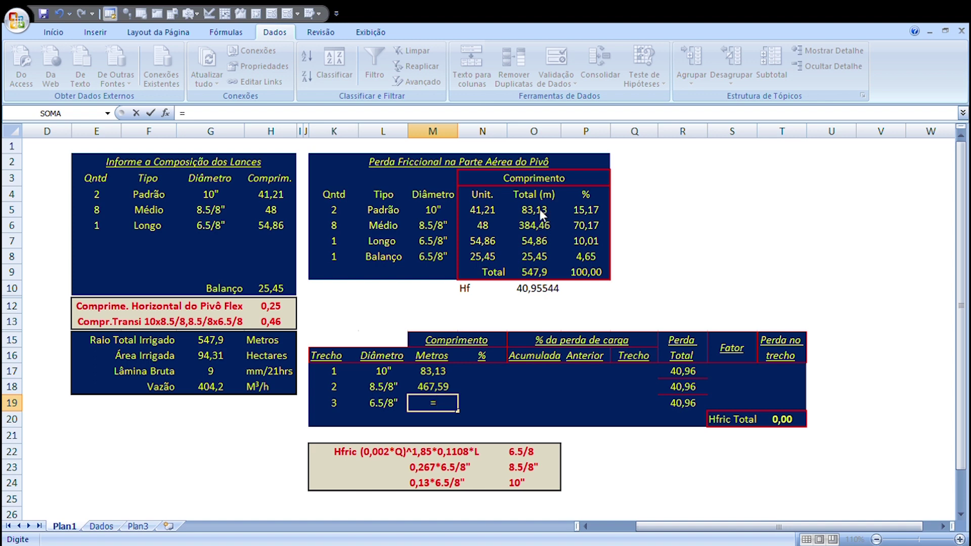
type("om")
key("Tab")
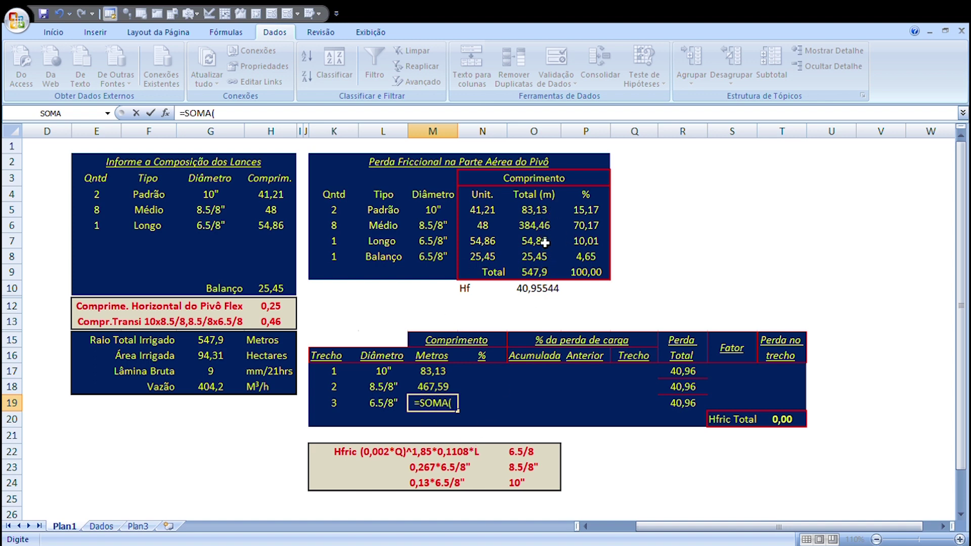
left_click_drag(543, 216, 542, 258)
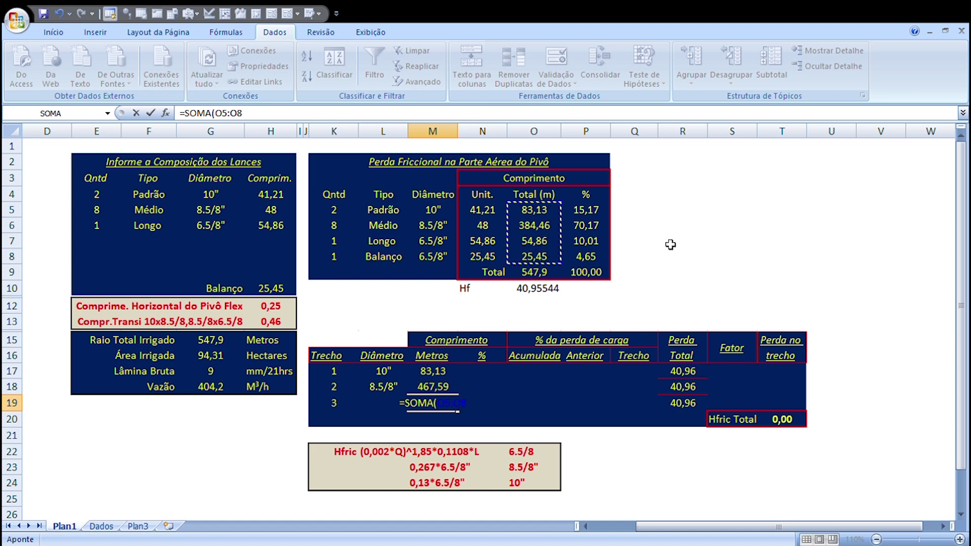
key("Return")
key("Up")
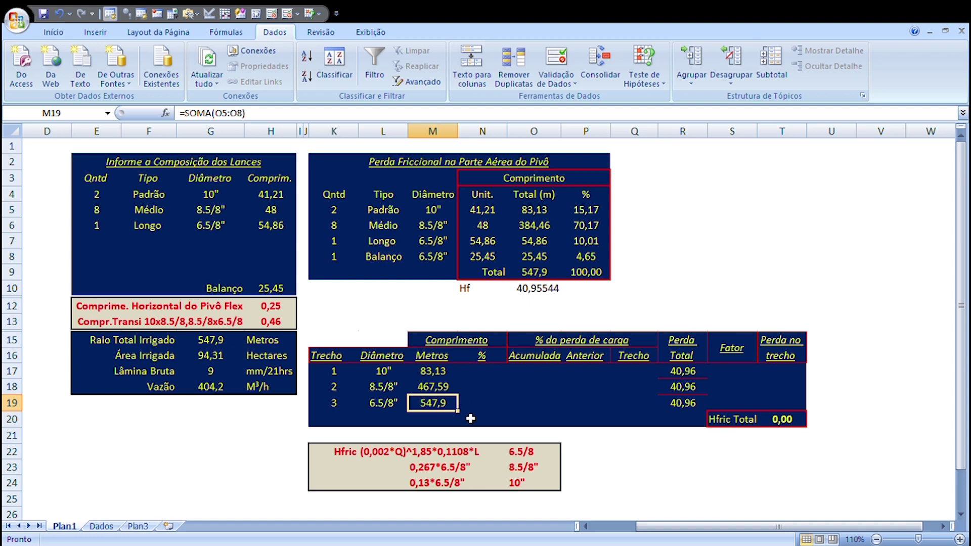
- Link the % cell of Trecho 1 (N17) to the Padrão row's length percentage with =P5
left_click(483, 373)
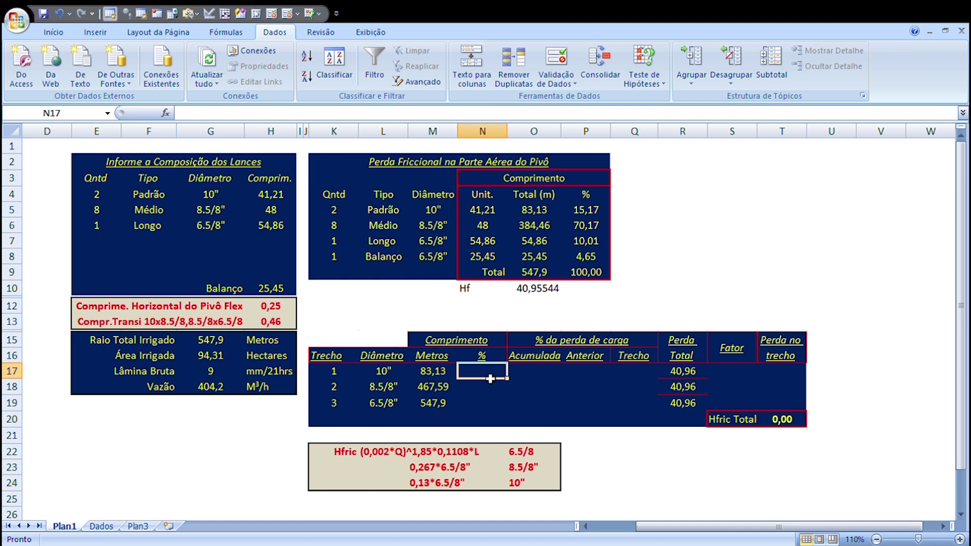
type("=")
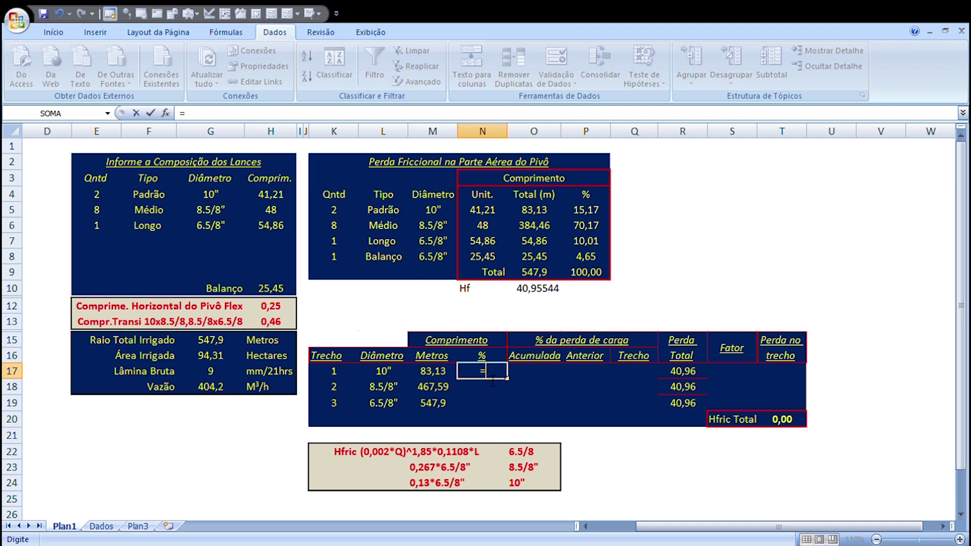
left_click(585, 209)
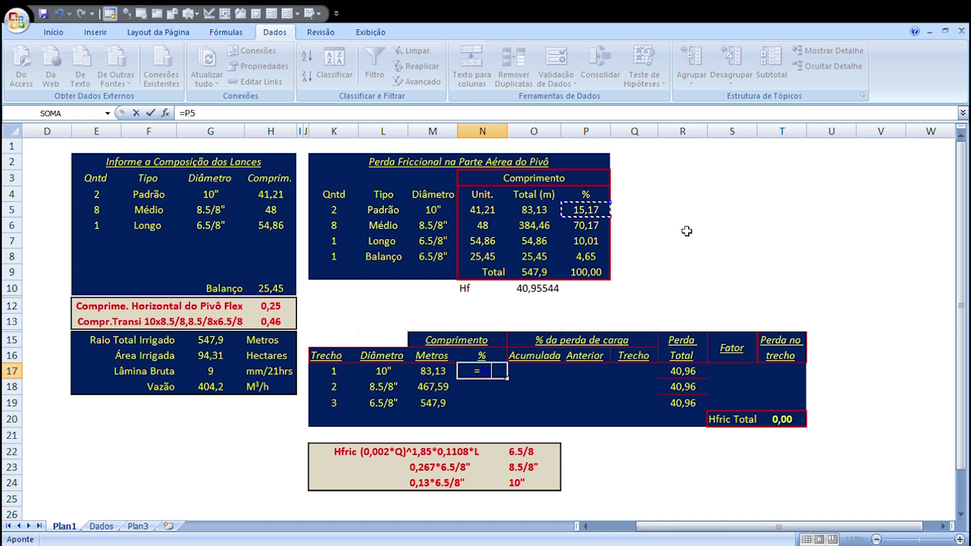
key("Return")
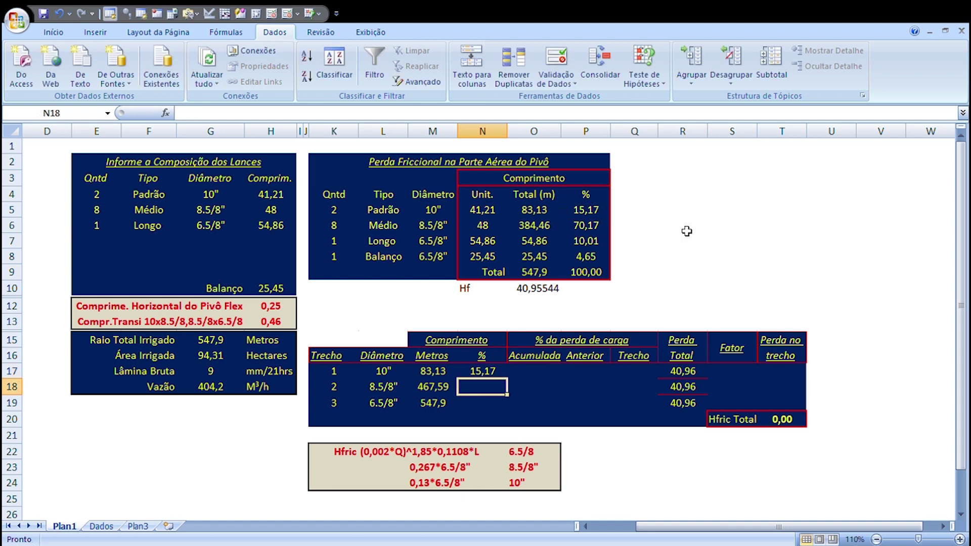
- Calculate the accumulated % of Trecho 2 in N18 as =P5+P6 and enter 100 for Trecho 3 in N19
type("=")
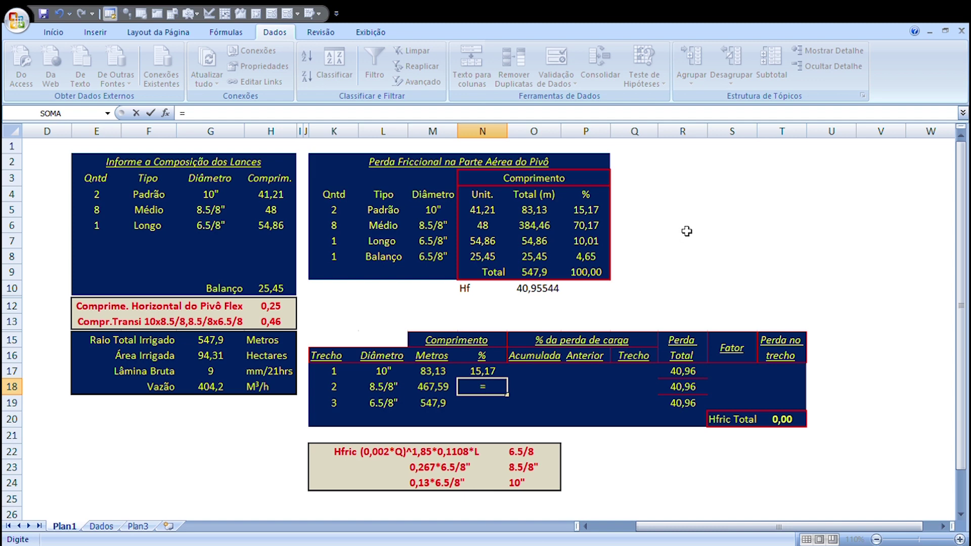
left_click(594, 212)
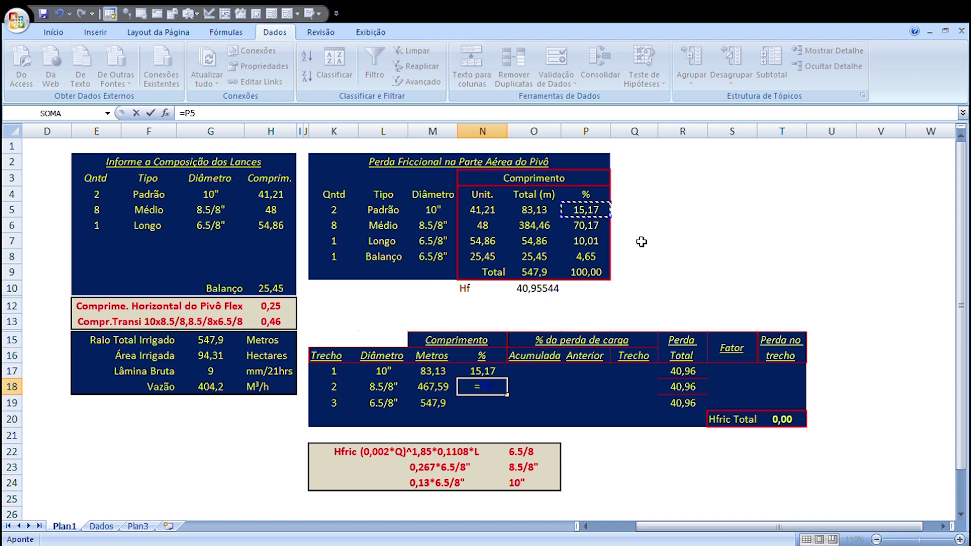
type("+")
left_click(604, 230)
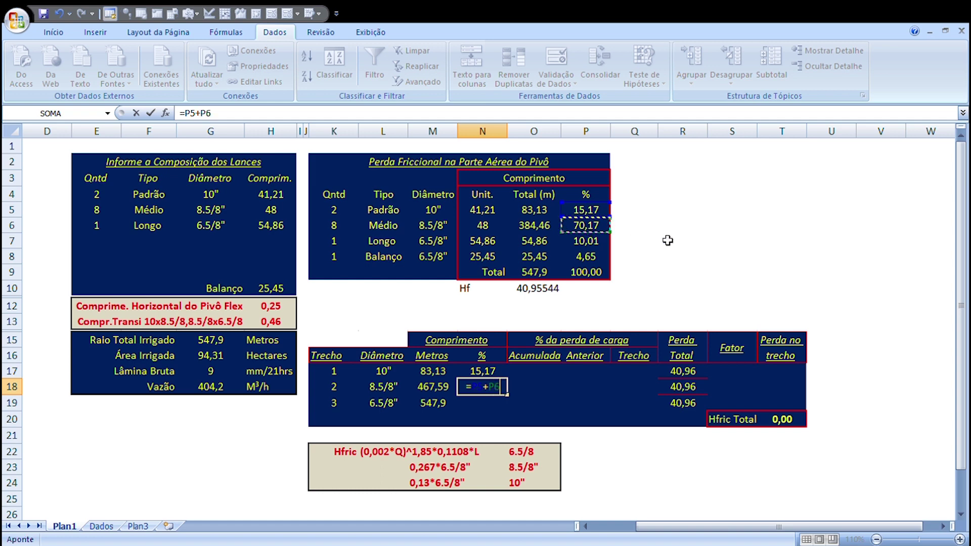
key("Return")
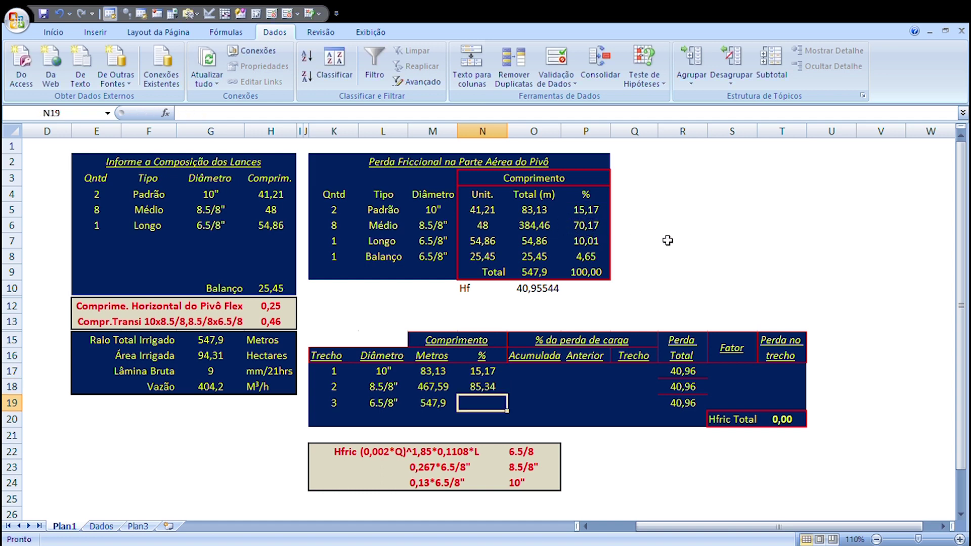
type("100")
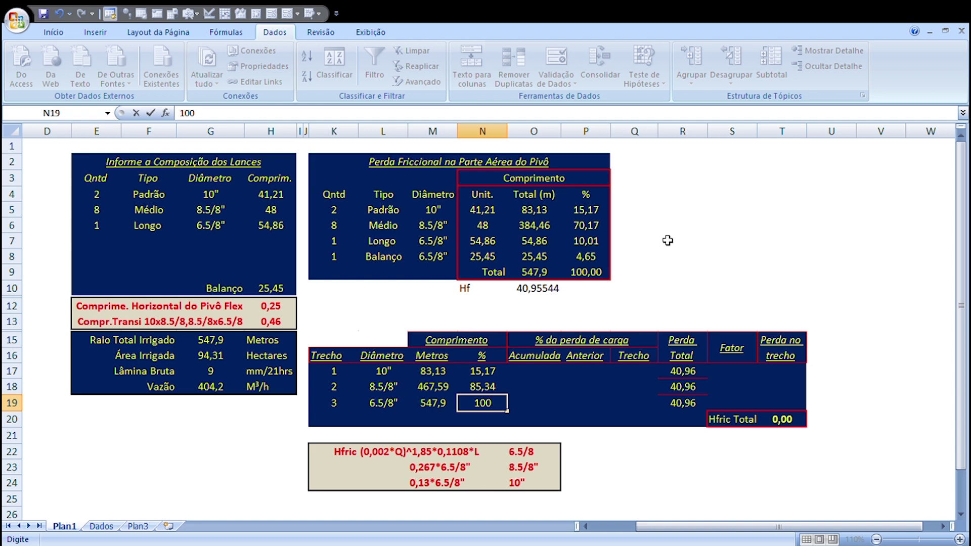
key("Tab")
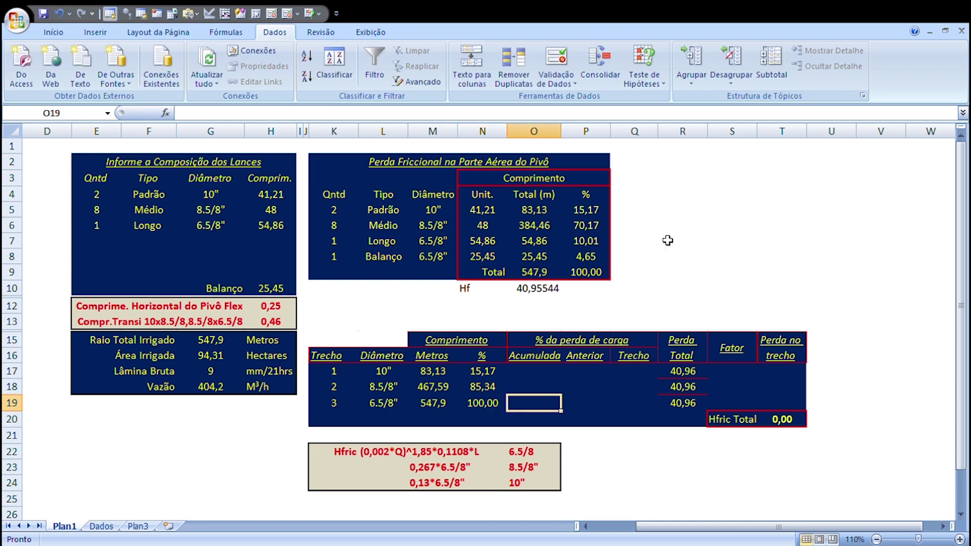
- Look up the Carga (%) value on the Dados sheet that matches Trecho 1's length percentage, and return to Plan1
key("Up")
key("Up")
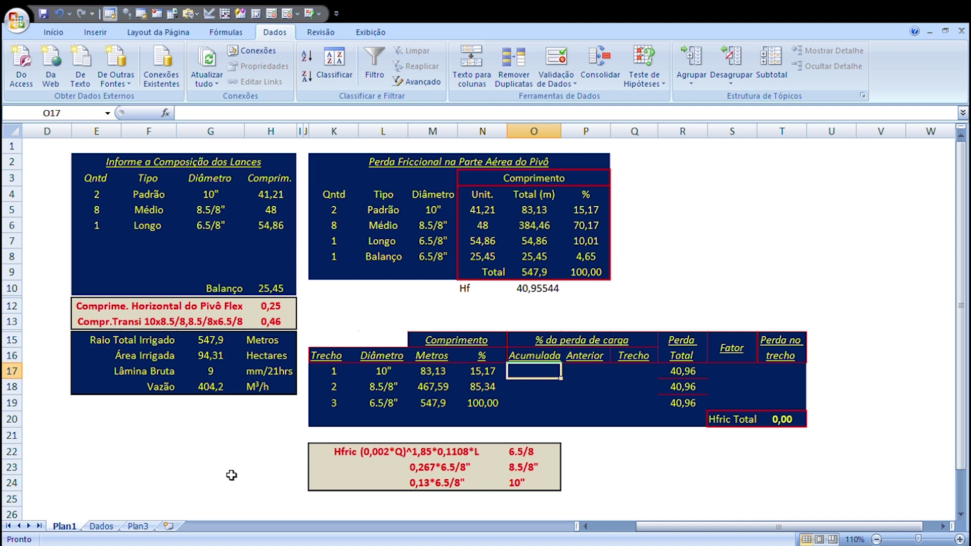
left_click(108, 528)
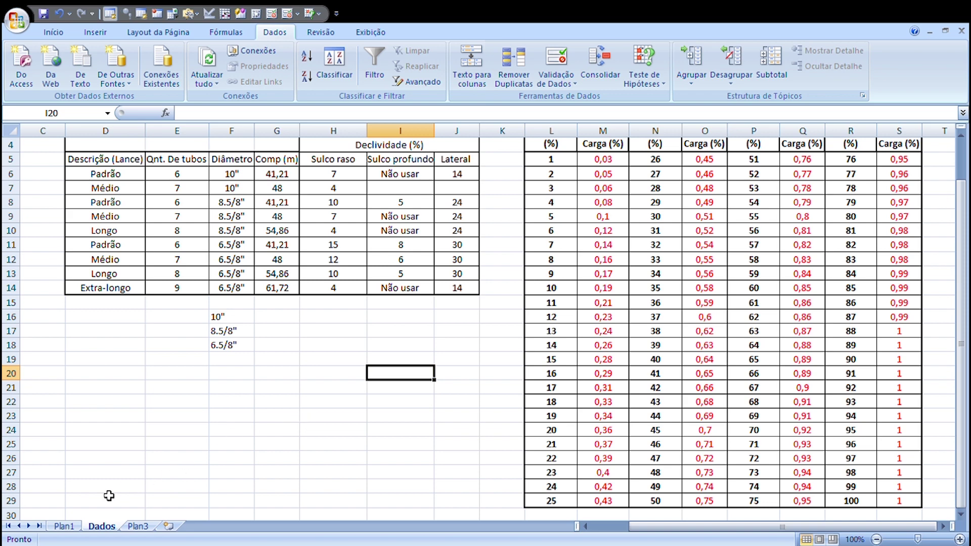
left_click(65, 526)
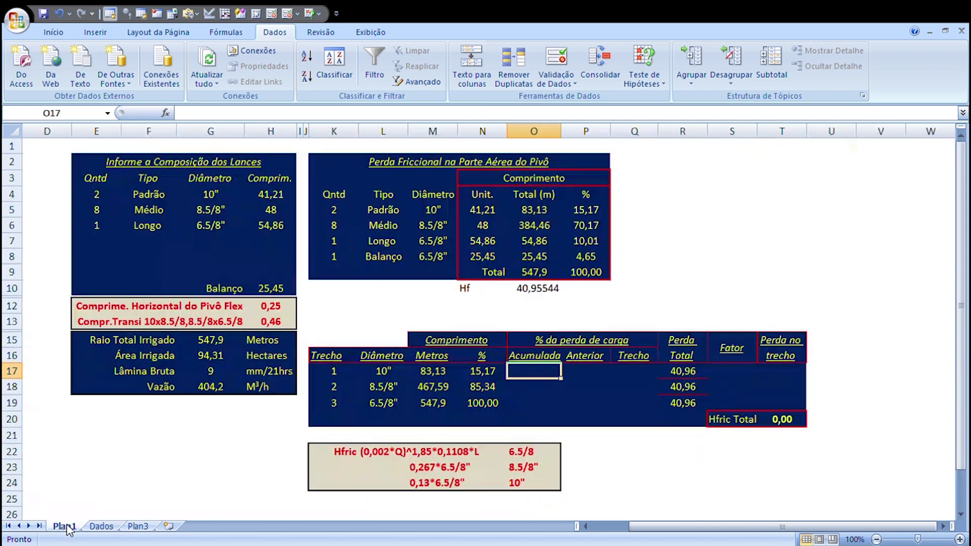
left_click(491, 374)
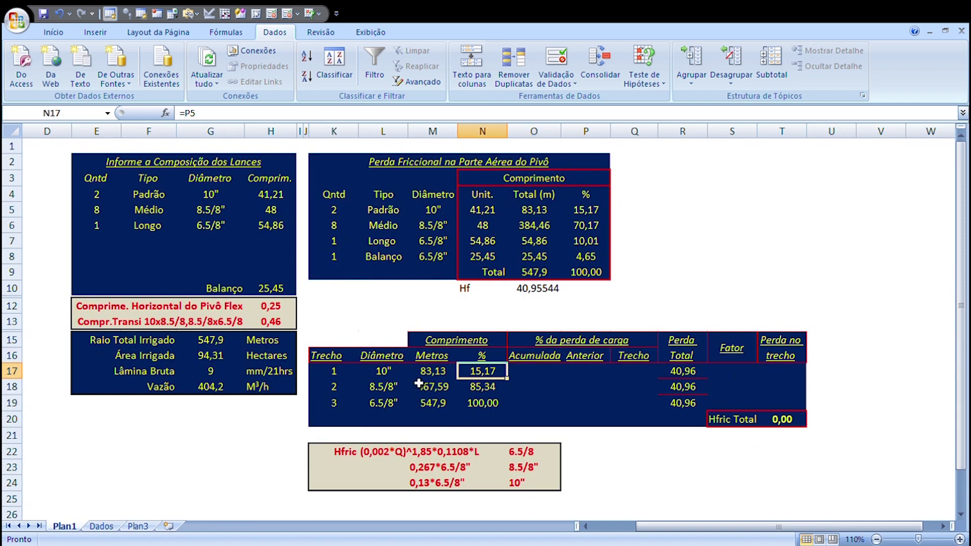
left_click(393, 377)
left_click(489, 378)
left_click(112, 528)
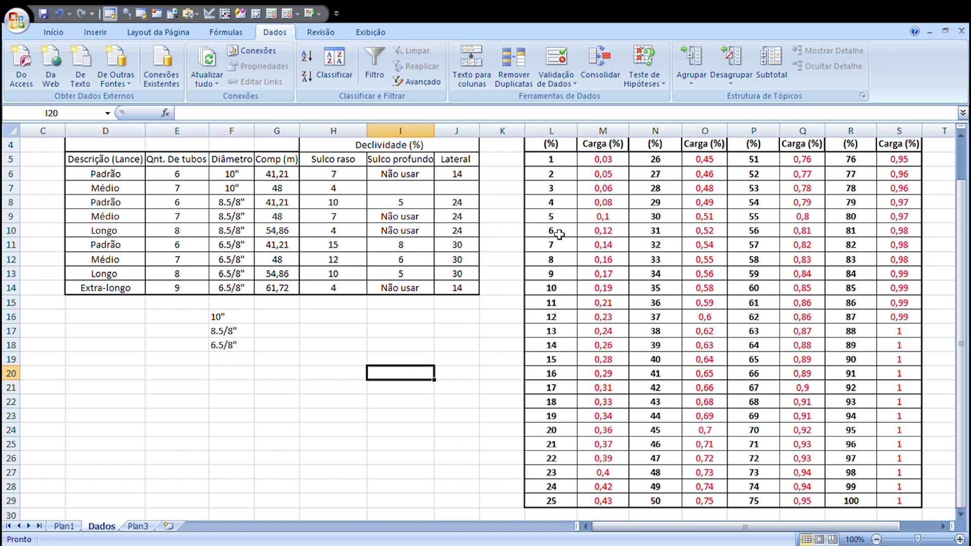
left_click(612, 362)
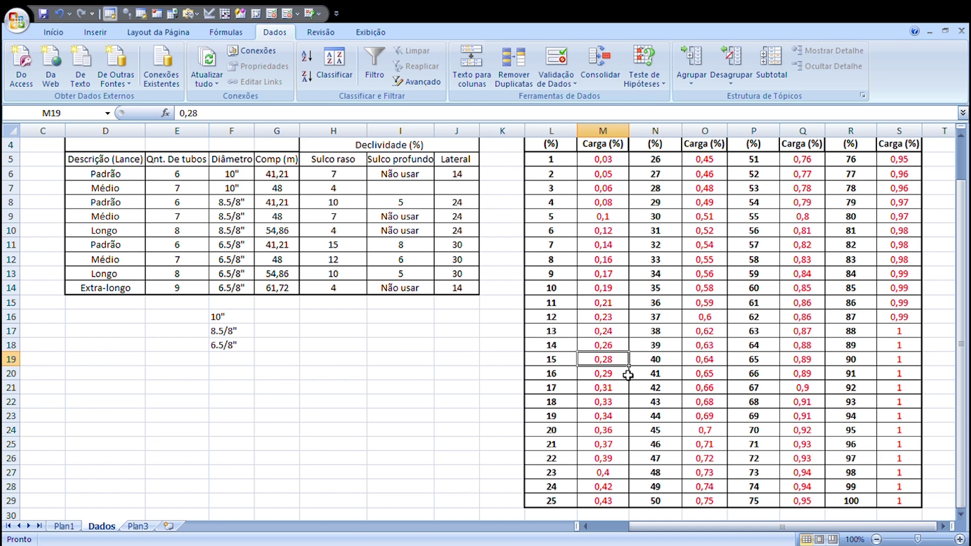
left_click(64, 526)
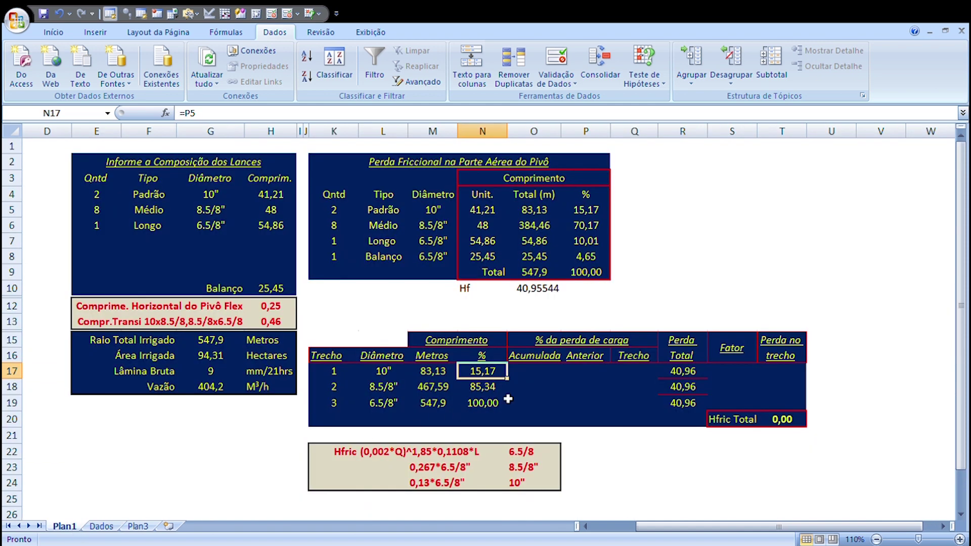
- Begin a formula in the Acumulada cell of Trecho 1 (O17)
left_click(539, 375)
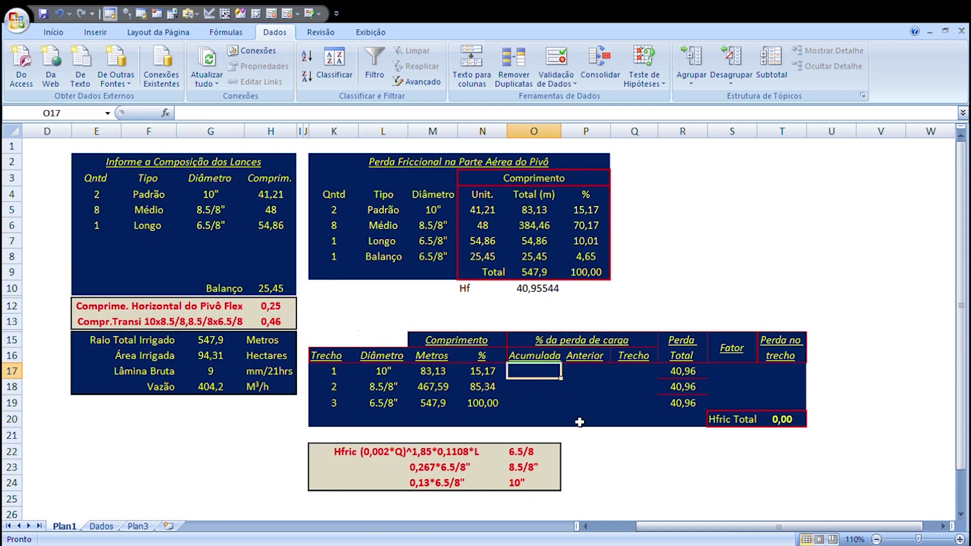
type("=")
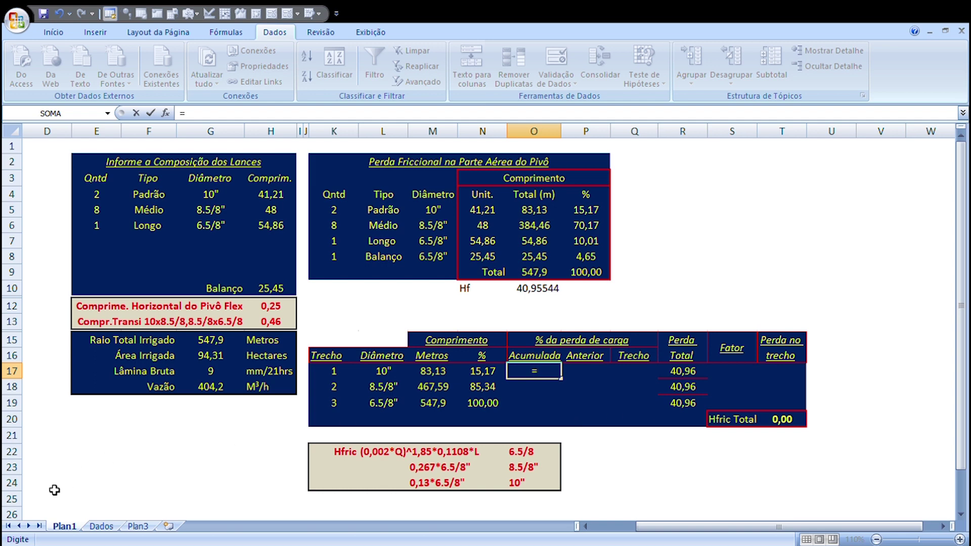
left_click(111, 528)
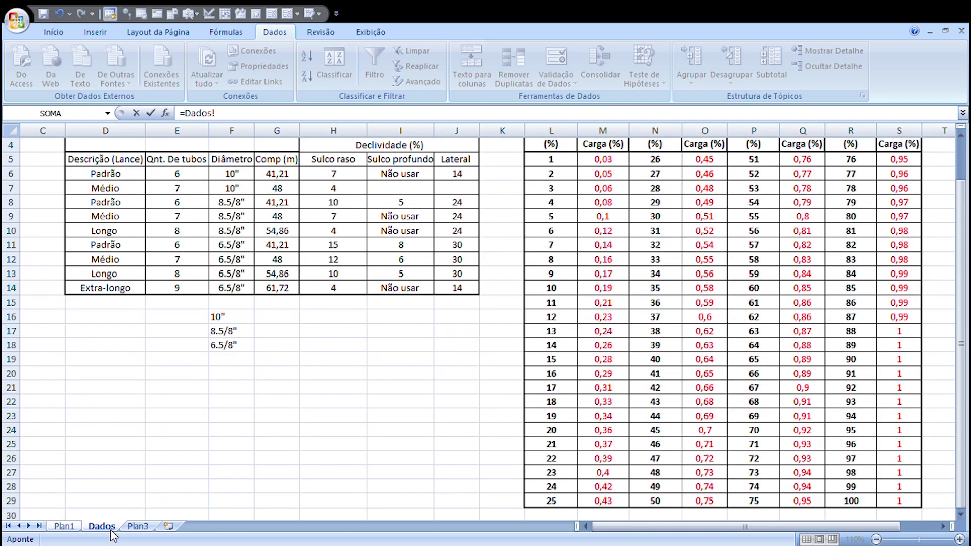
left_click(73, 529)
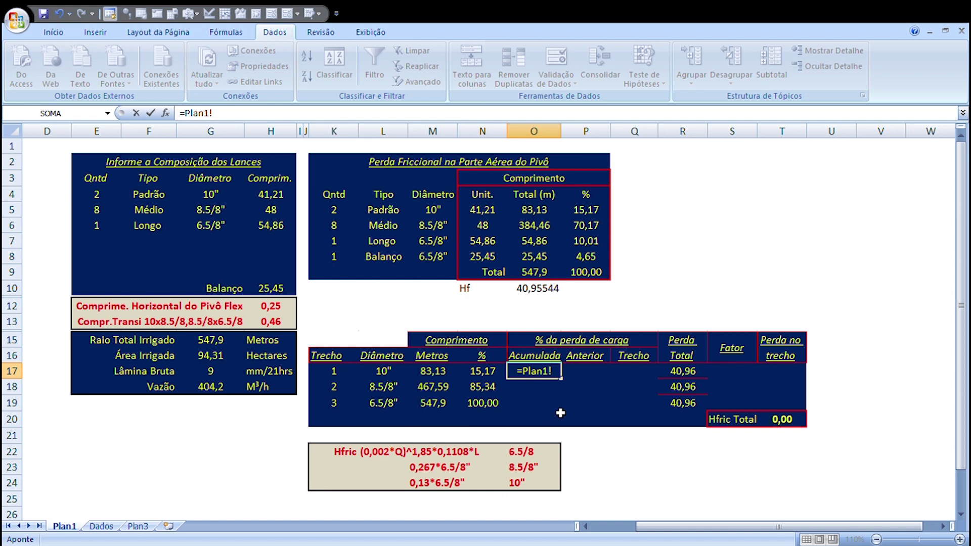
key("BackSpace")
key("BackSpace")
key("BackSpace")
key("BackSpace")
key("BackSpace")
key("BackSpace")
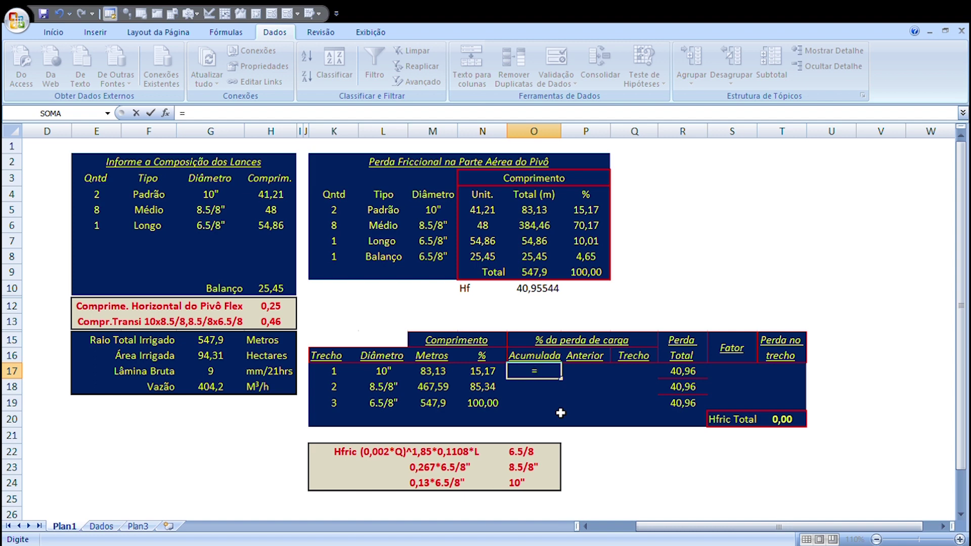
- Complete the Acumulada formula of Trecho 1 in O17 as =Plan1!N17*Dados!M19/Dados!L19 and check it
left_click(486, 376)
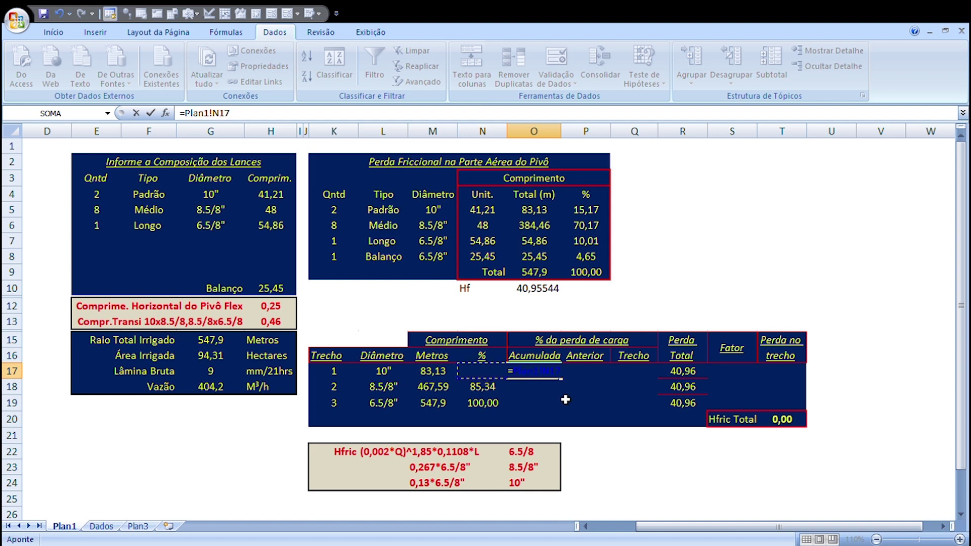
type("*")
left_click(107, 526)
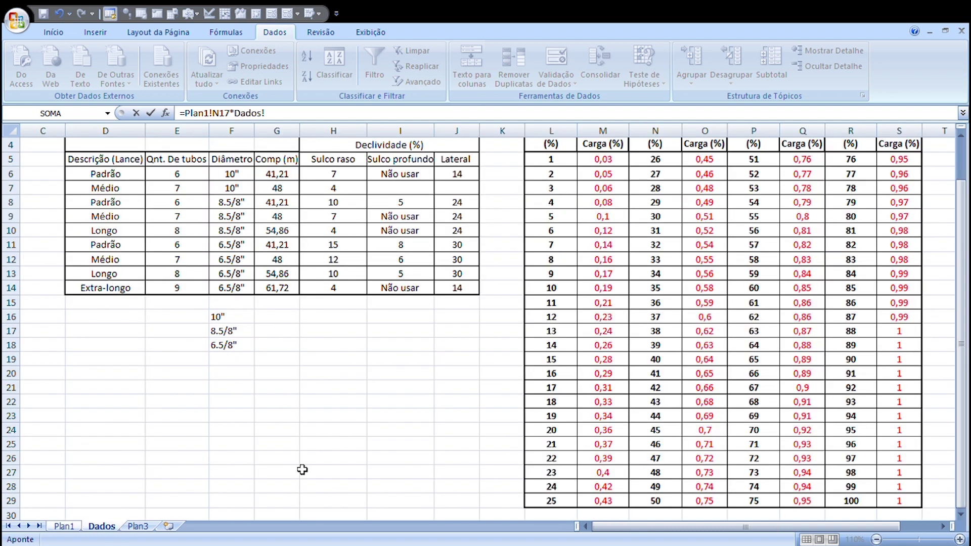
left_click(609, 362)
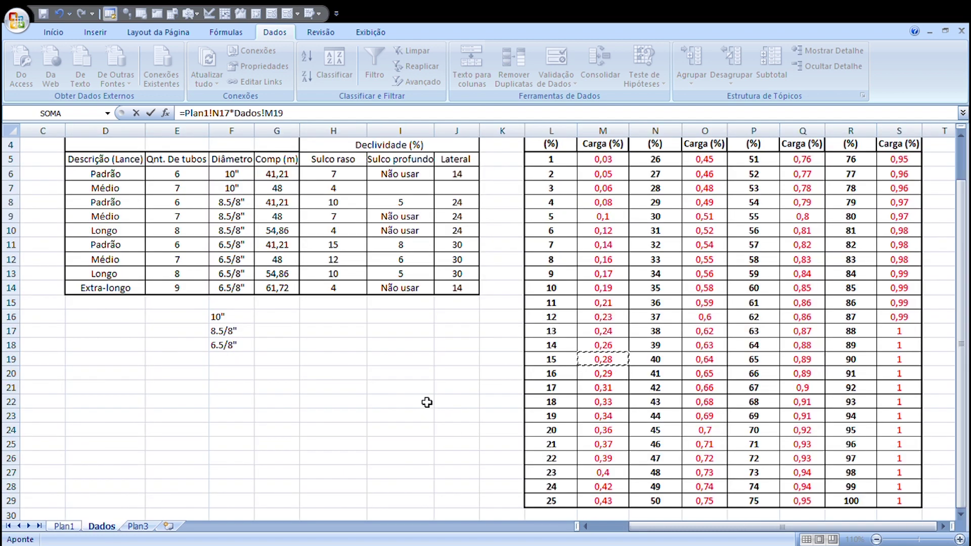
type("/")
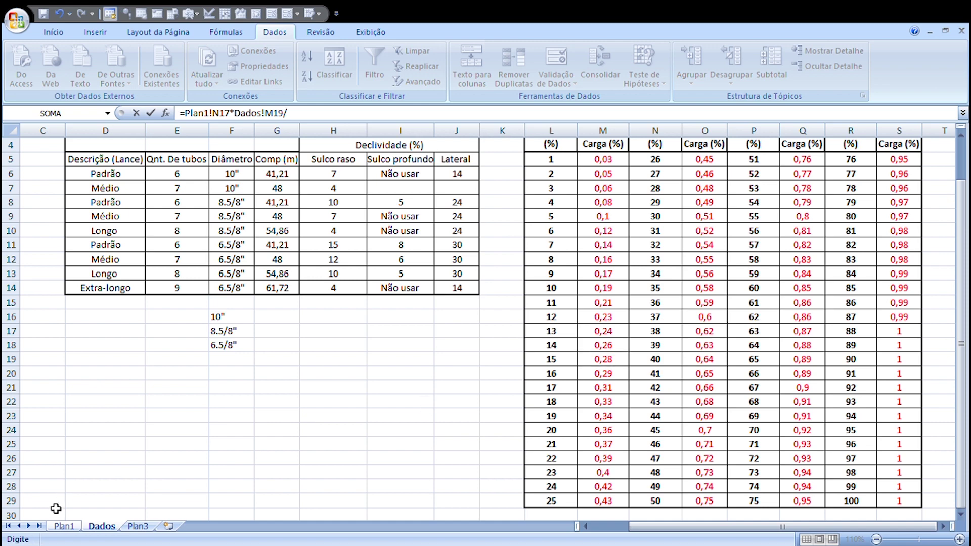
left_click(64, 526)
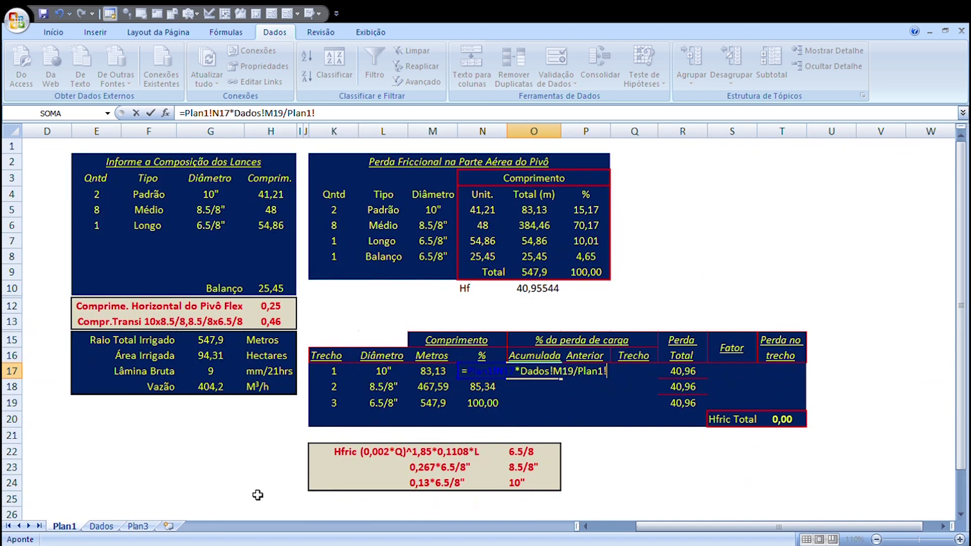
left_click(101, 526)
left_click(552, 362)
key("Return")
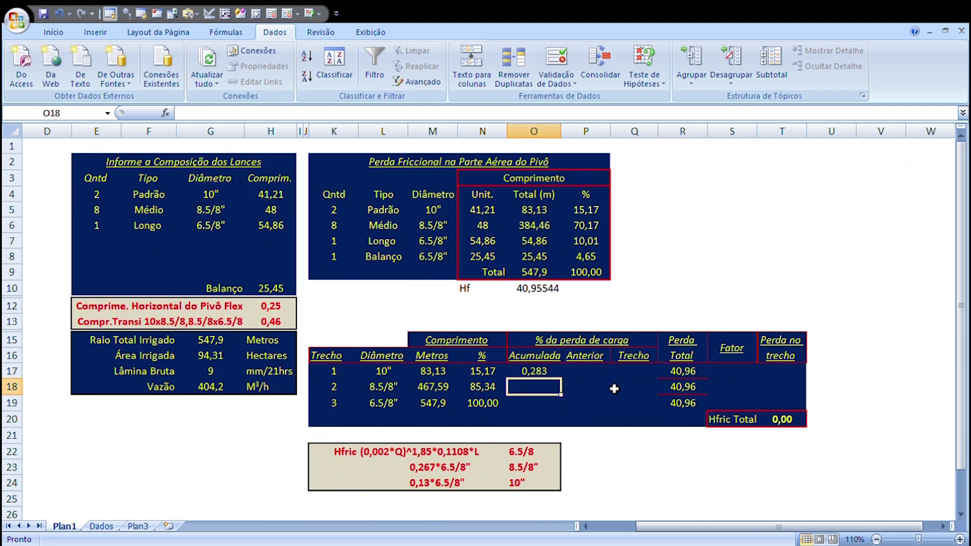
left_click(549, 375)
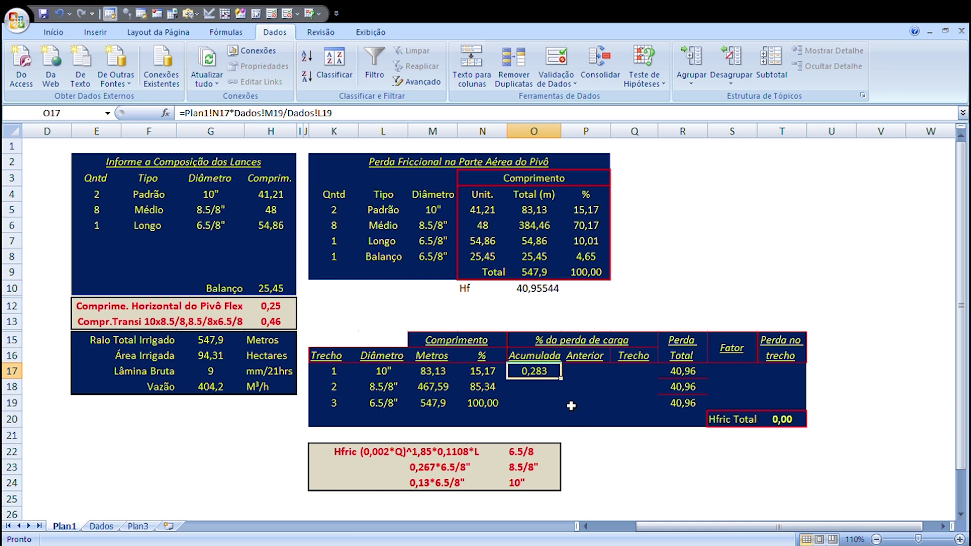
- Calculate the Trecho share of the head loss for Trecho 1 in Q17 as =O17-P17
left_click(592, 376)
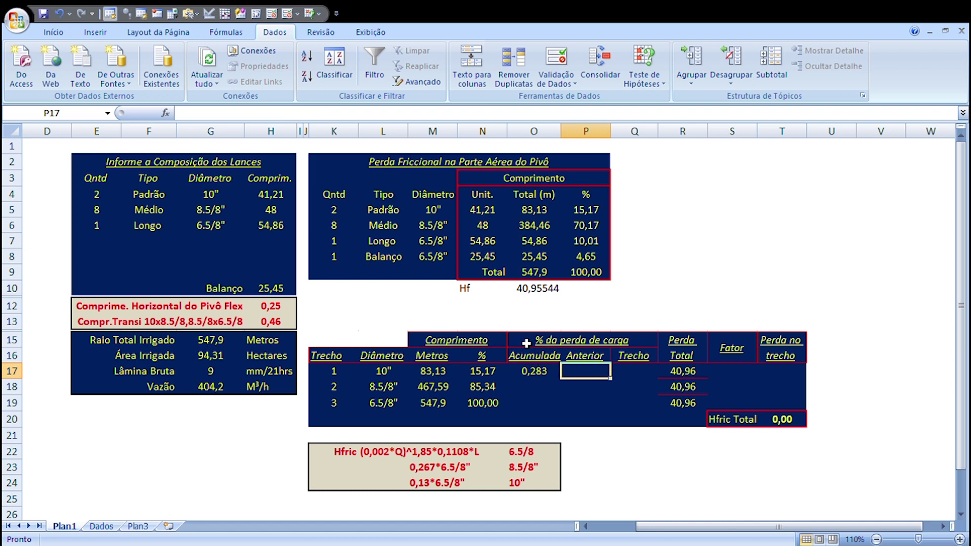
left_click(643, 376)
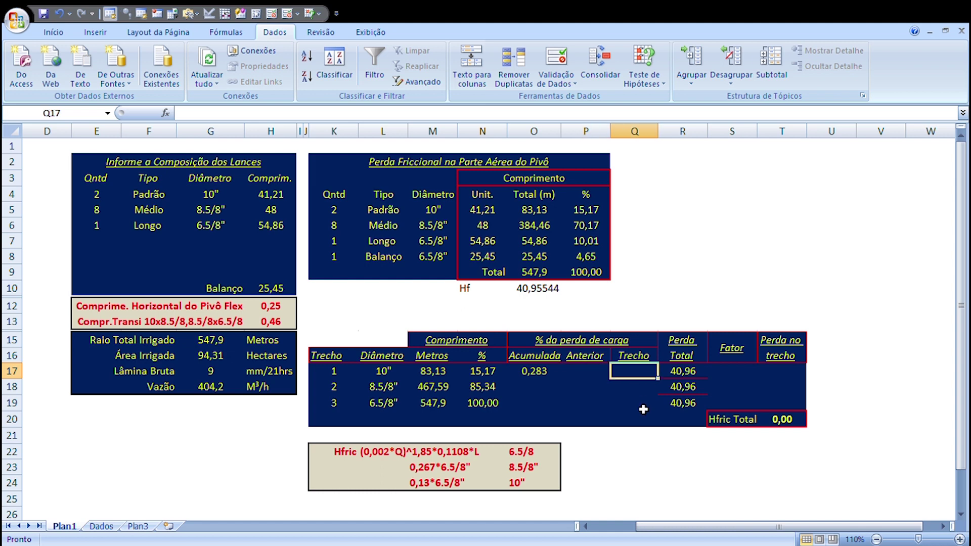
type("=")
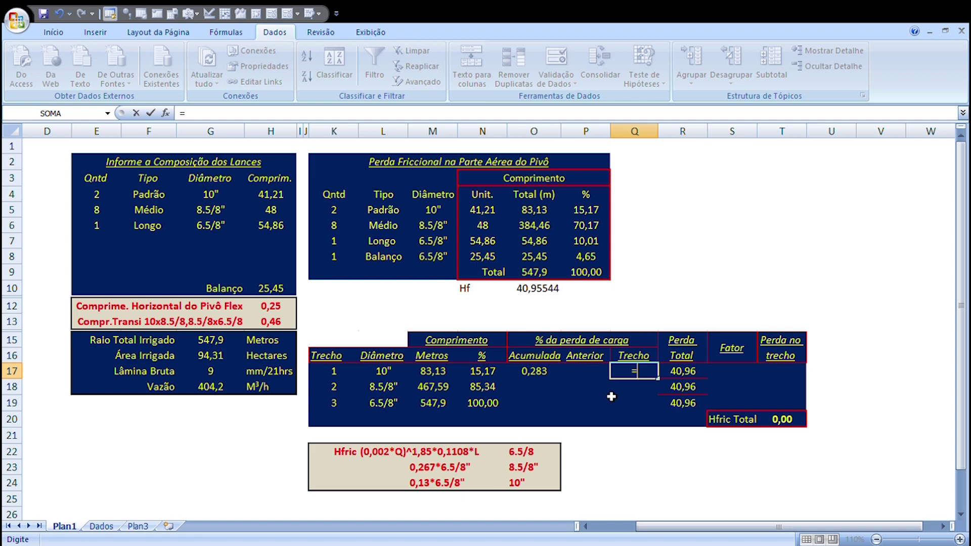
key("Escape")
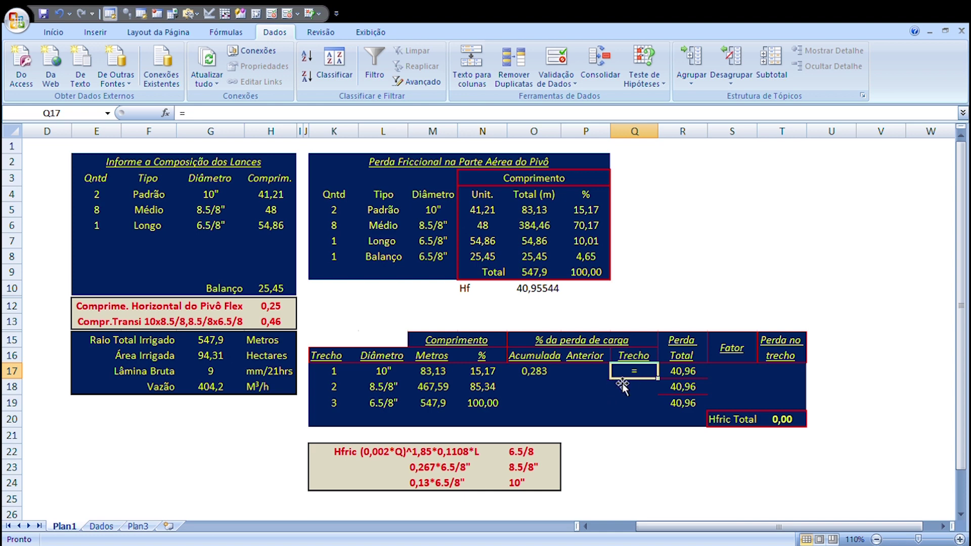
left_click(280, 122)
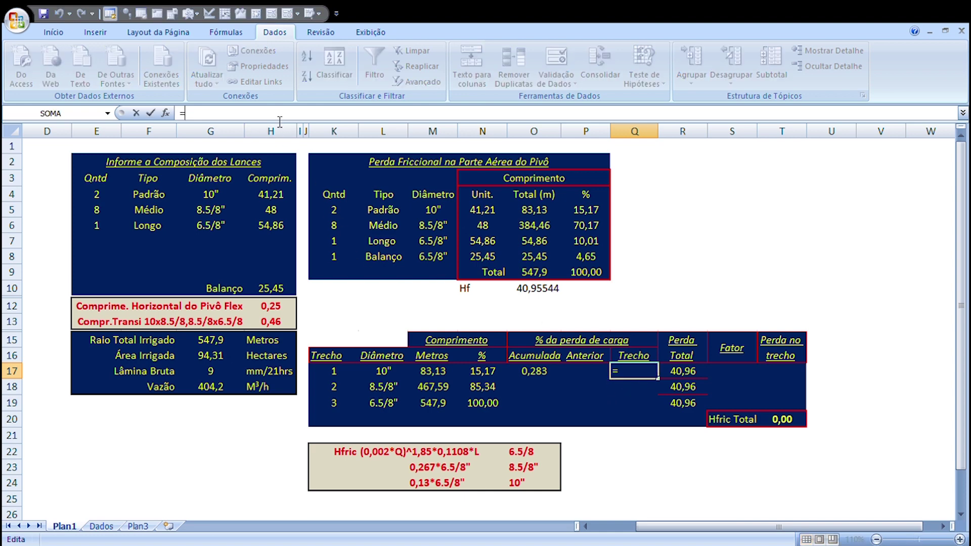
left_click(539, 372)
type("-")
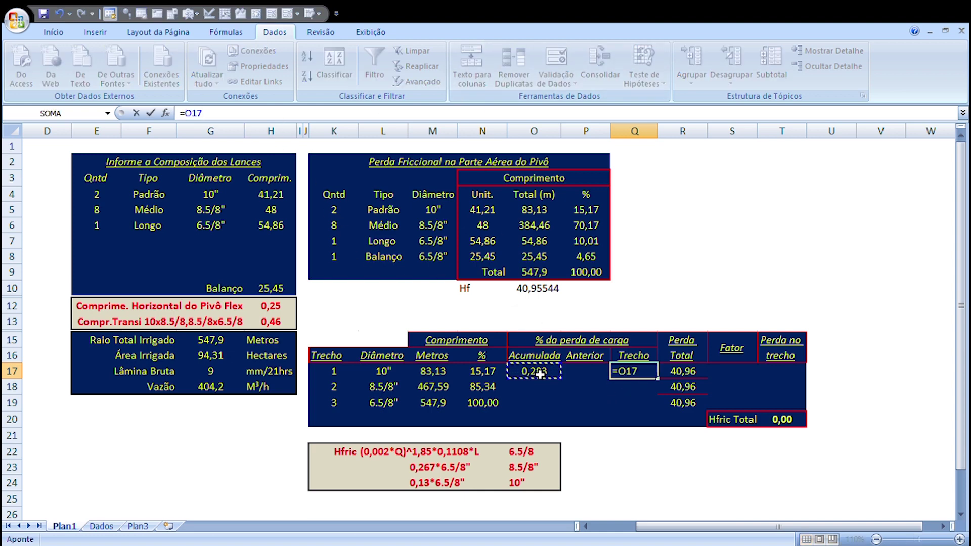
left_click(593, 372)
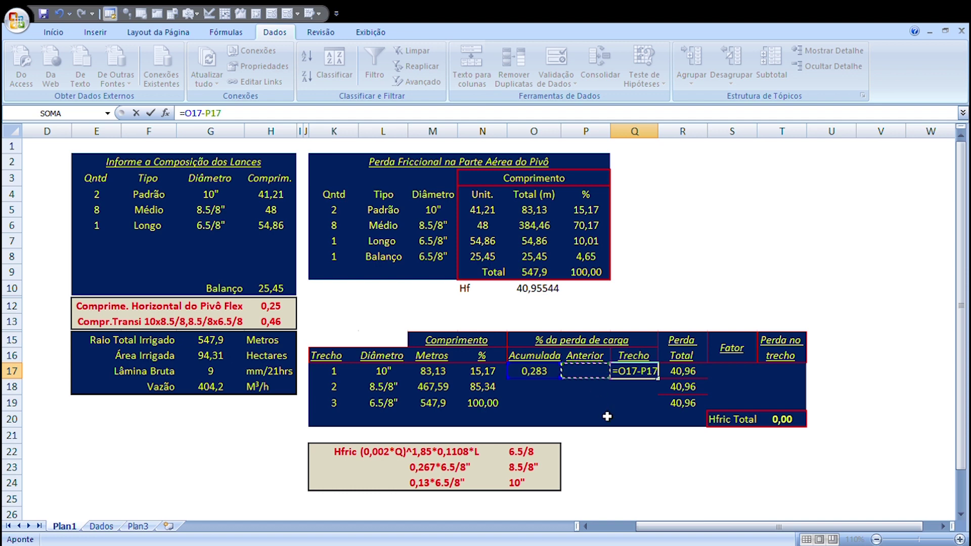
key("Return")
key("Up")
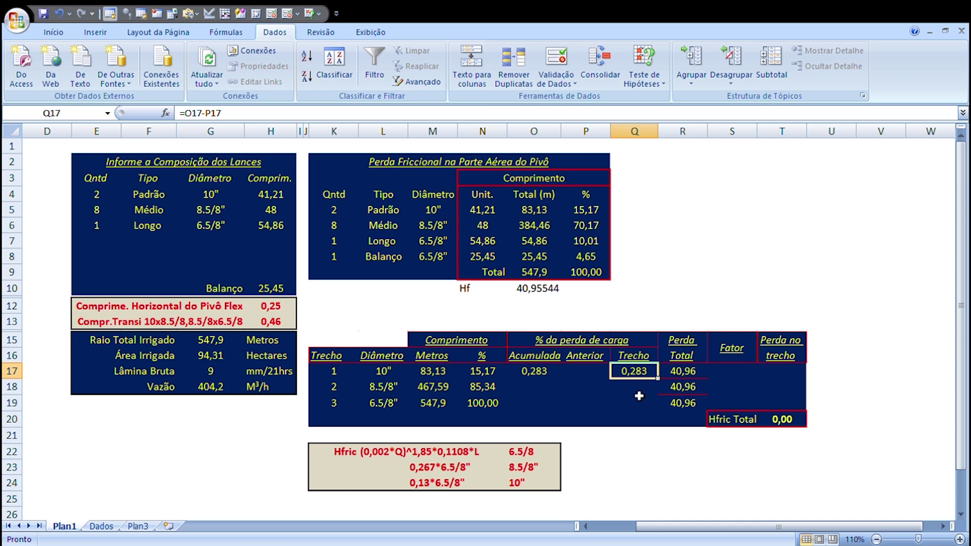
- Look up the Carga (%) value on the Dados sheet that matches Trecho 2's accumulated length percentage, and return to Plan1
left_click(491, 391)
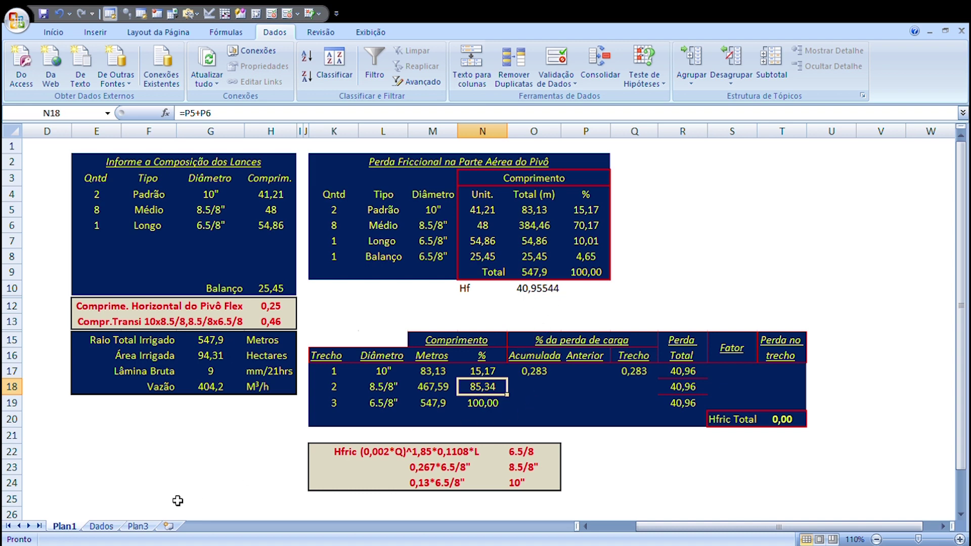
left_click(104, 525)
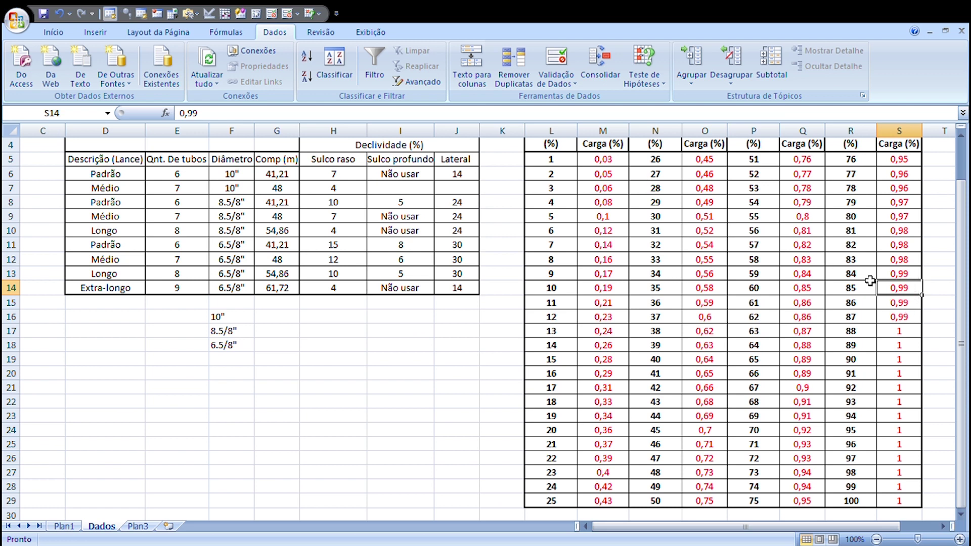
left_click_drag(913, 278, 908, 316)
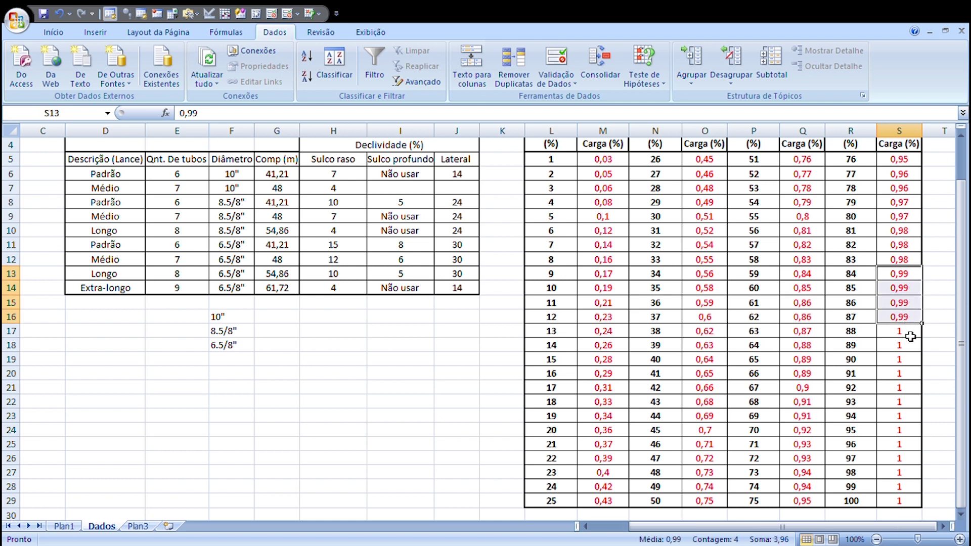
left_click(910, 337)
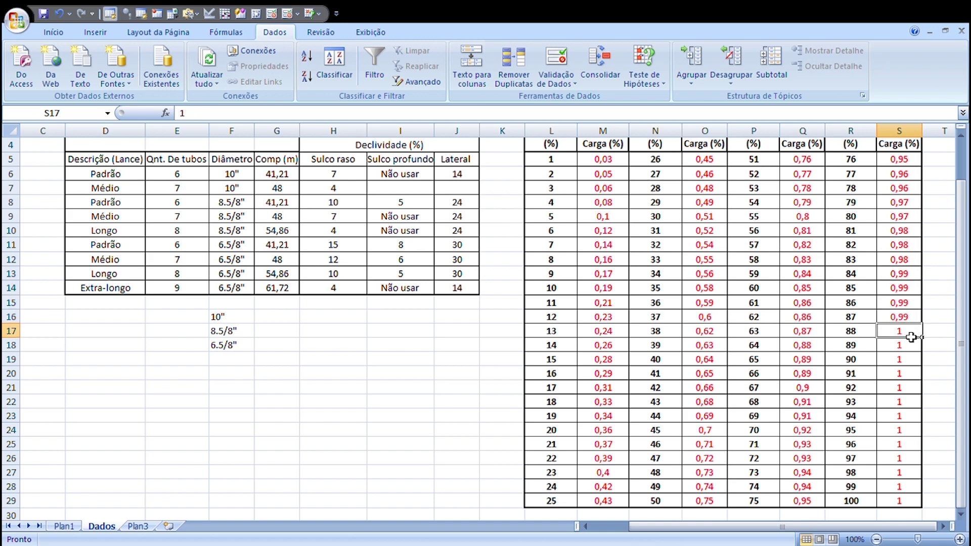
left_click(64, 526)
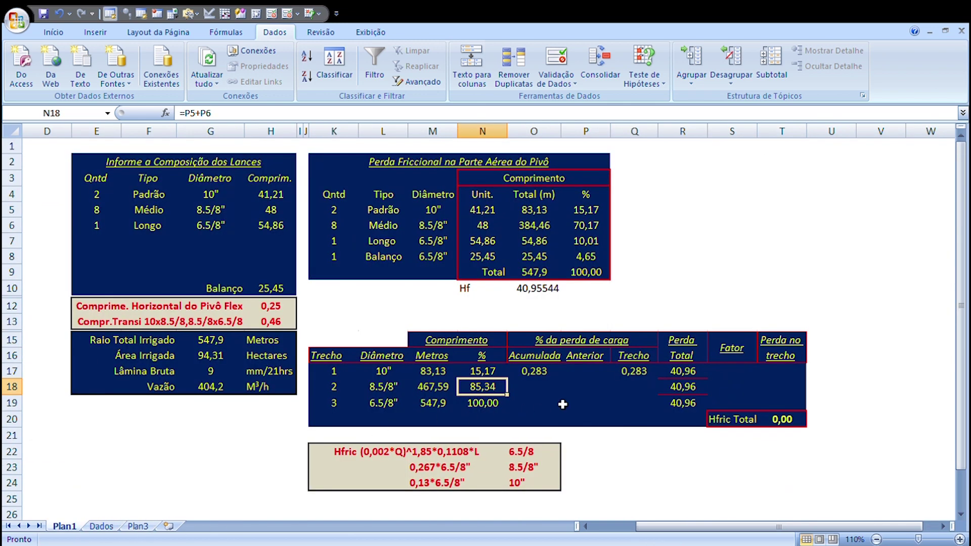
- Enter 0,99 as the Acumulada value of Trecho 2 in O18 and 0,283 as its Anterior value in P18
left_click(535, 391)
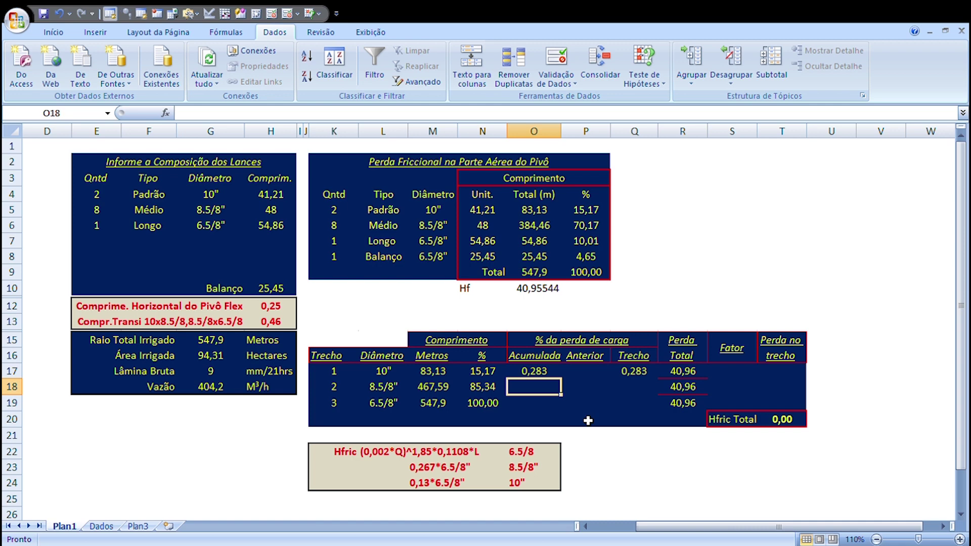
type("0,99")
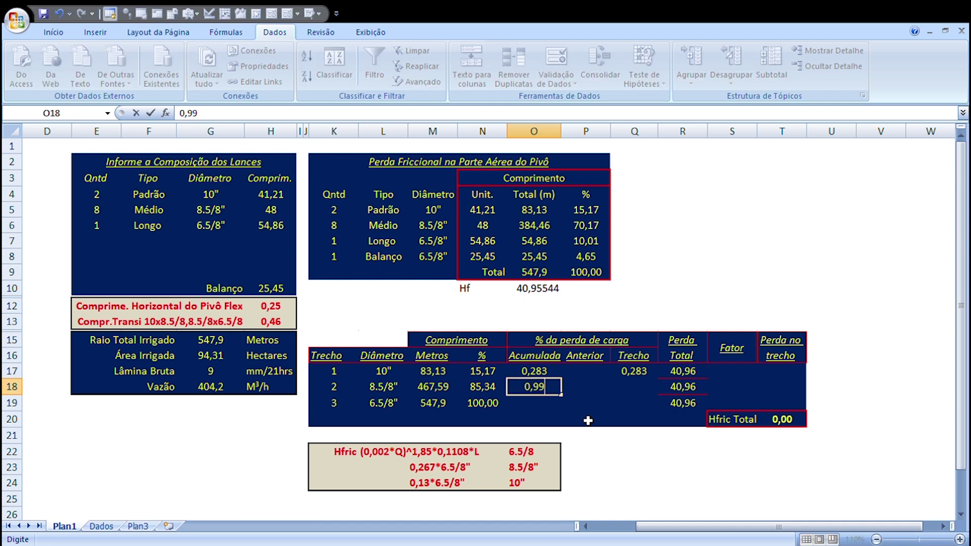
key("Tab")
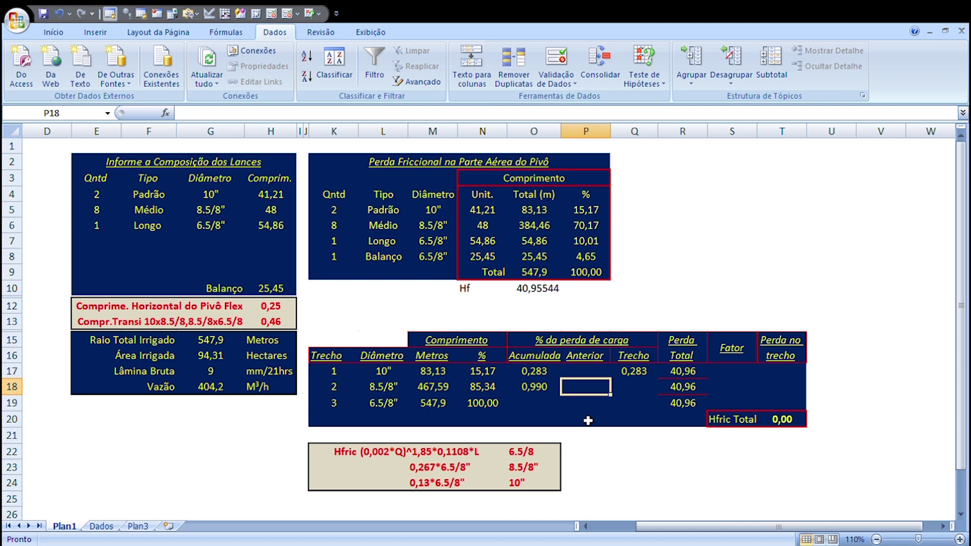
type("0,283")
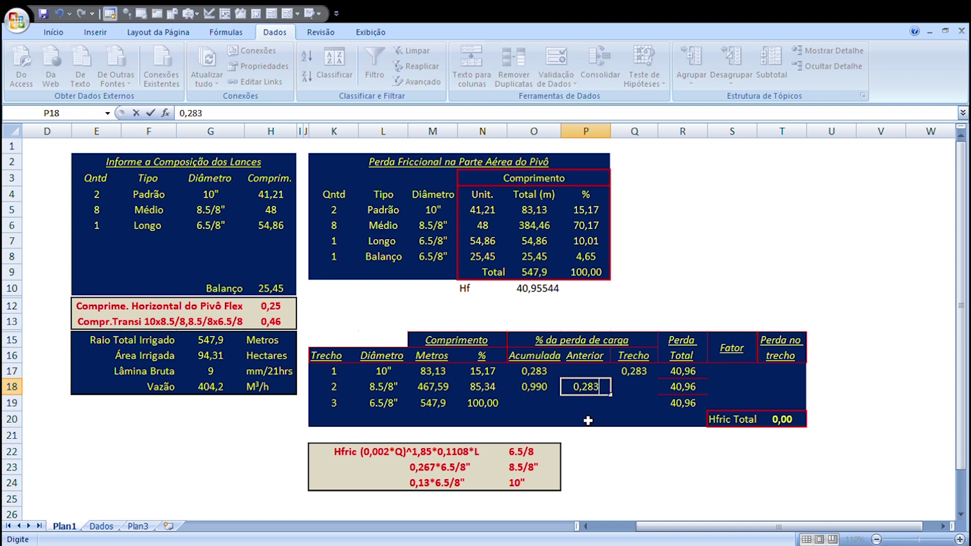
key("Tab")
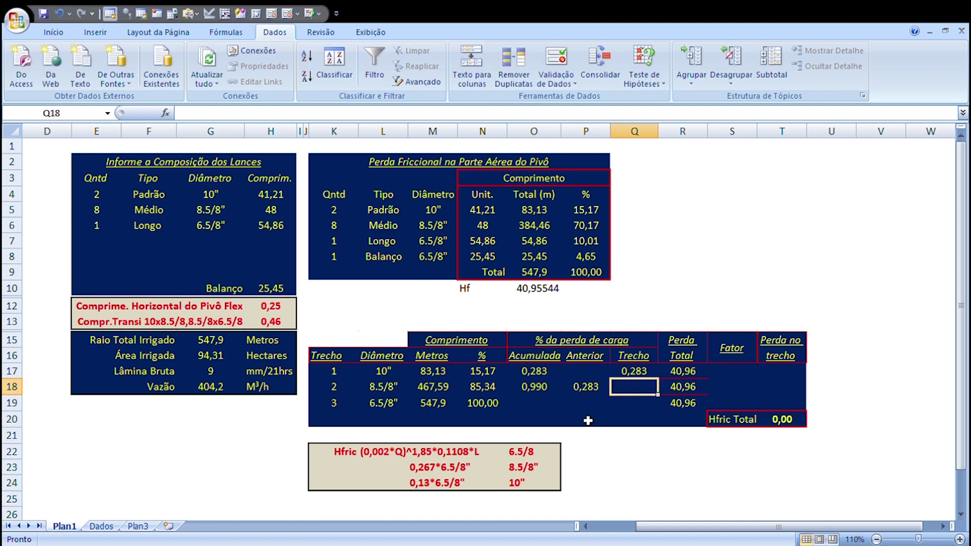
- Calculate the Trecho share of the head loss for Trecho 2 in Q18 as =O18-P18
type("=")
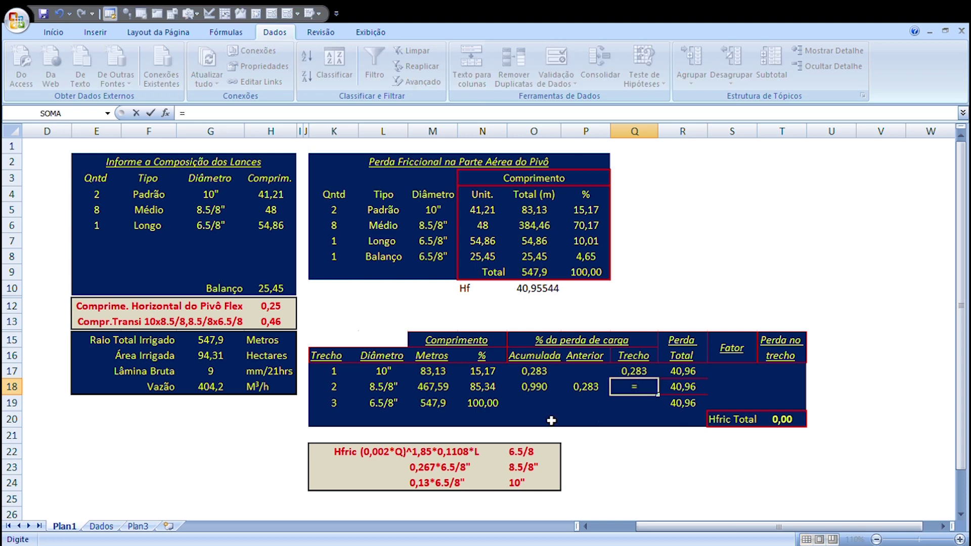
left_click(546, 393)
type("-")
left_click(576, 387)
key("Return")
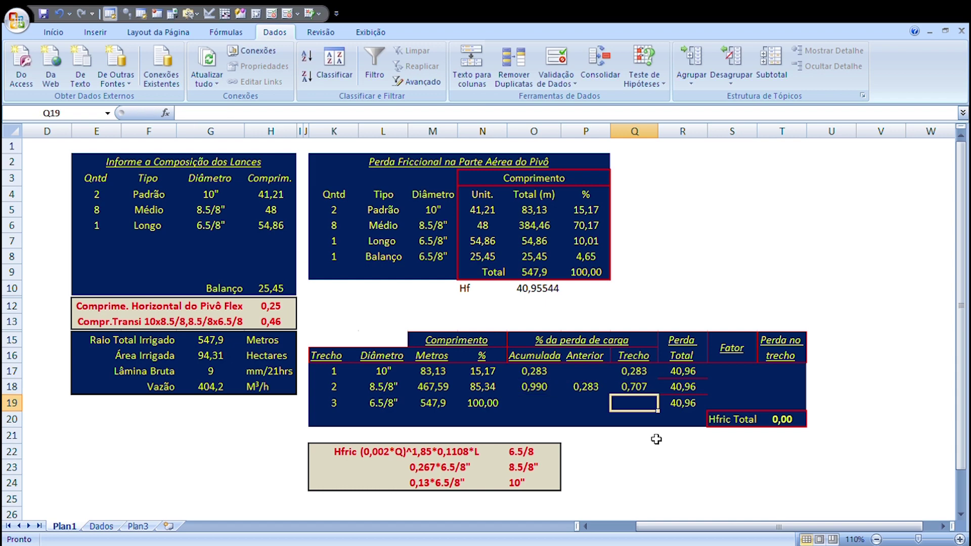
key("Up")
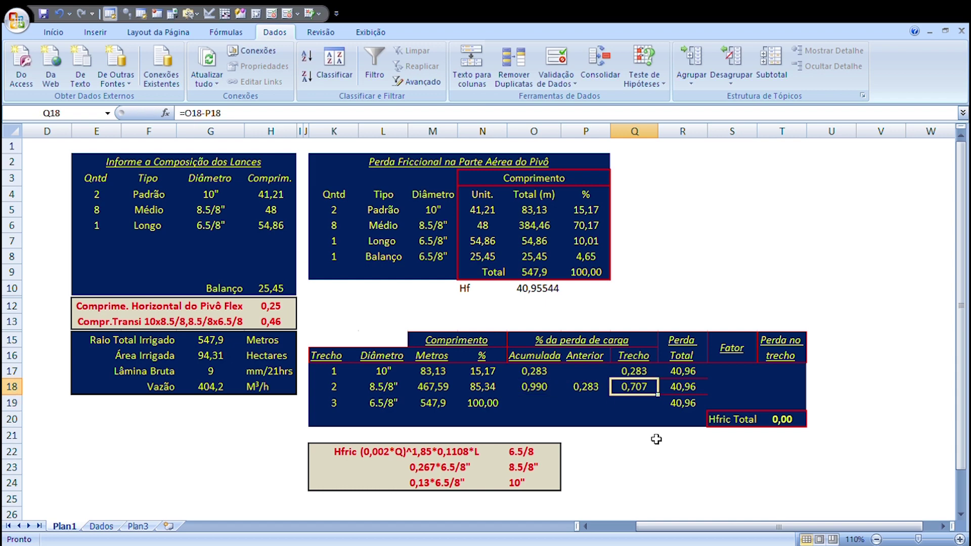
- Look up the Carga (%) for 100% on the Dados sheet and enter 1 as Trecho 3's Acumulada value in O19 on Plan1
key("Down")
key("Left")
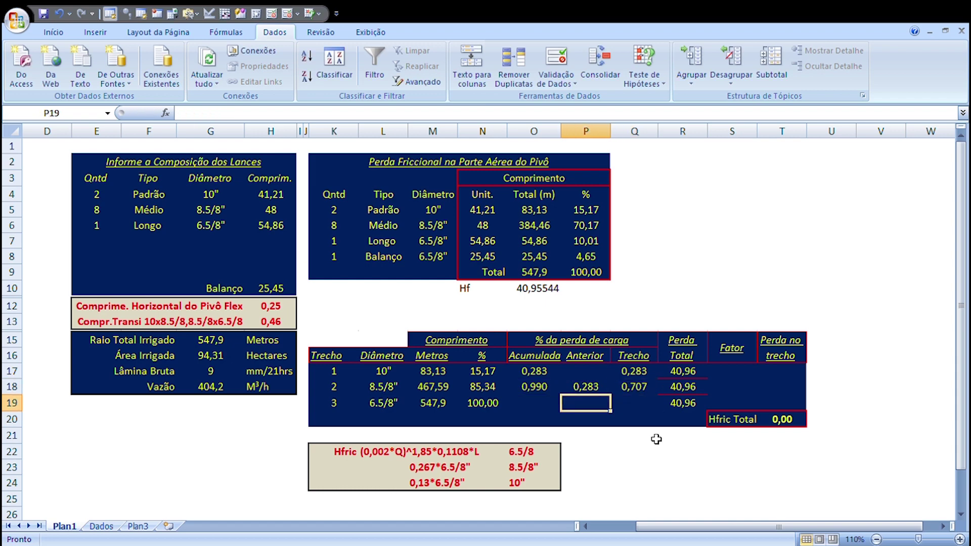
key("Left")
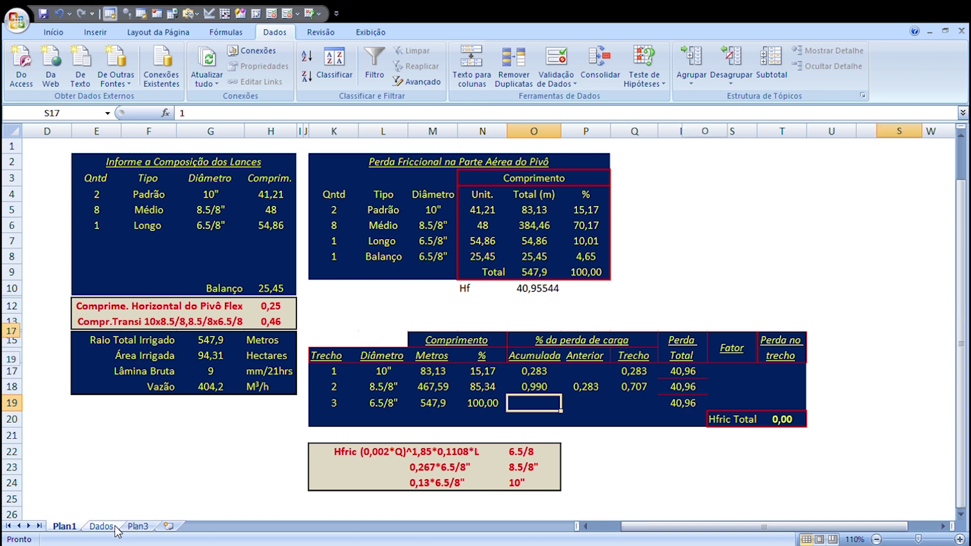
left_click(115, 528)
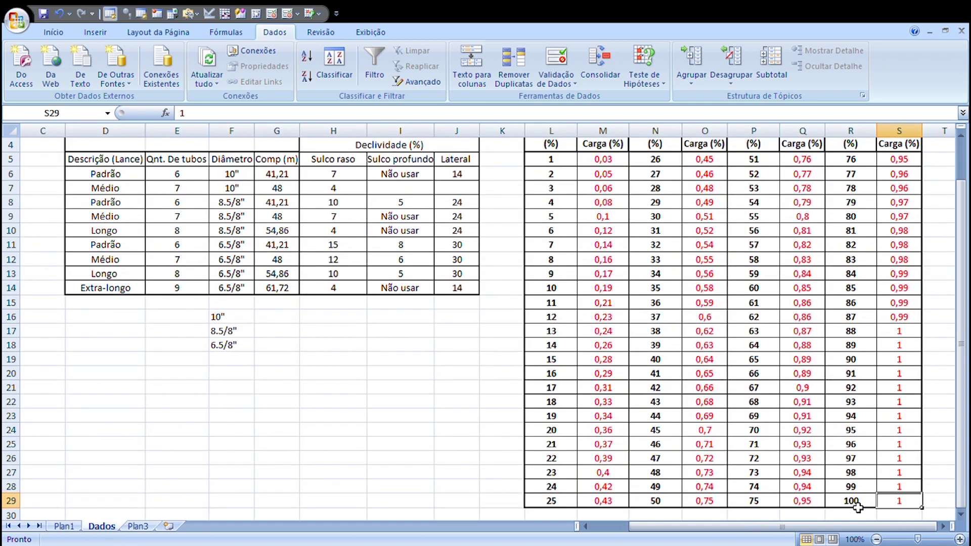
left_click(75, 527)
scroll(542, 442, "up", 1)
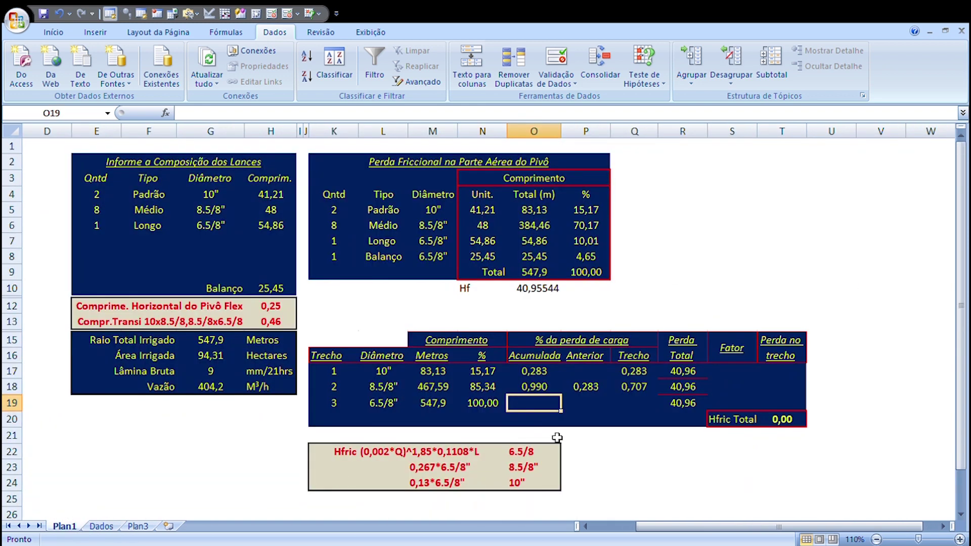
type("1")
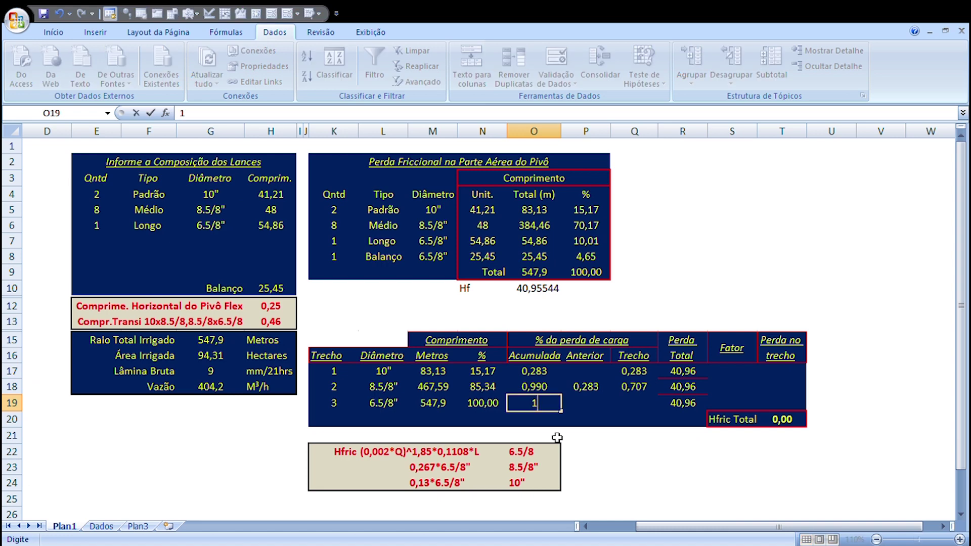
key("Tab")
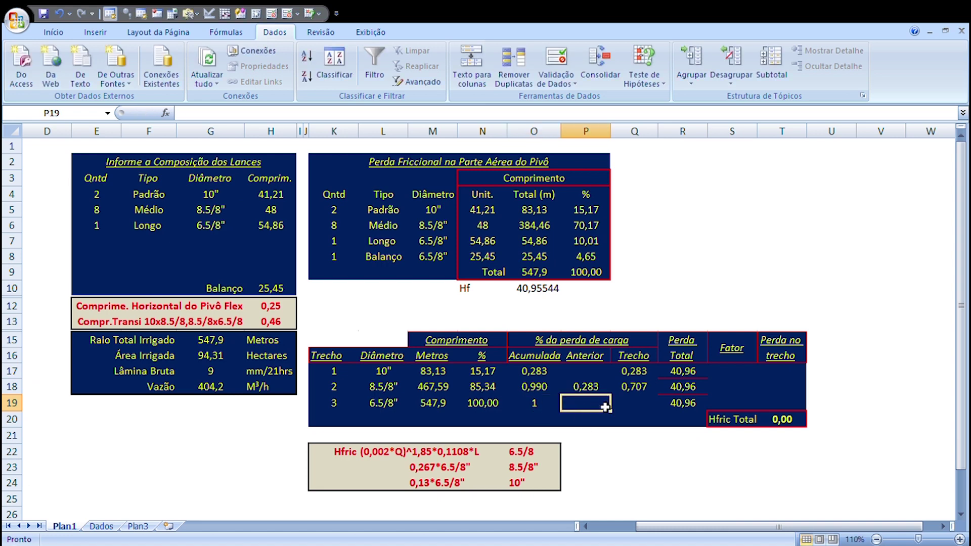
- Set the Anterior value of Trecho 3 in P19 to Trecho 2's accumulated loss with =O18
type("=")
left_click(638, 387)
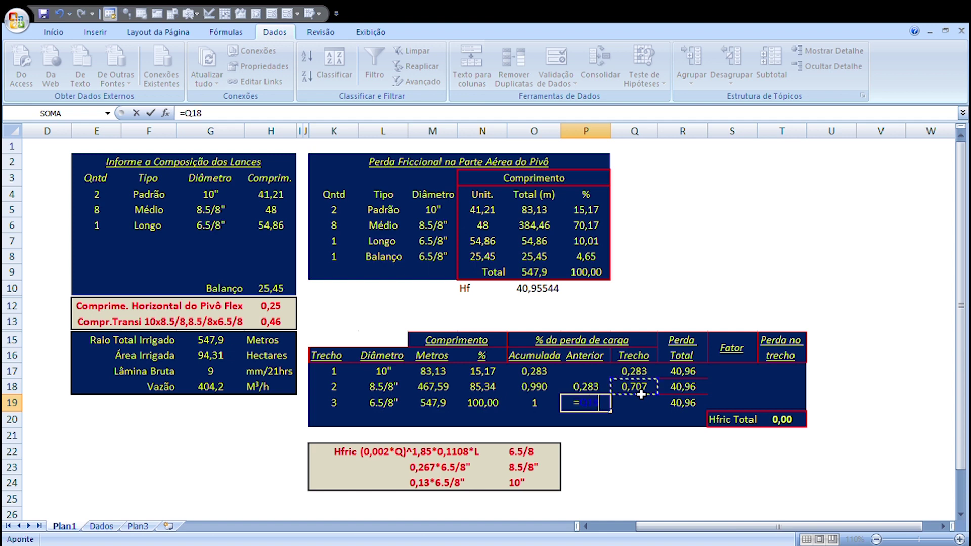
key("BackSpace")
key("BackSpace")
key("BackSpace")
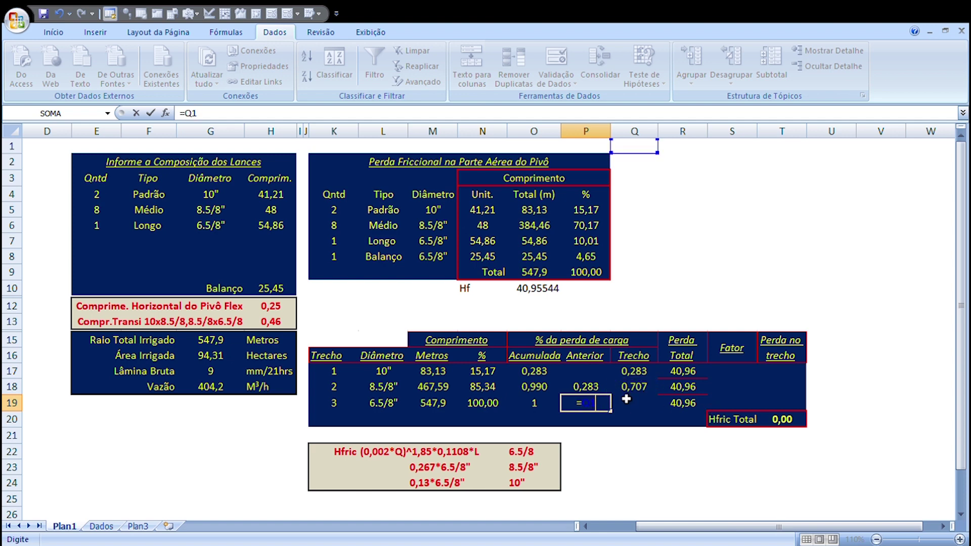
left_click(545, 394)
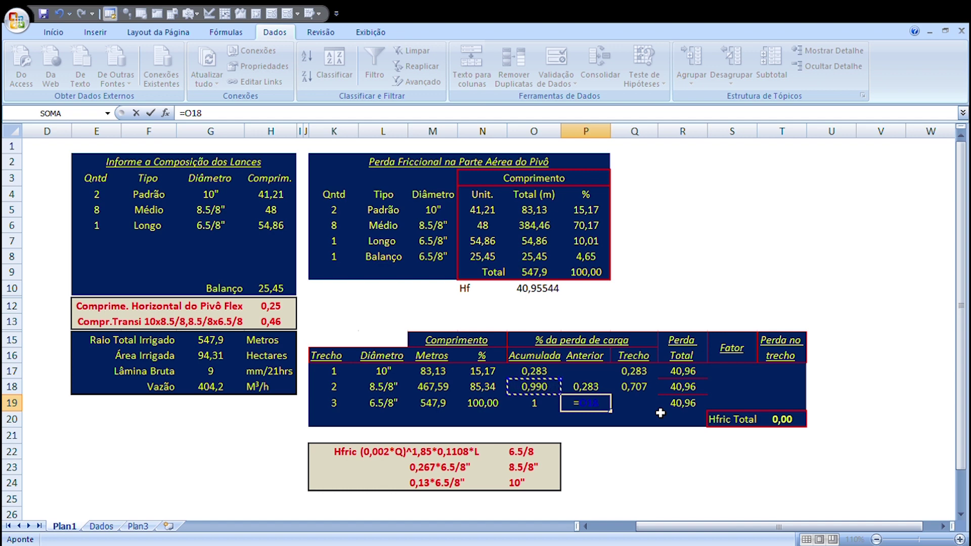
key("Return")
- Calculate the Trecho share of the head loss for Trecho 3 in Q19 as =O19-P19
left_click(639, 409)
type("=")
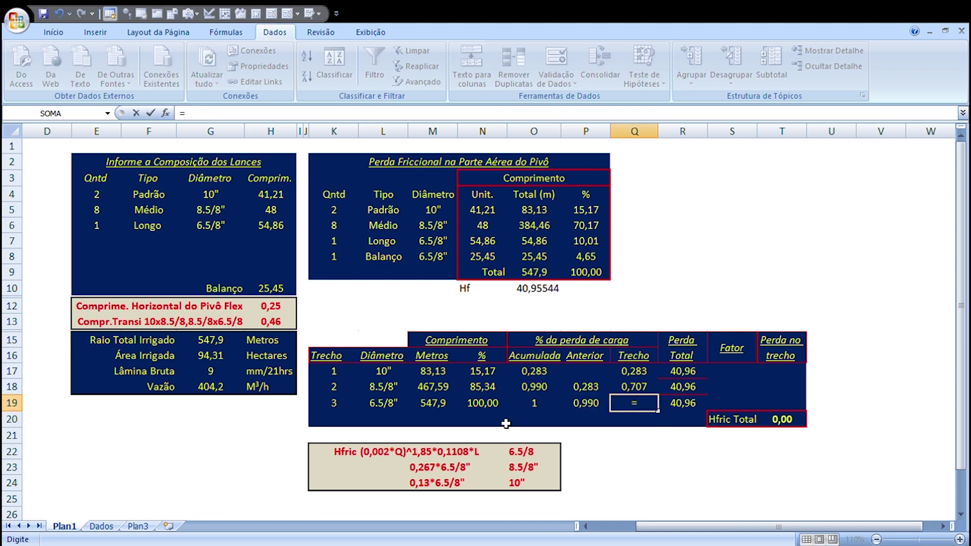
left_click(542, 410)
type("-")
left_click(586, 407)
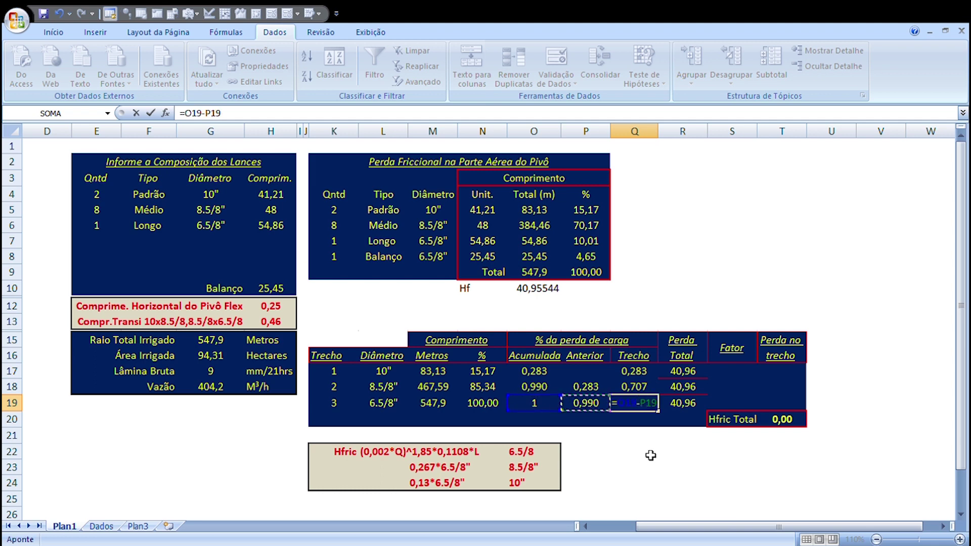
key("Return")
key("Up")
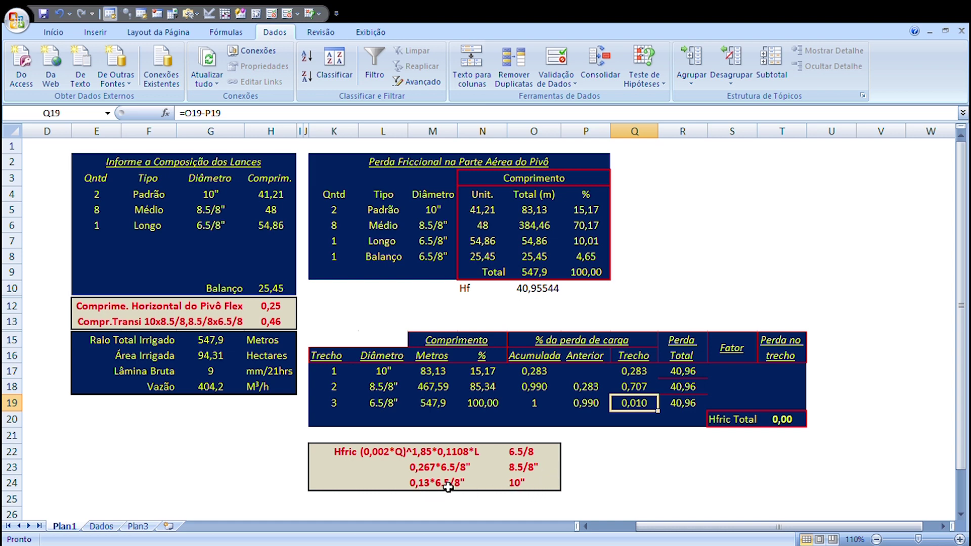
- Enter 0,13 as the Fator of Trecho 1 (10" pipe) in S17
left_click(735, 374)
type("0,13")
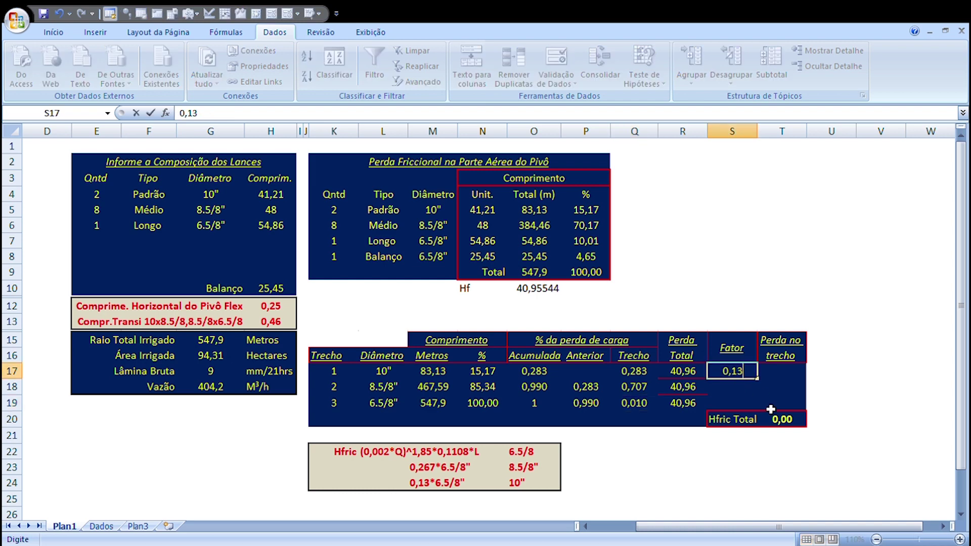
key("Return")
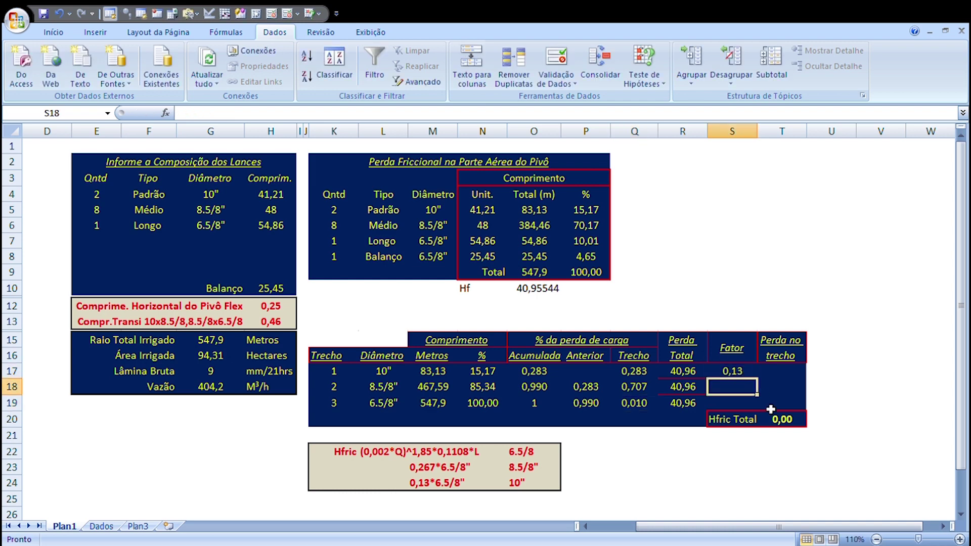
- Enter the Fator values 0,267 for Trecho 2 (8.5/8" pipe) in S18 and 1 for Trecho 3 (6.5/8" pipe) in S19
type("0,267")
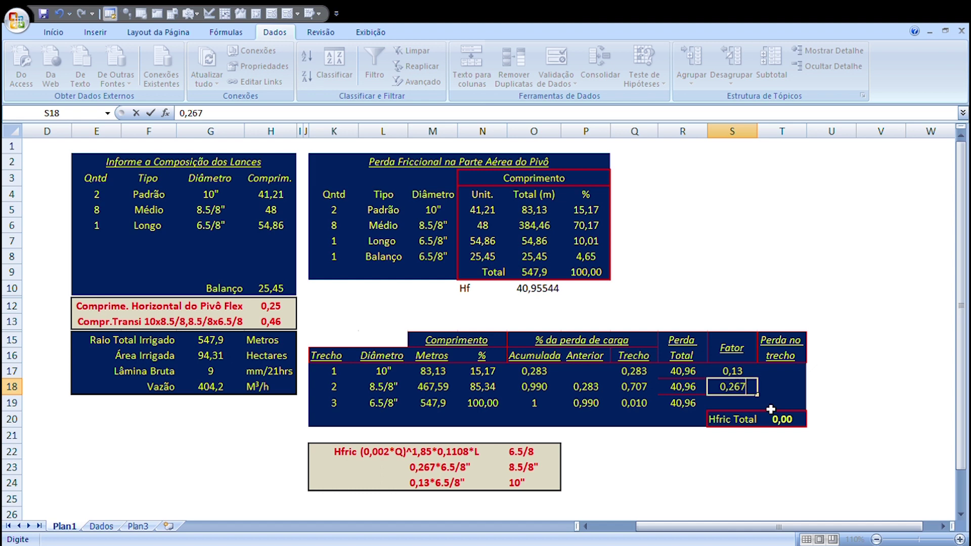
key("Return")
type("1")
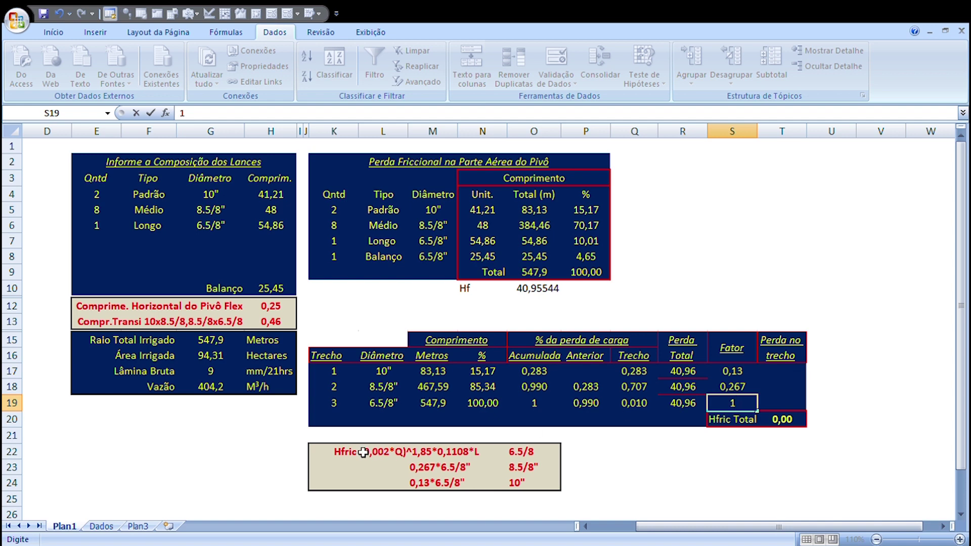
- Calculate the Perda no trecho of Trecho 1 in T17 with =Q17*R17*S17
left_click(787, 374)
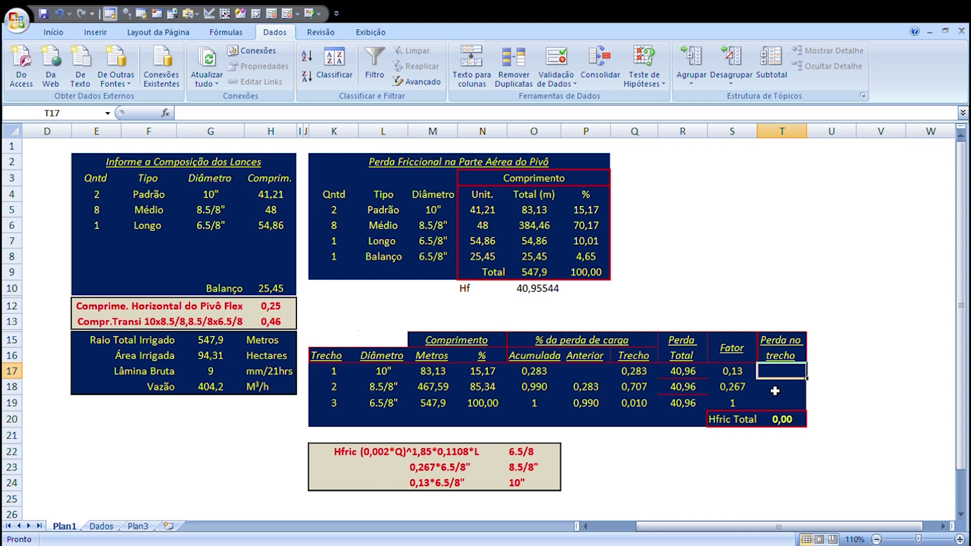
type("=")
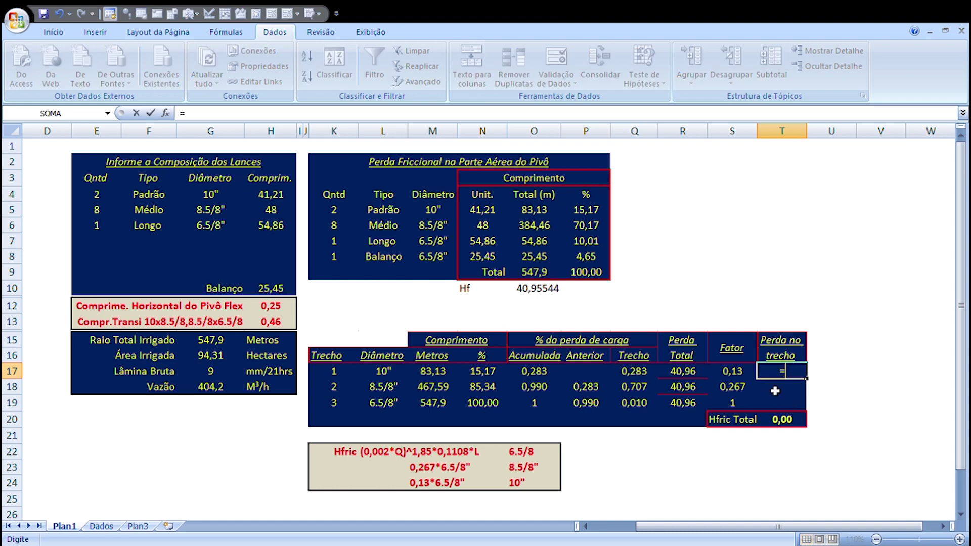
left_click(631, 372)
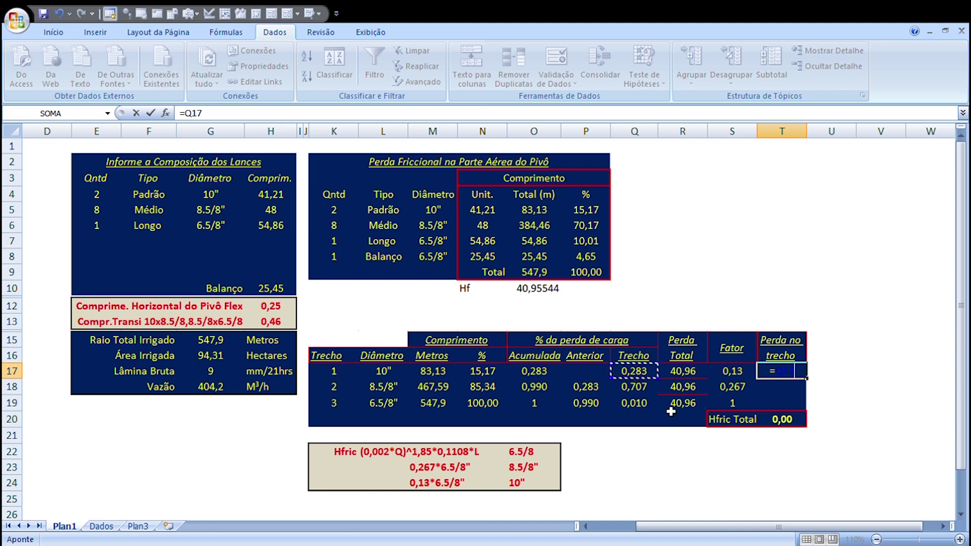
type("*")
left_click(689, 374)
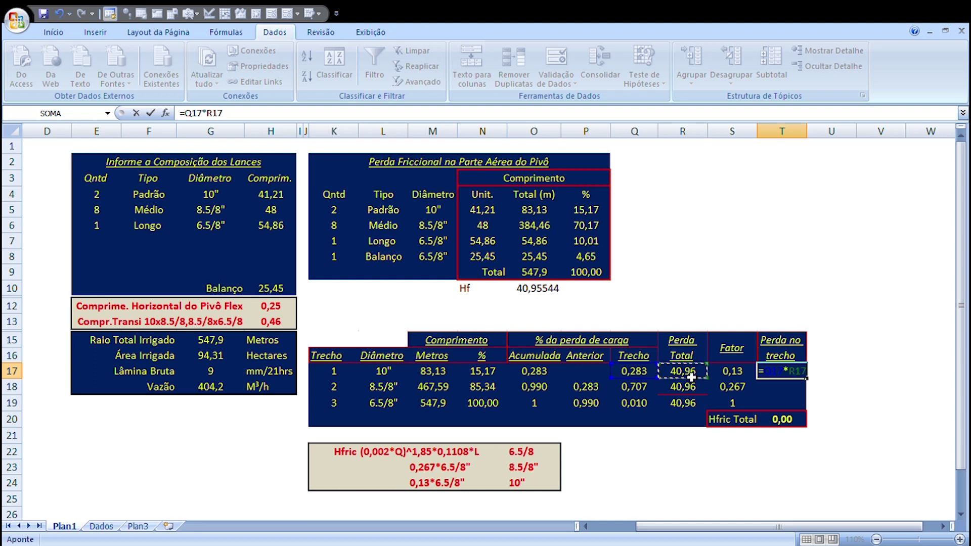
type("*")
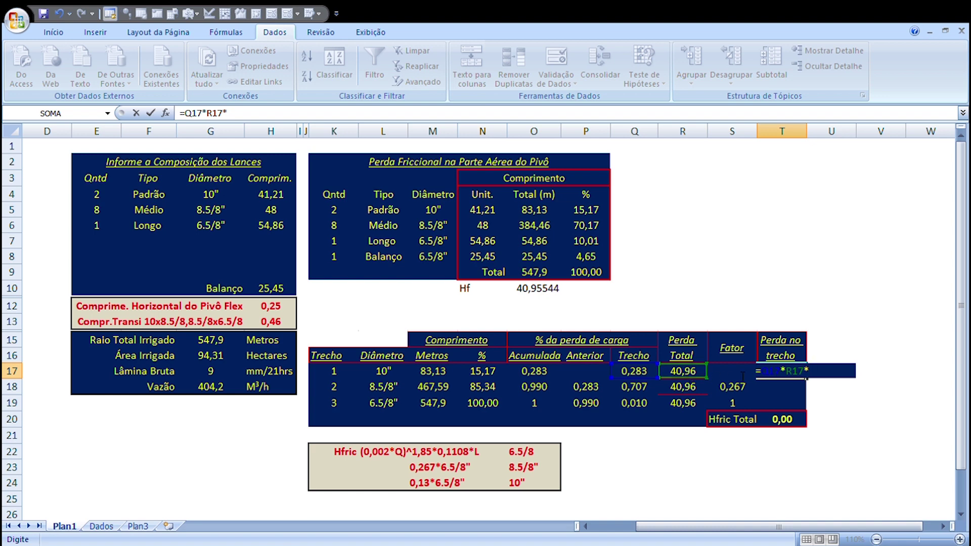
type("S17")
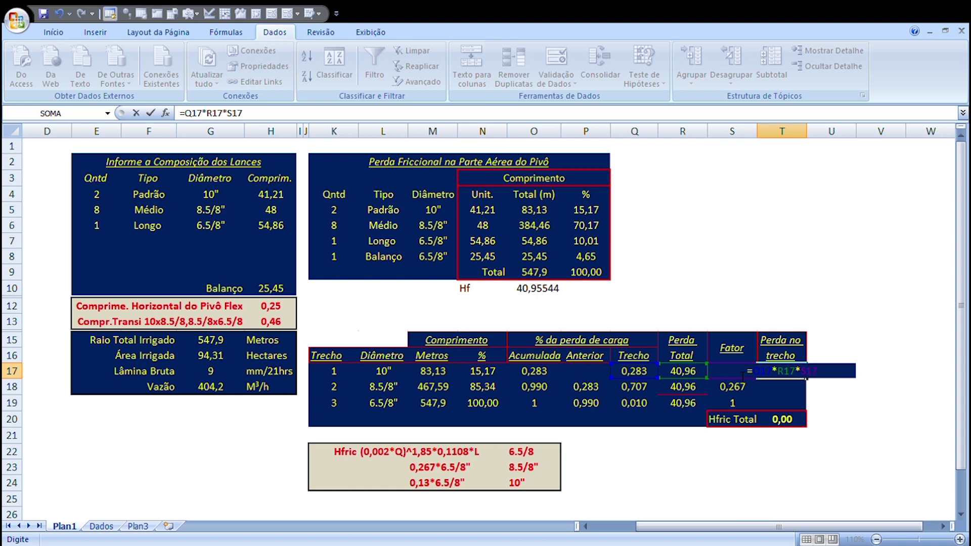
key("Return")
- Fill the T17 formula down through T19 for Trechos 2 and 3, and check the T18 and Hfric Total formulas
key("Up")
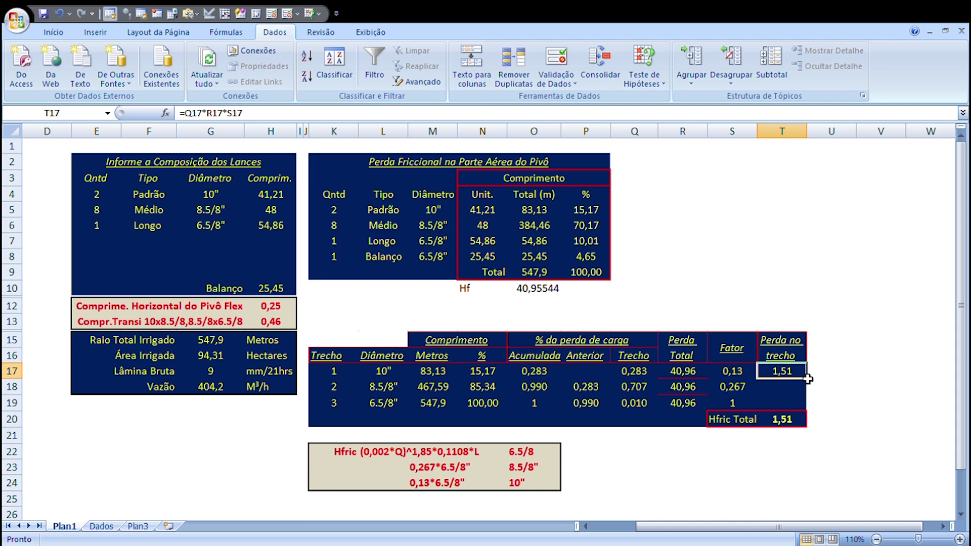
left_click_drag(807, 379, 811, 407)
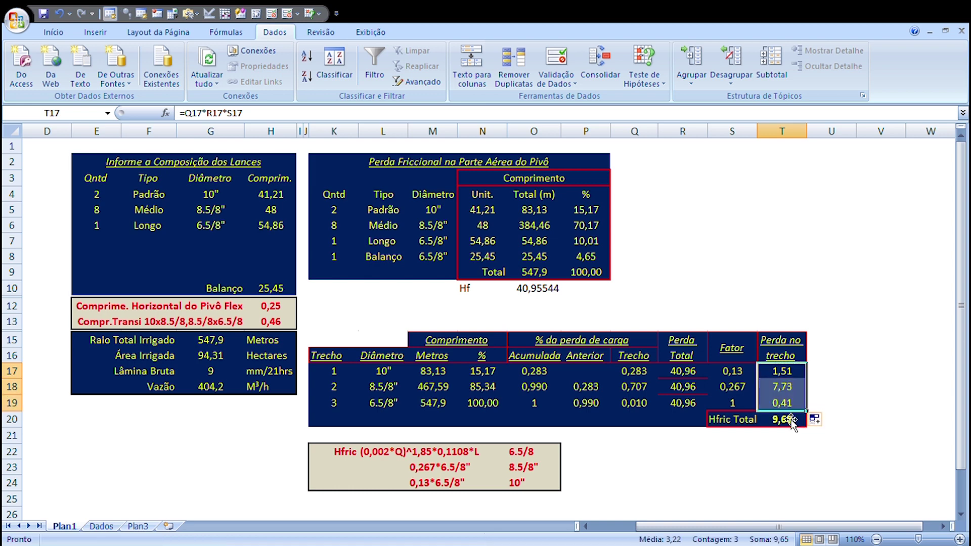
left_click(785, 392)
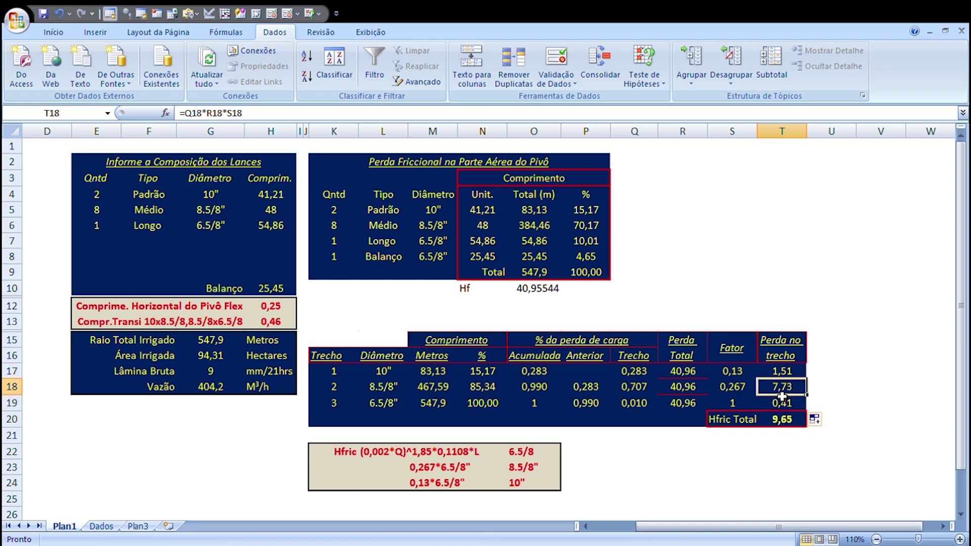
left_click(789, 424)
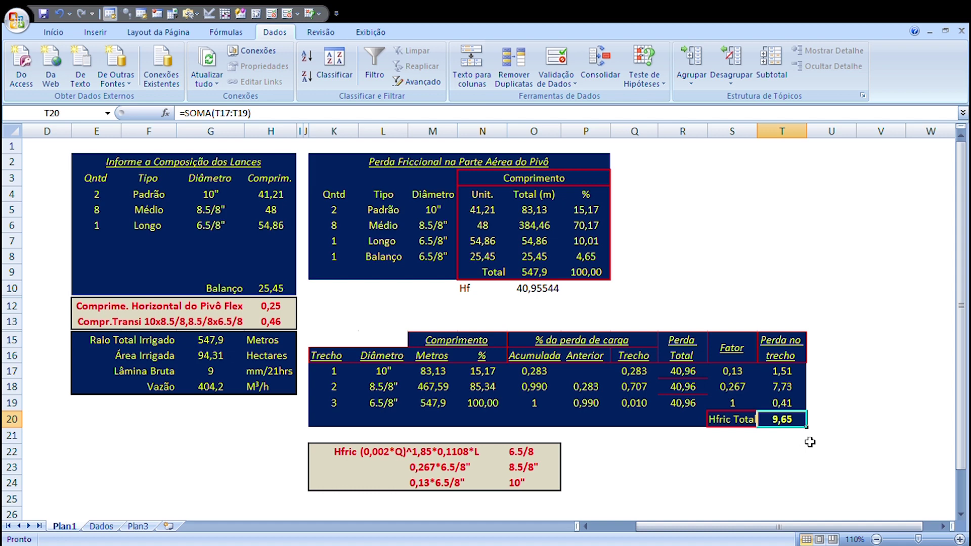
mouse_move(781, 322)
left_mouse_down()
mouse_move(419, 353)
mouse_move(369, 422)
mouse_move(343, 427)
mouse_move(635, 321)
mouse_move(728, 310)
left_mouse_up()
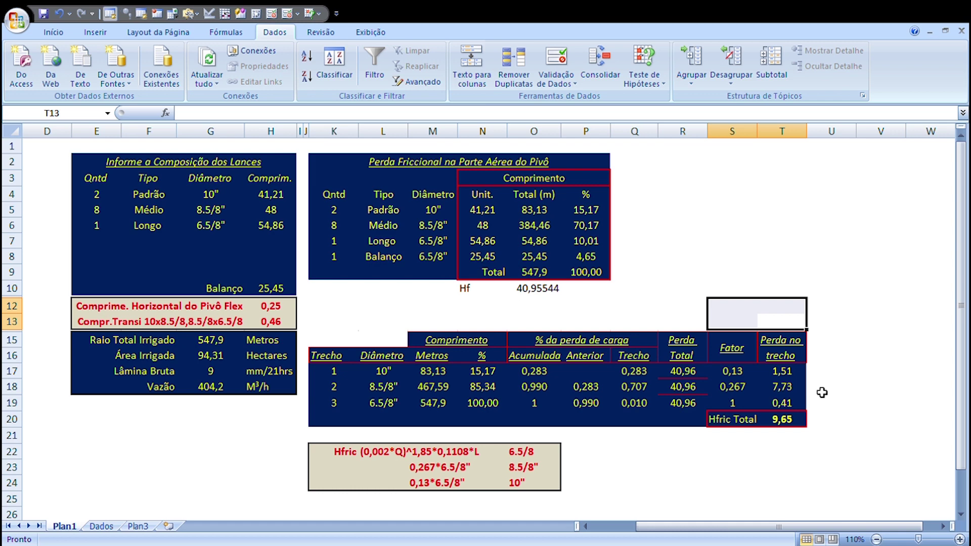
left_click(796, 445)
left_click_drag(797, 445, 349, 326)
left_click(736, 288)
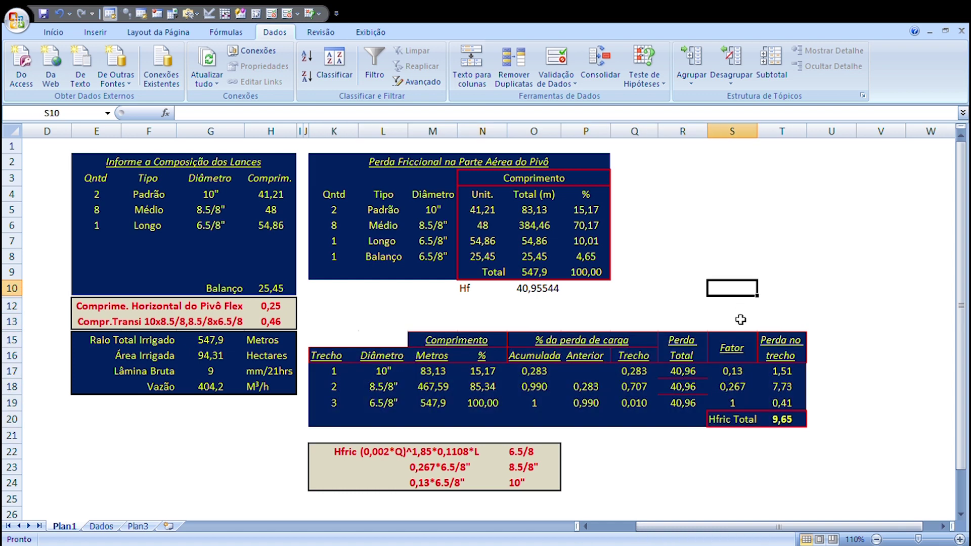